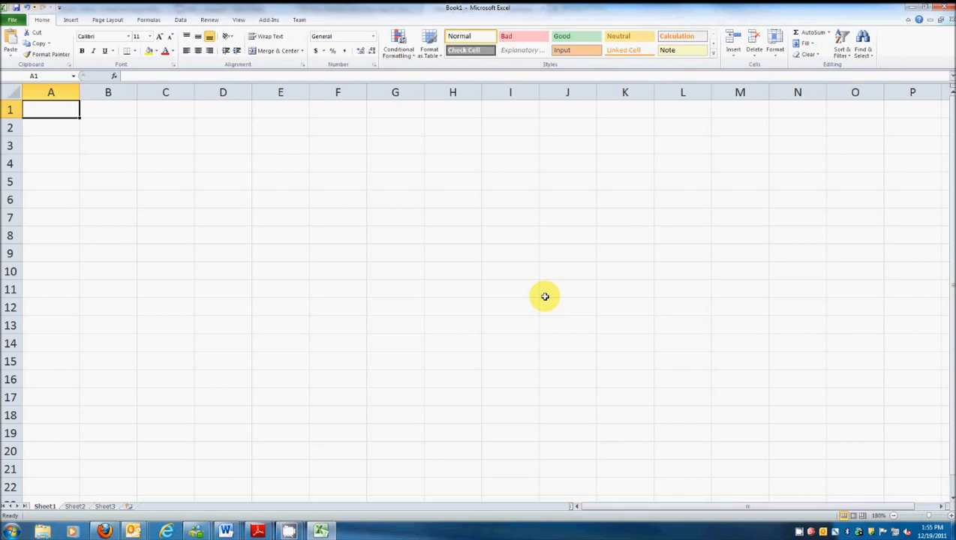
Create a header row in row 3 with "Year" in A3 and the year numbers 0 through 8 in B3:J3
key(Down)
key(Down)
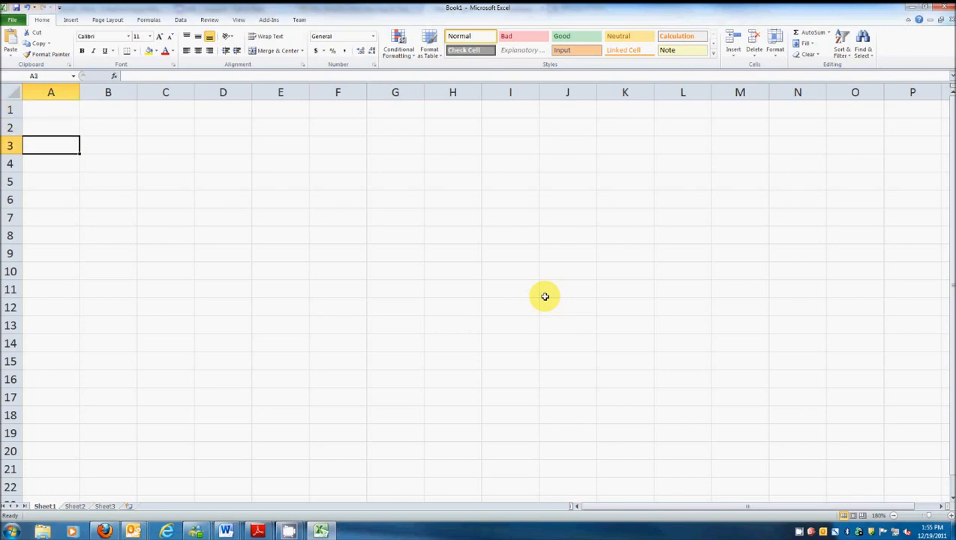
text(Year)
key(Tab)
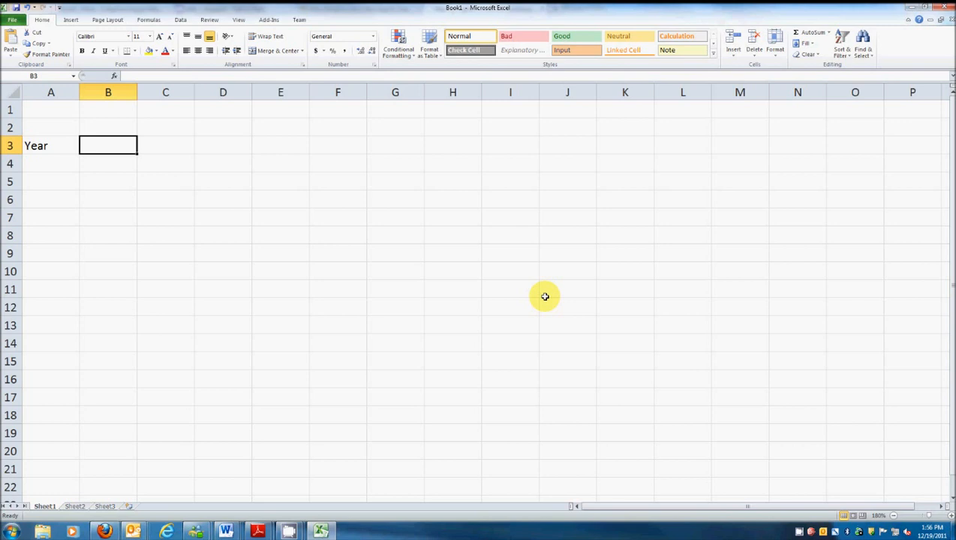
text(0)
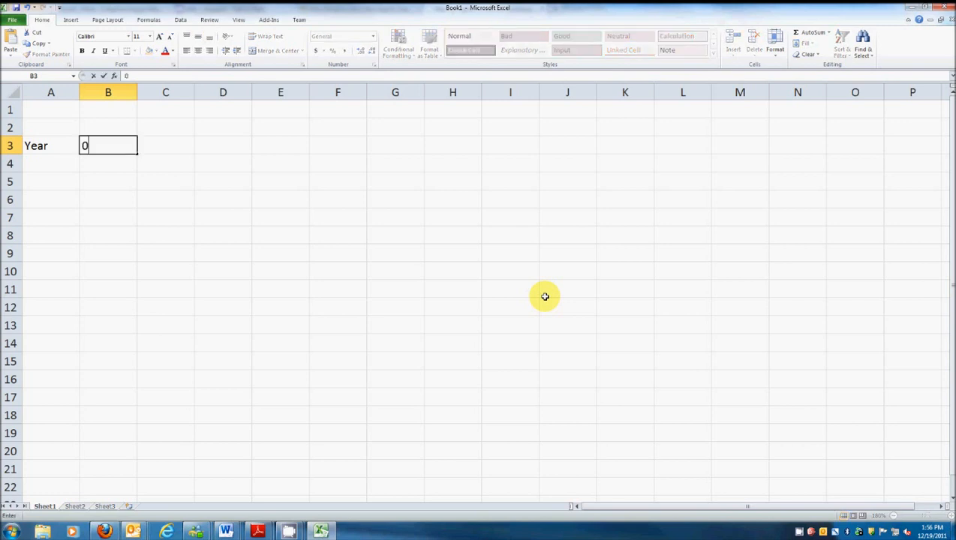
key(Tab)
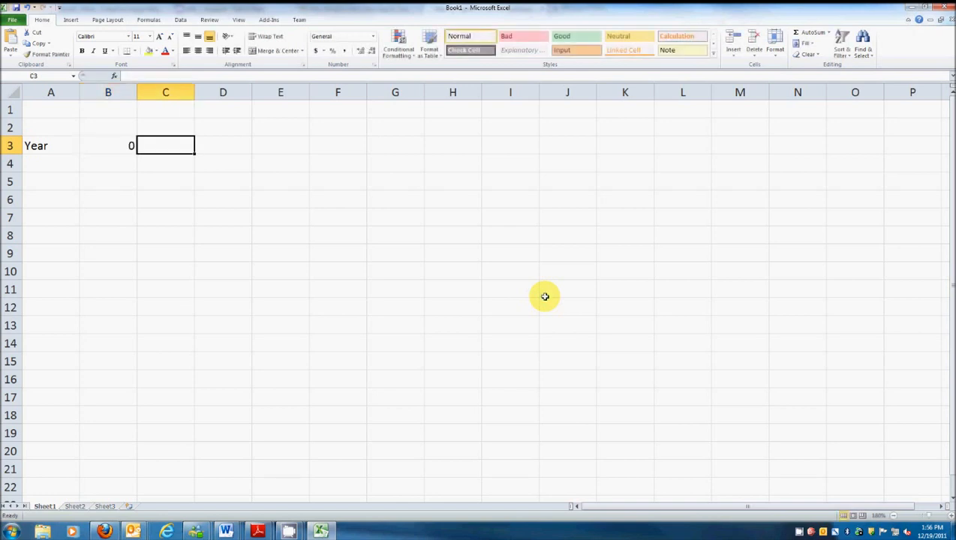
text(1)
key(Tab)
text(2)
key(Tab)
text(3)
key(Tab)
key(Tab)
key(shift+Tab)
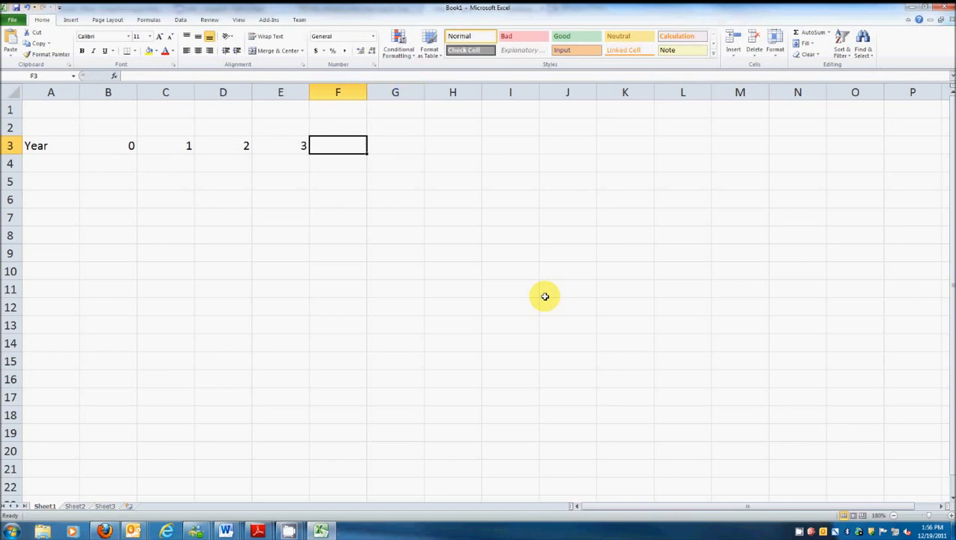
text(4)
key(Tab)
text(5)
key(Tab)
text(6)
key(Tab)
text(7)
key(Tab)
text(8)
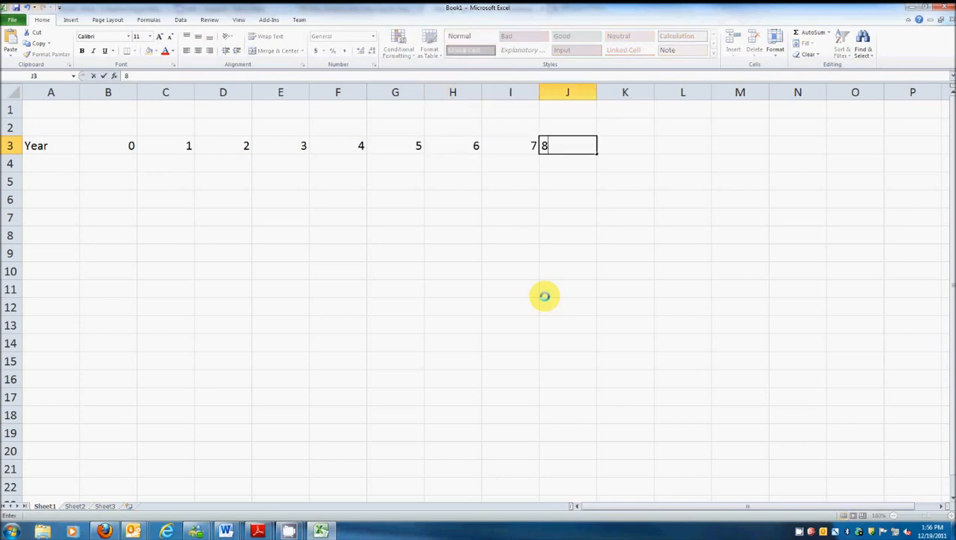
key(Tab)
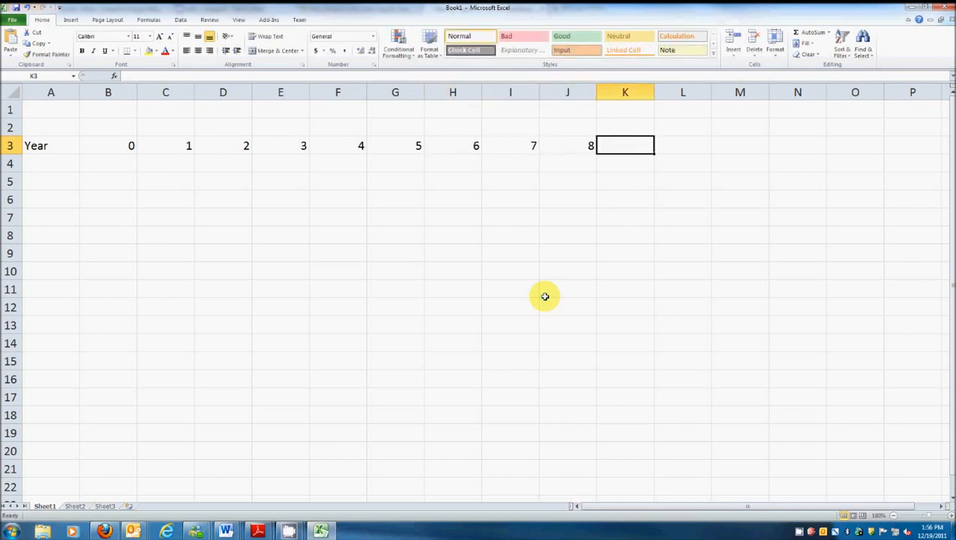
Label cell A4 "Unit Sales" and enter 0 units for year 0 in B4
click(42, 161)
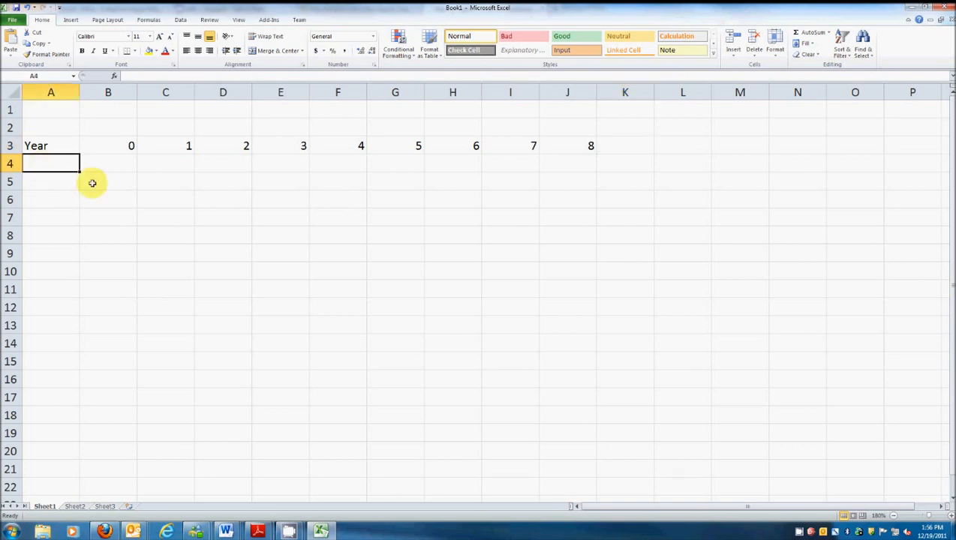
text(Un)
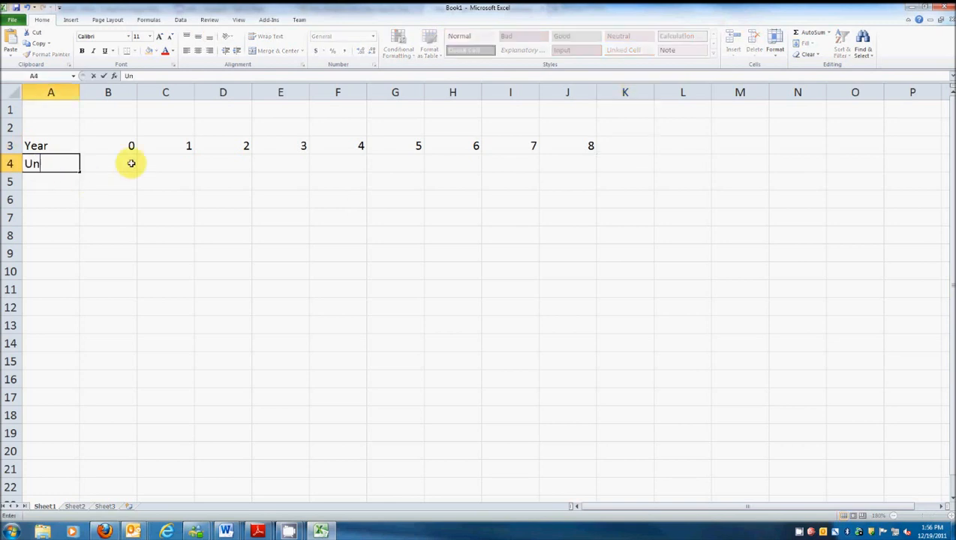
text(it Sales)
key(Return)
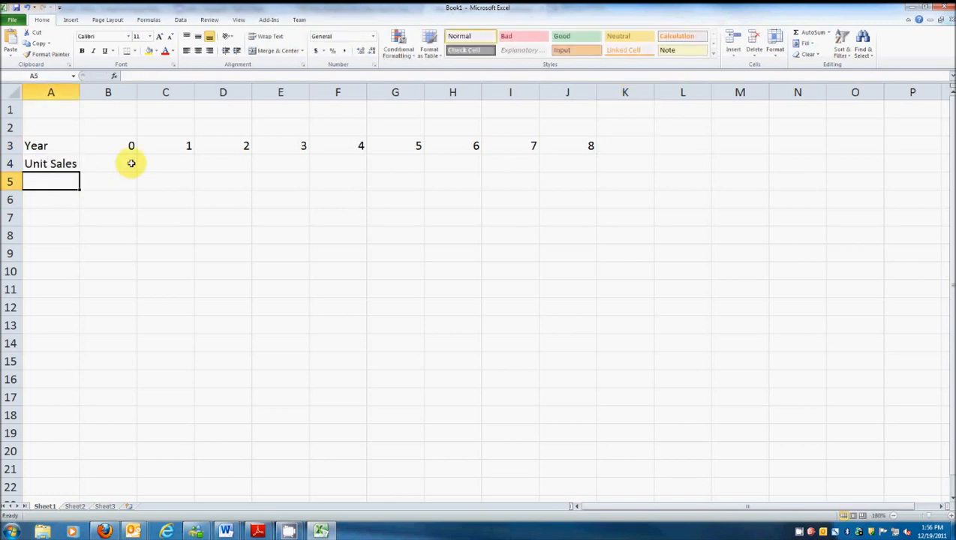
click(124, 163)
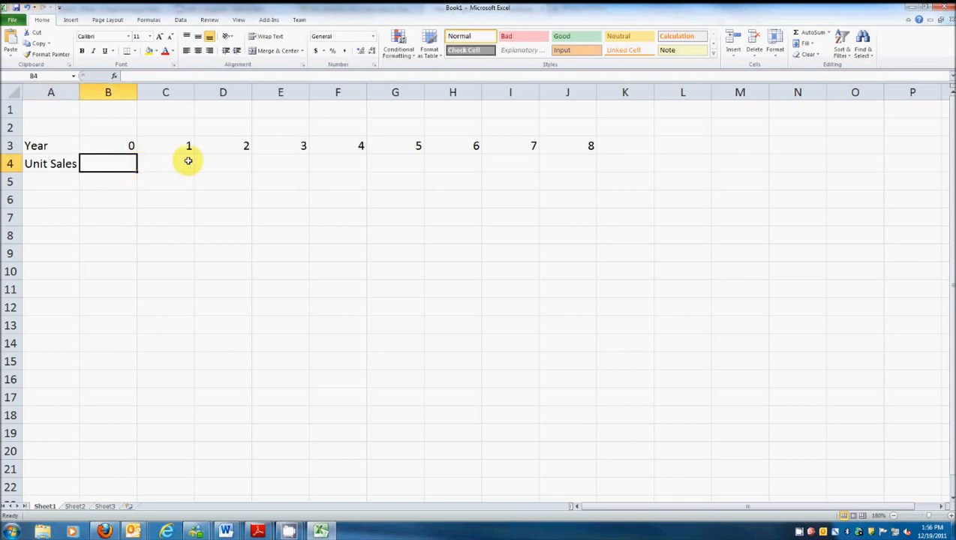
text(0)
key(Tab)
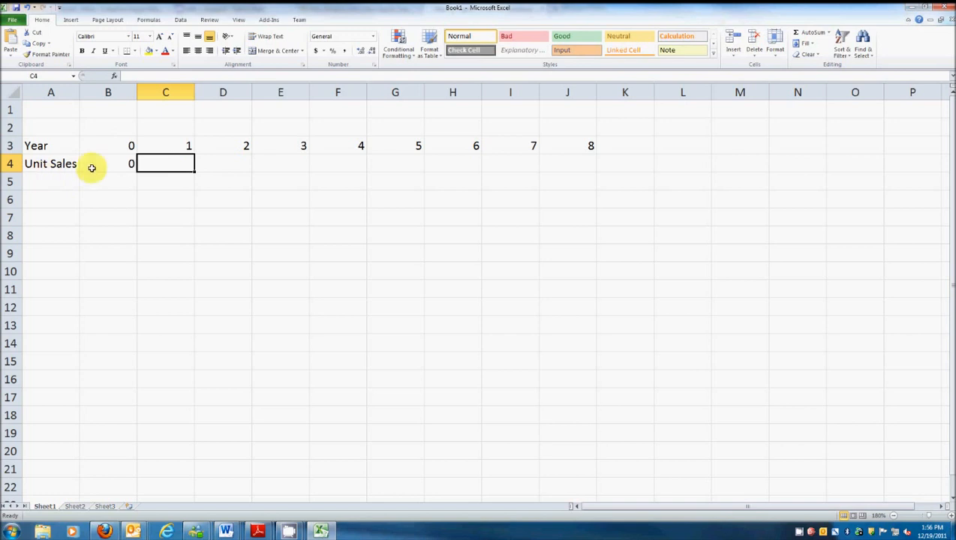
Add a bottom border beneath the Year header row, A3:J3
drag(63, 145, 576, 143)
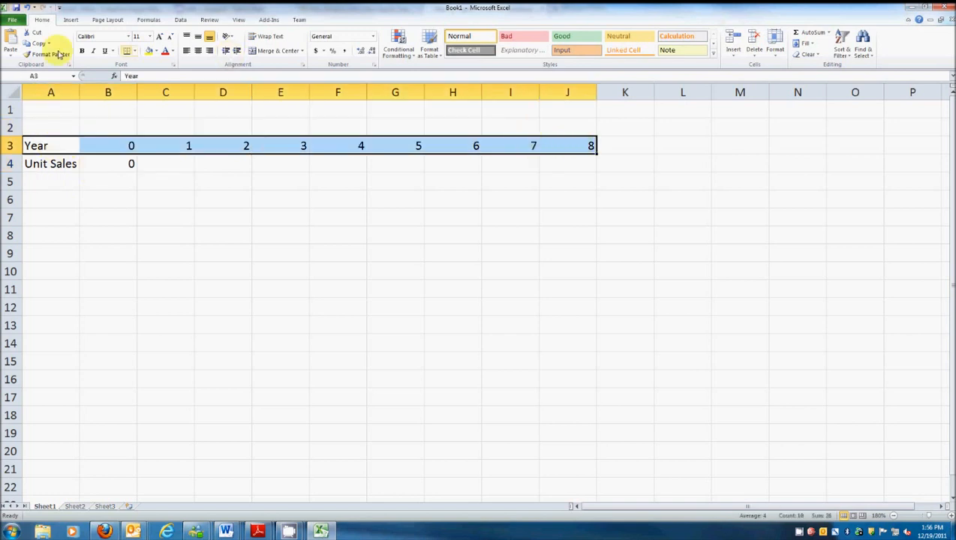
click(128, 52)
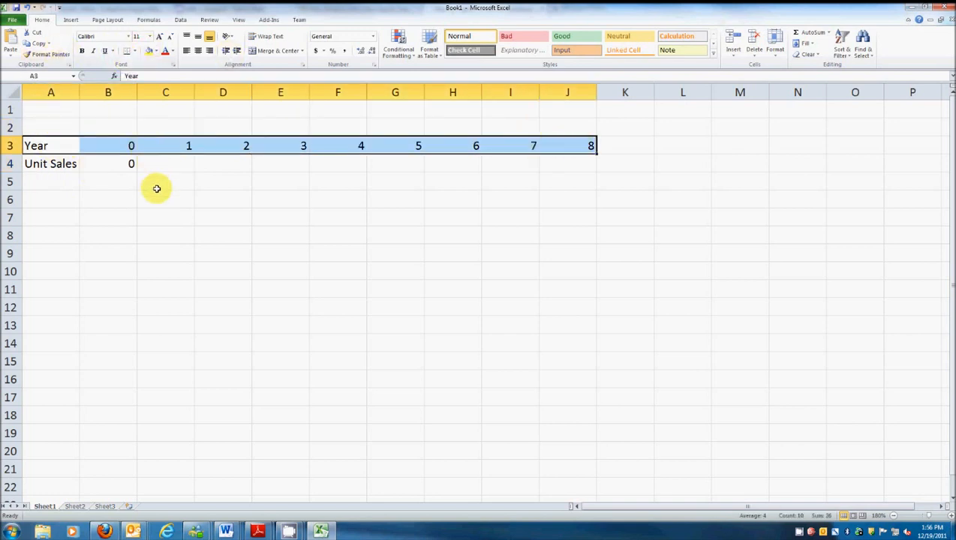
Enter unit sales of 3000, 5000, 6000, 6500, 6000, 5000, 4000 and 3000 for years 1 to 8 in C4:J4
click(173, 164)
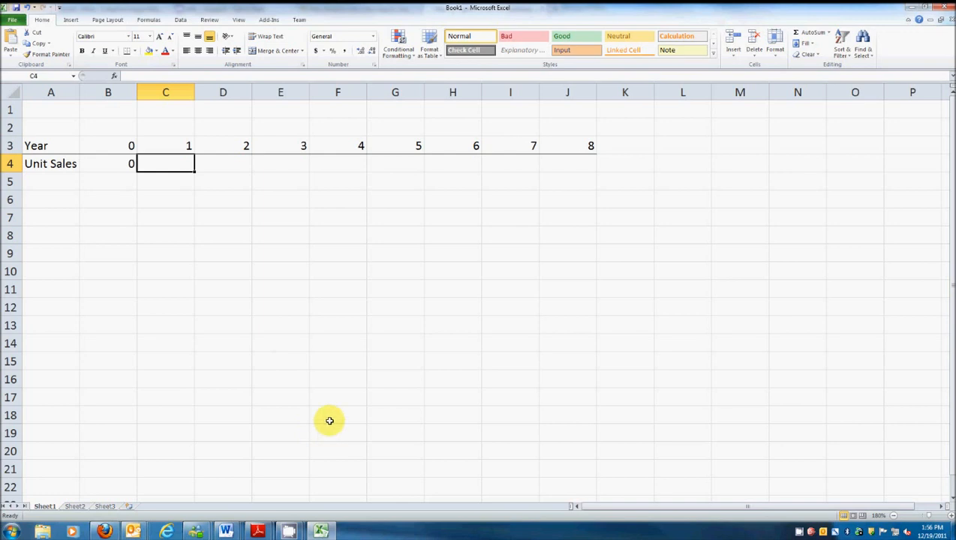
text(3000)
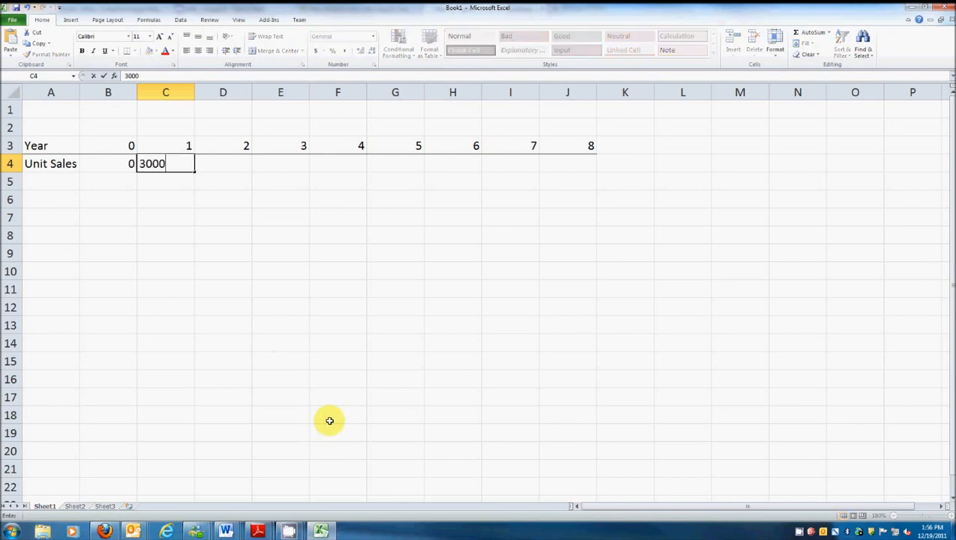
key(Tab)
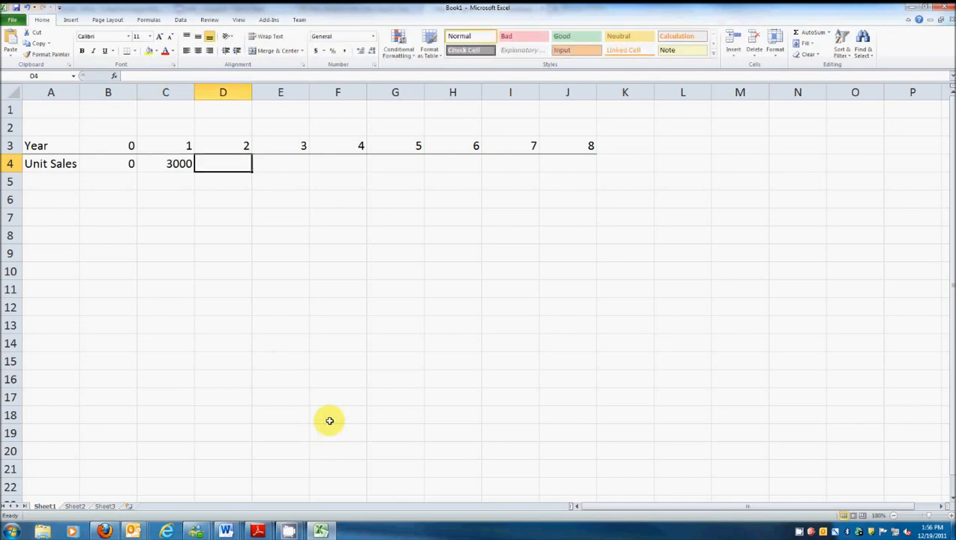
text(5000)
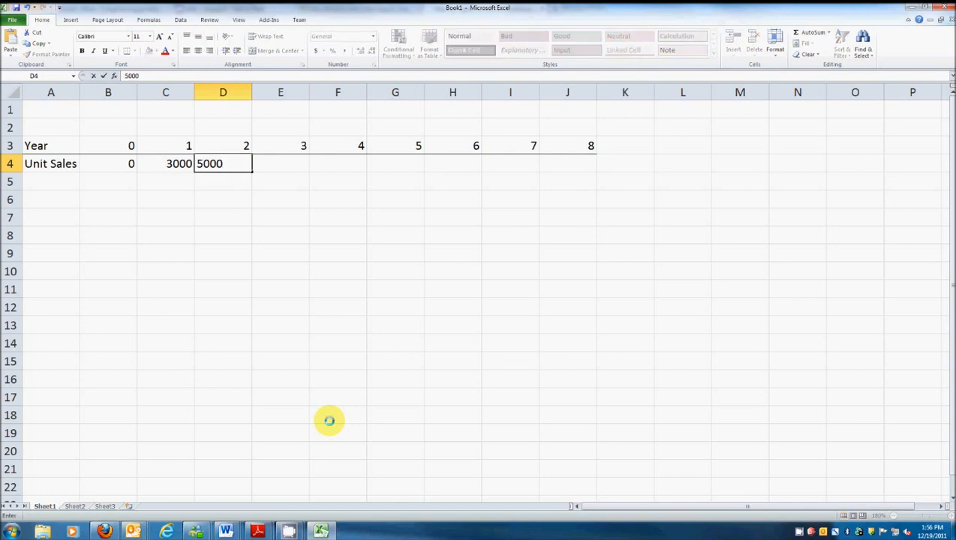
key(Tab)
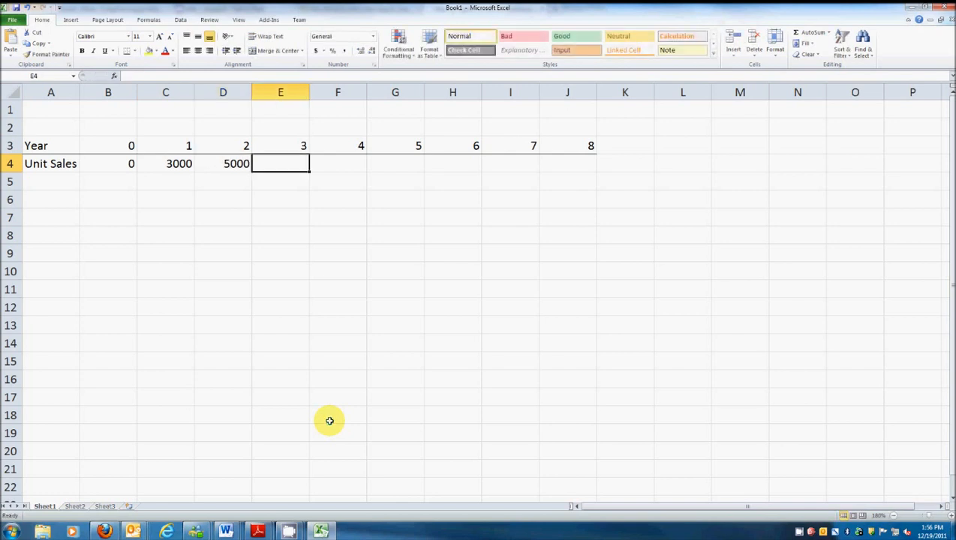
text(6000)
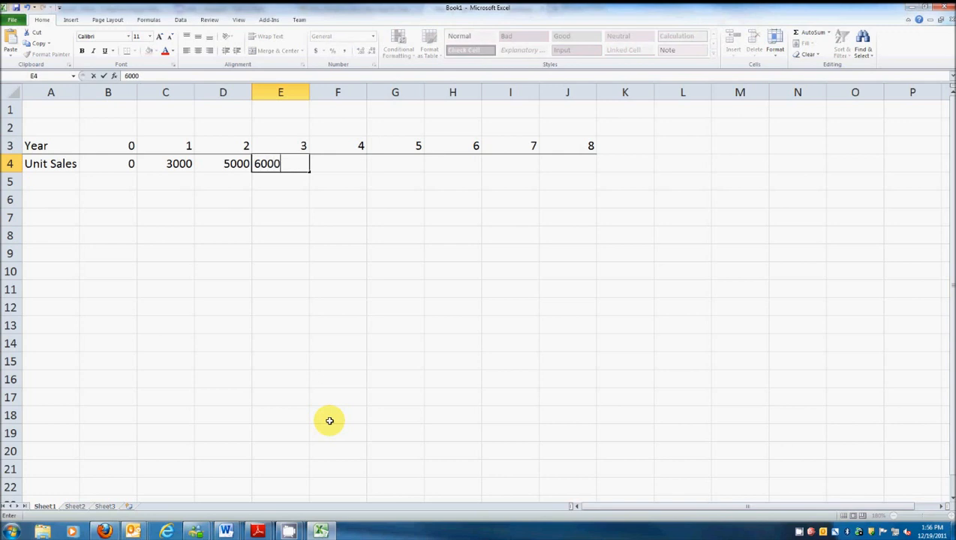
key(Tab)
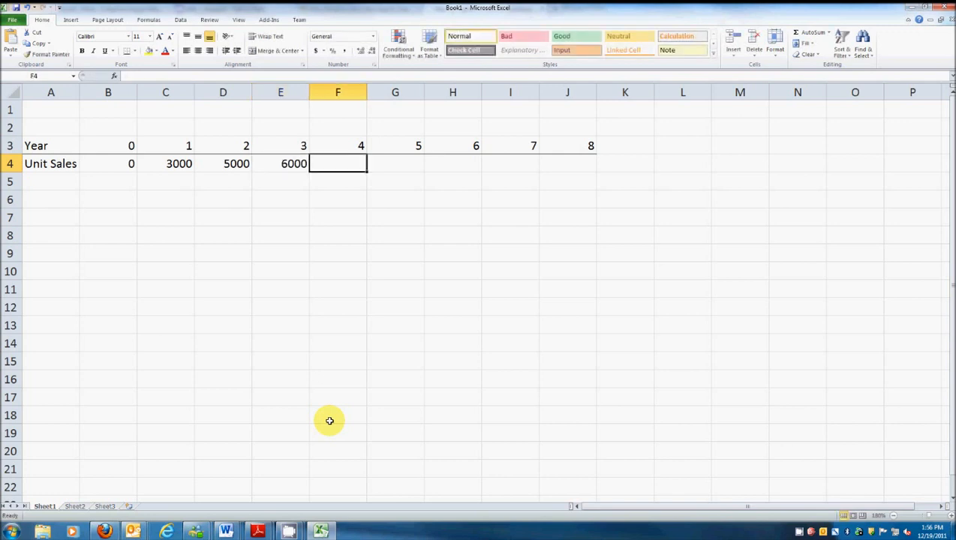
text(6500)
key(Tab)
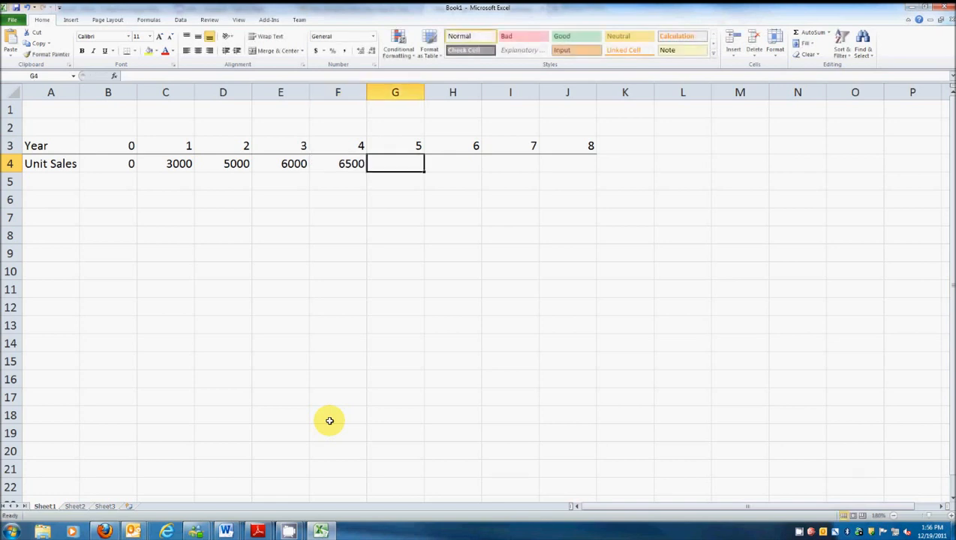
text(6000)
key(Tab)
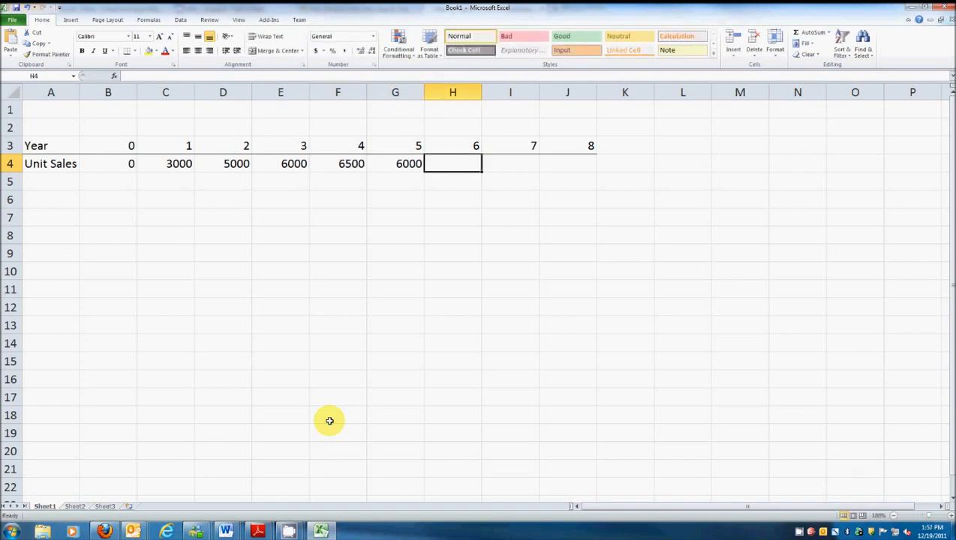
text(5000)
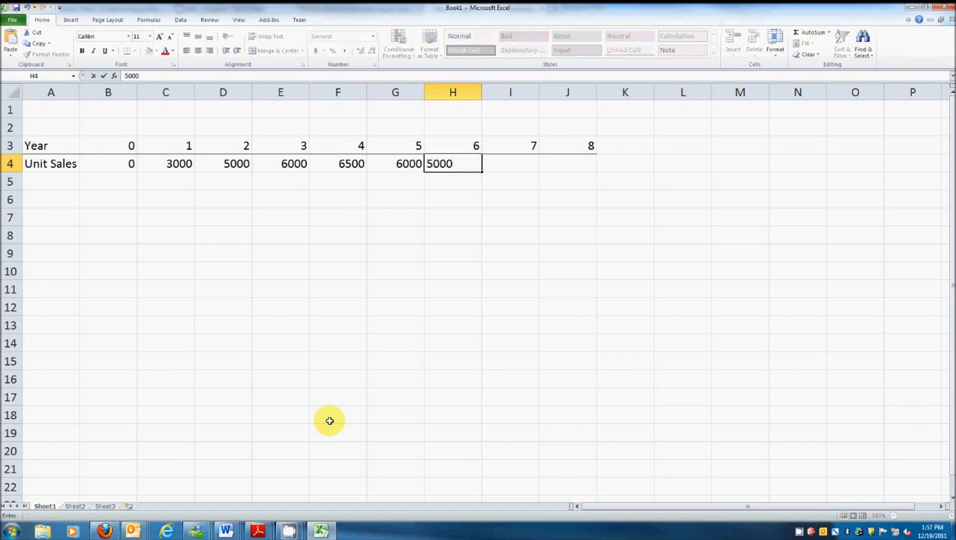
key(Tab)
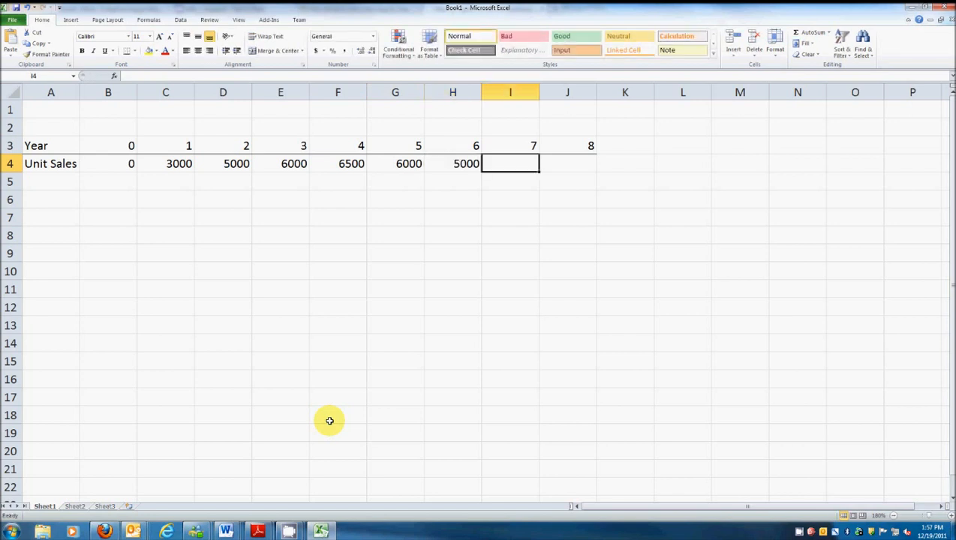
text(4000)
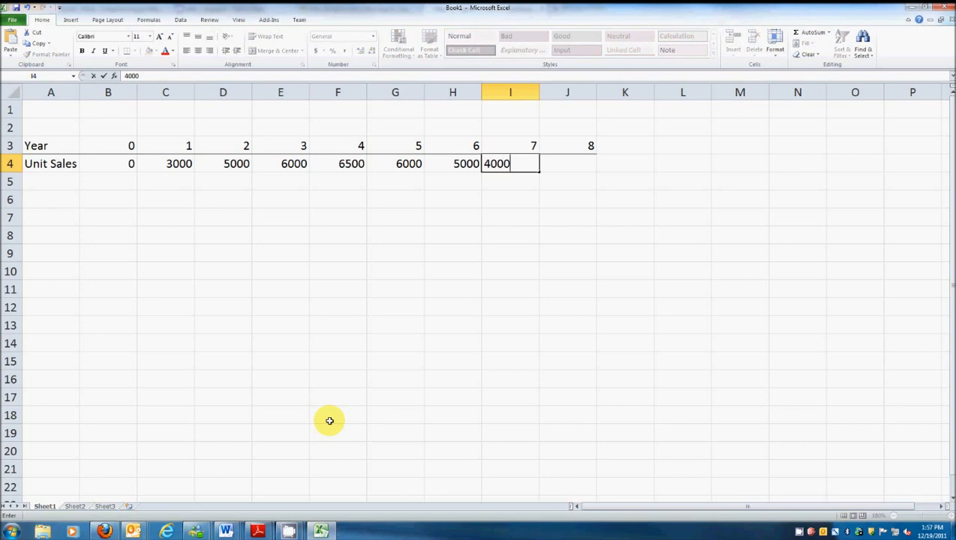
key(Tab)
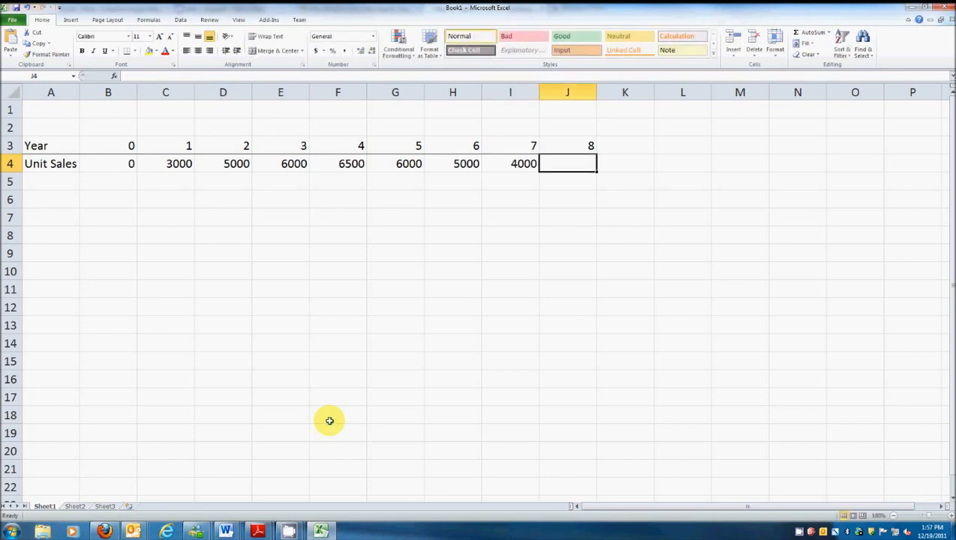
text(3000)
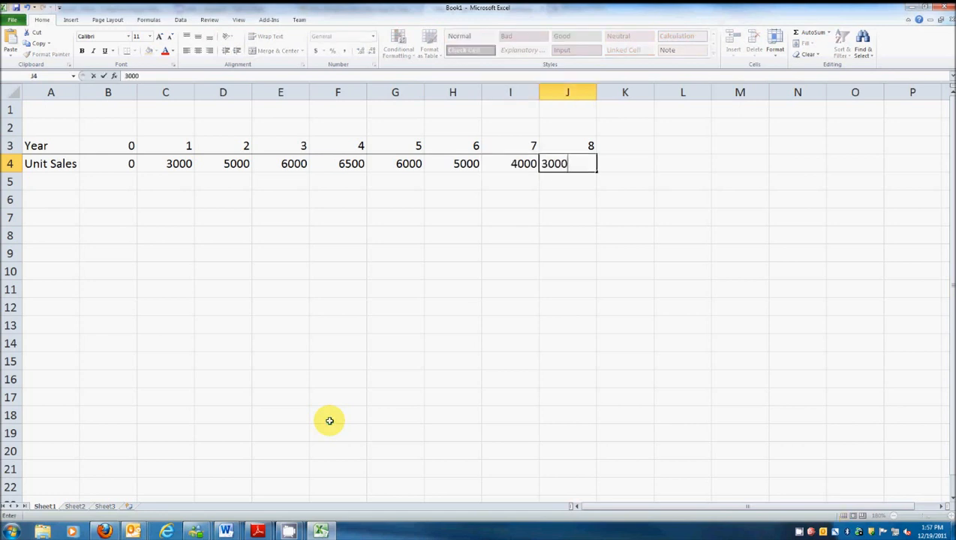
key(Left)
Review the unit sales figures year by year across row 4
key(Left)
key(Left)
key(Left)
key(Left)
key(Left)
key(Left)
key(Left)
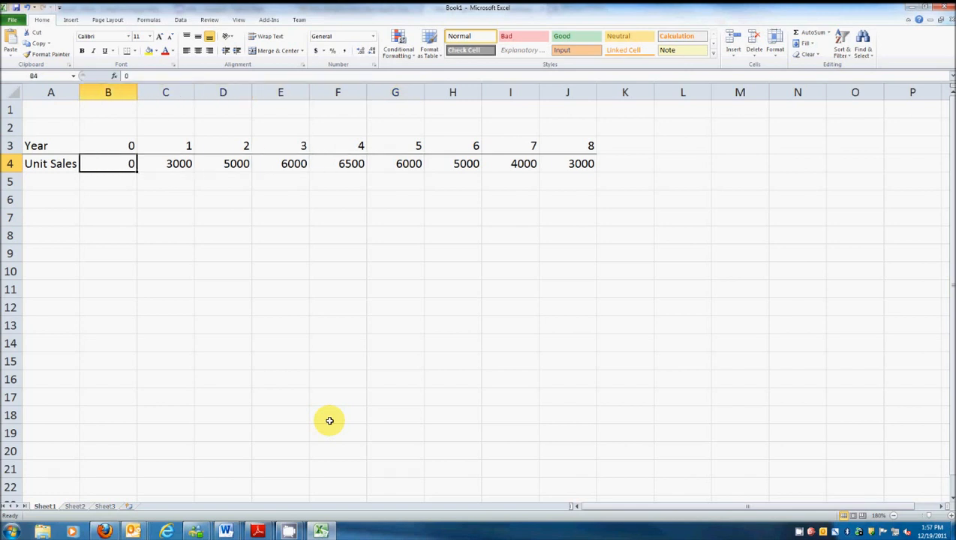
key(Right)
key(Right)
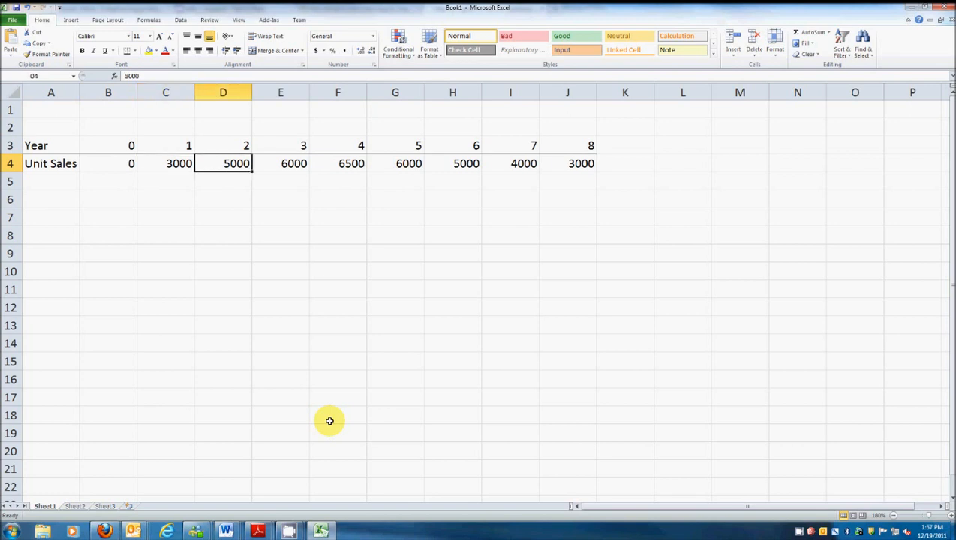
key(Right)
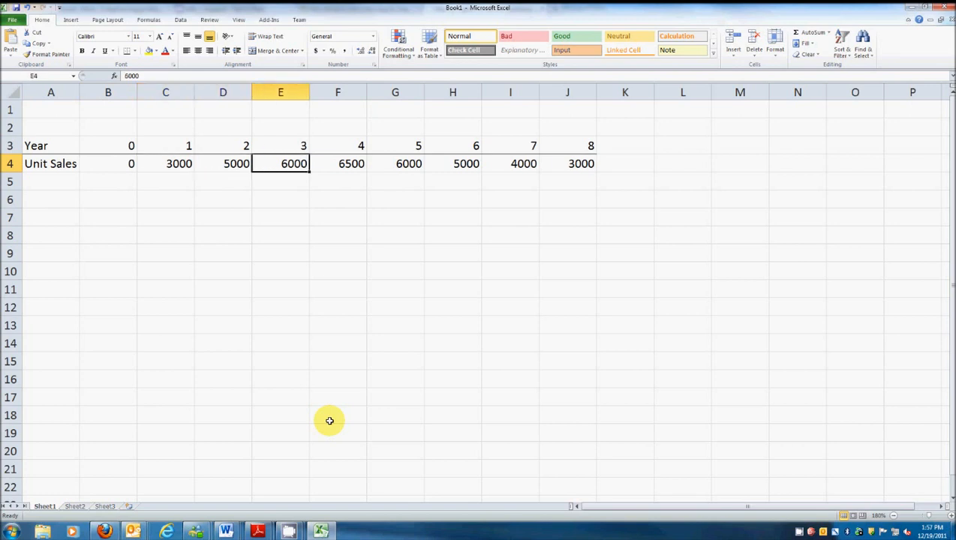
key(Right)
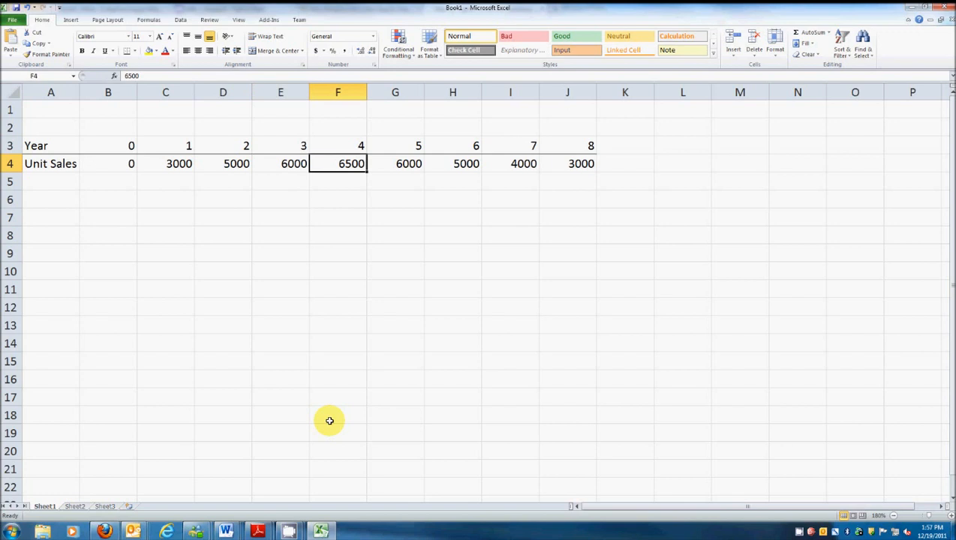
key(Right)
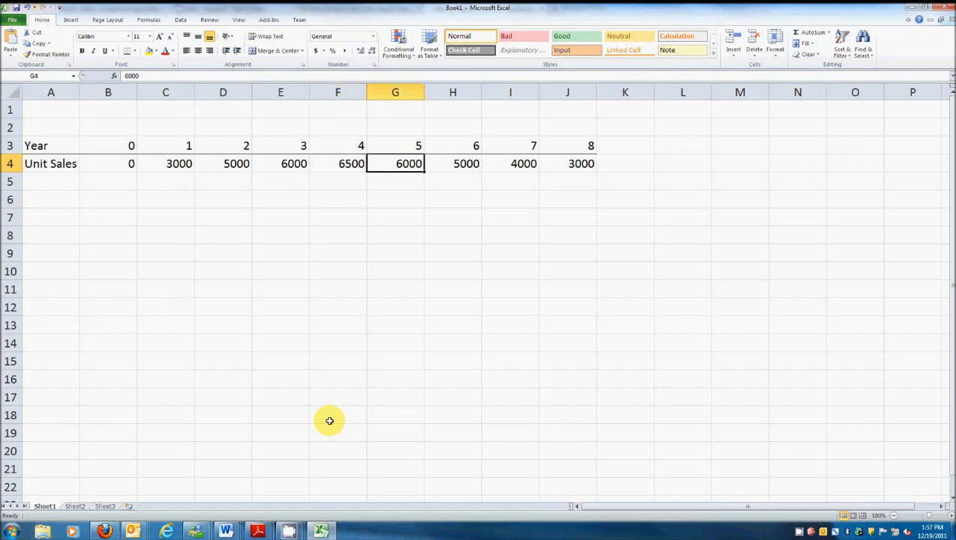
key(Right)
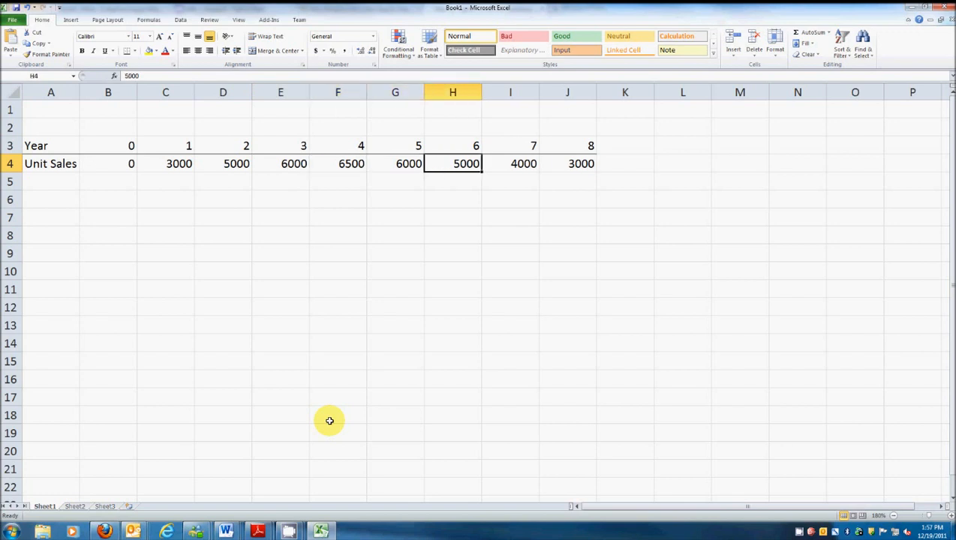
key(Right)
key(Right)
Go to cell A5, directly beneath the Unit Sales label
key(Return)
key(Left)
key(Left)
key(Left)
key(Left)
key(Left)
key(Left)
key(Left)
key(Left)
key(Left)
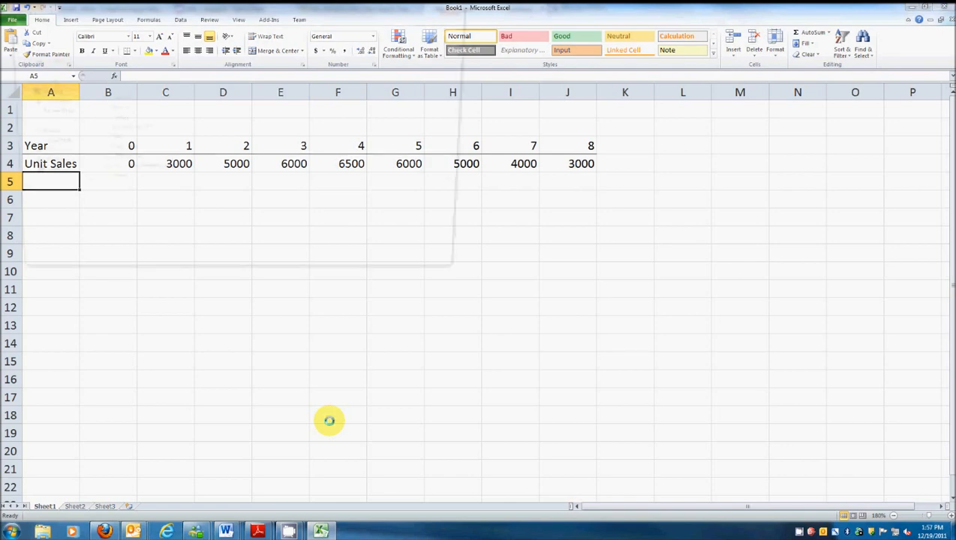
Save the workbook as "Mulch Example.xlsx" in the Teaching subfolder FIN 380 Spring 2012 Dalian
key(ctrl+s)
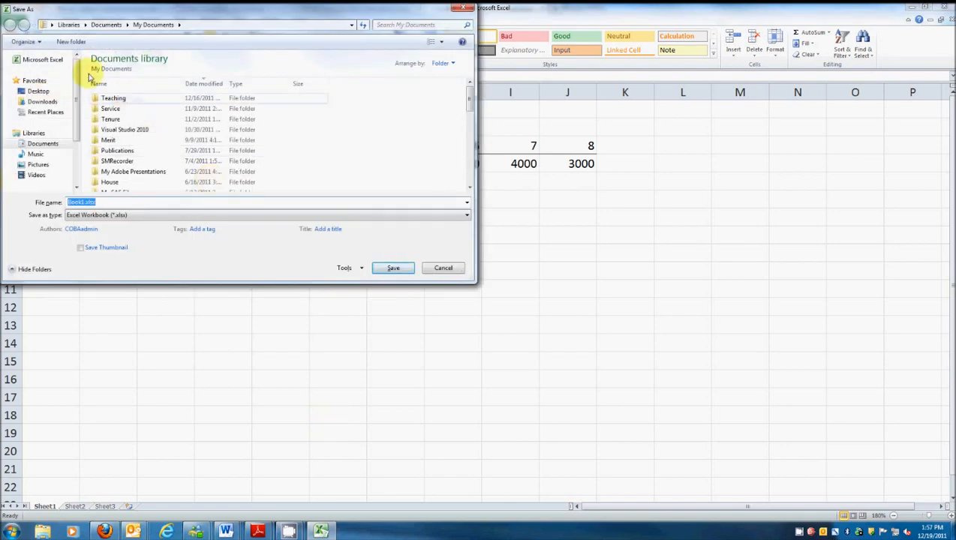
double_click(112, 99)
double_click(135, 109)
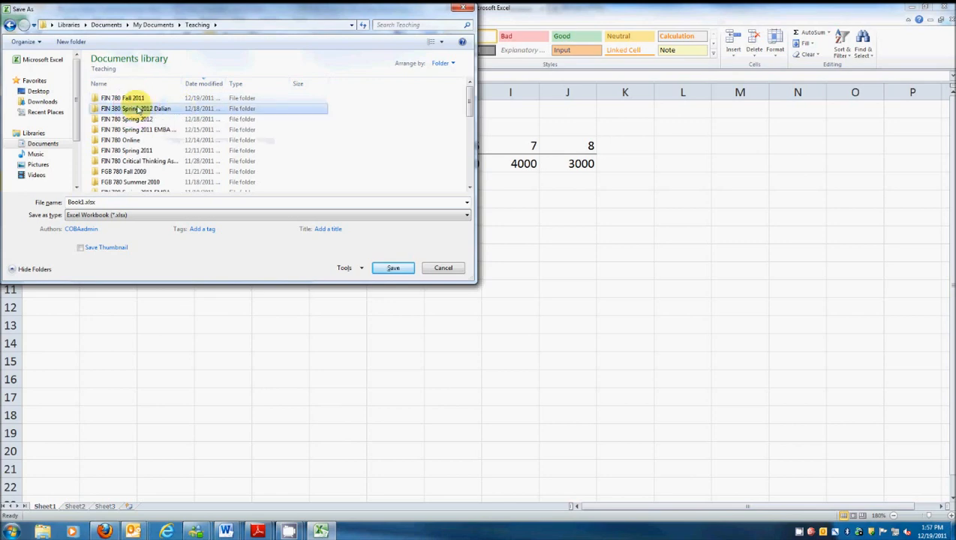
double_click(81, 201)
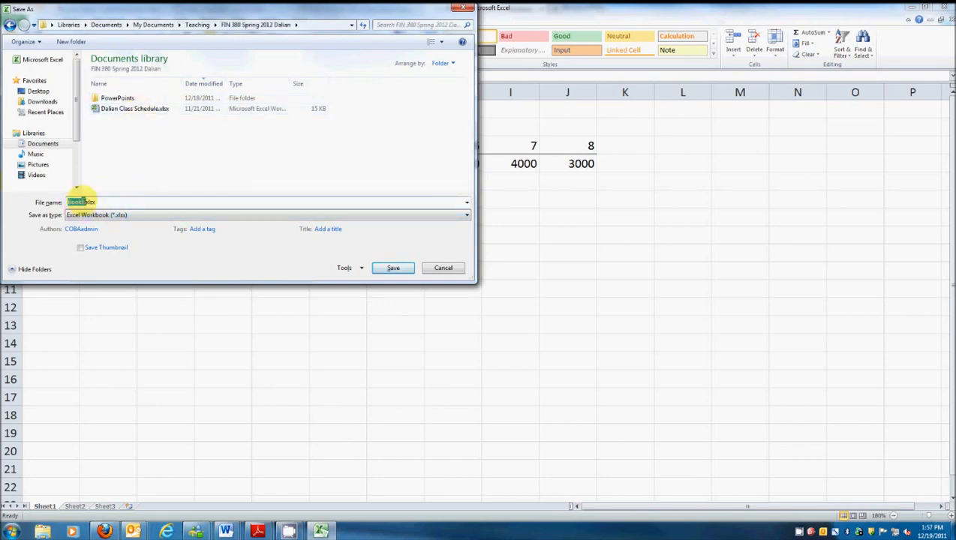
key(Right)
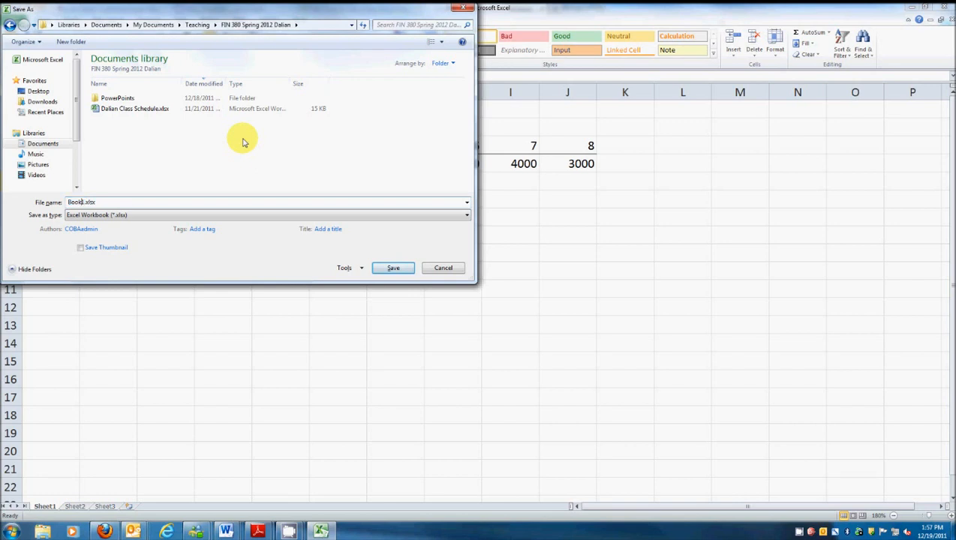
key(BackSpace)
key(BackSpace)
key(BackSpace)
key(BackSpace)
key(BackSpace)
text(Mulch Example)
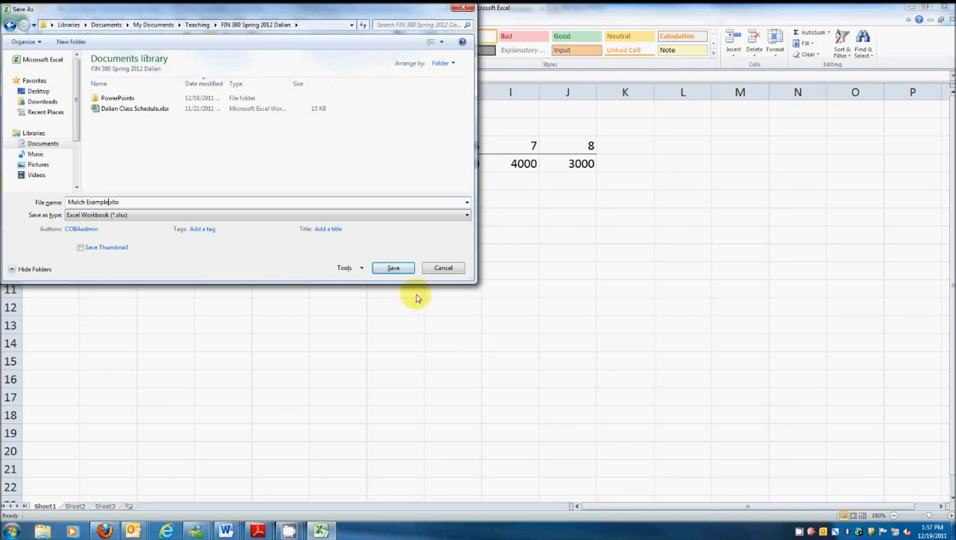
click(393, 268)
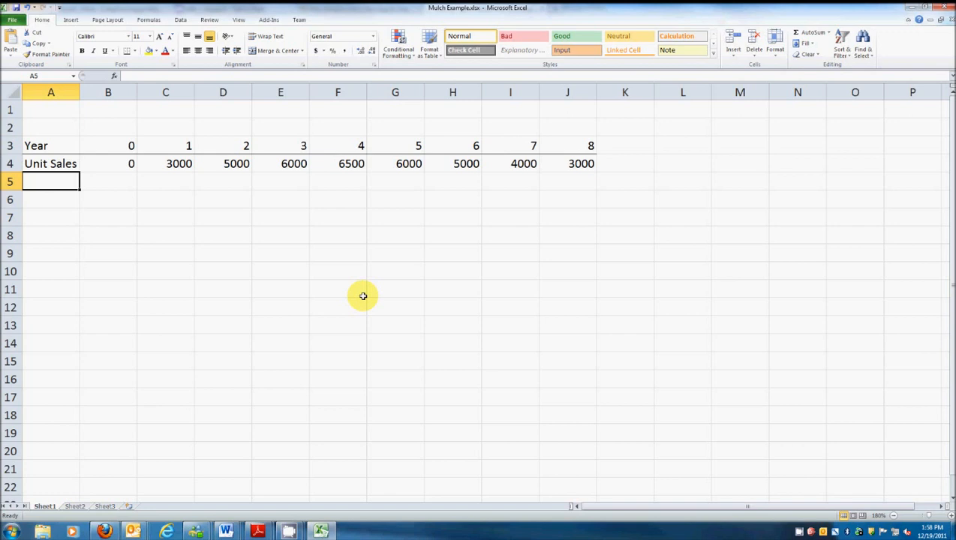
Label cell A5 "Unit Price" and enter a price of 120 for years 1 to 3 in C5:E5
text(Unit Price)
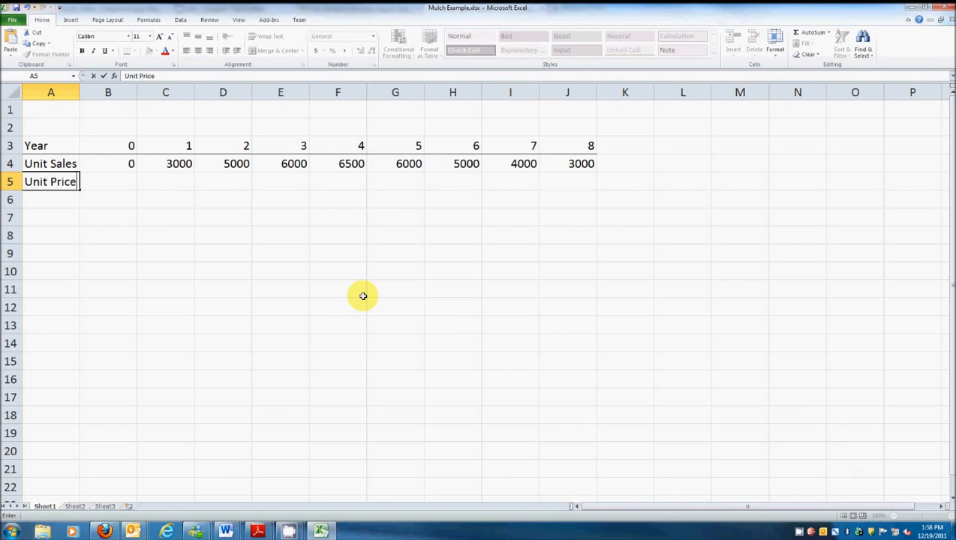
key(Tab)
key(Tab)
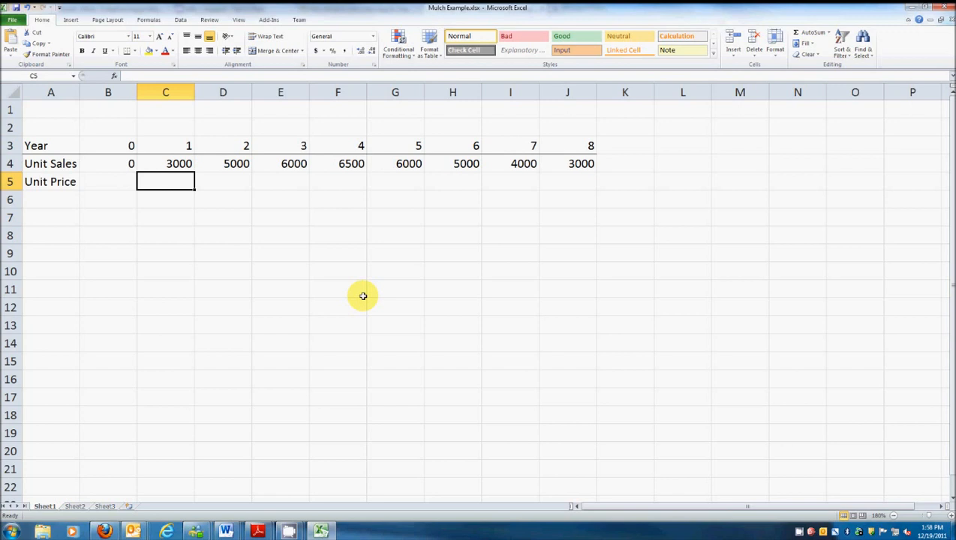
text(120)
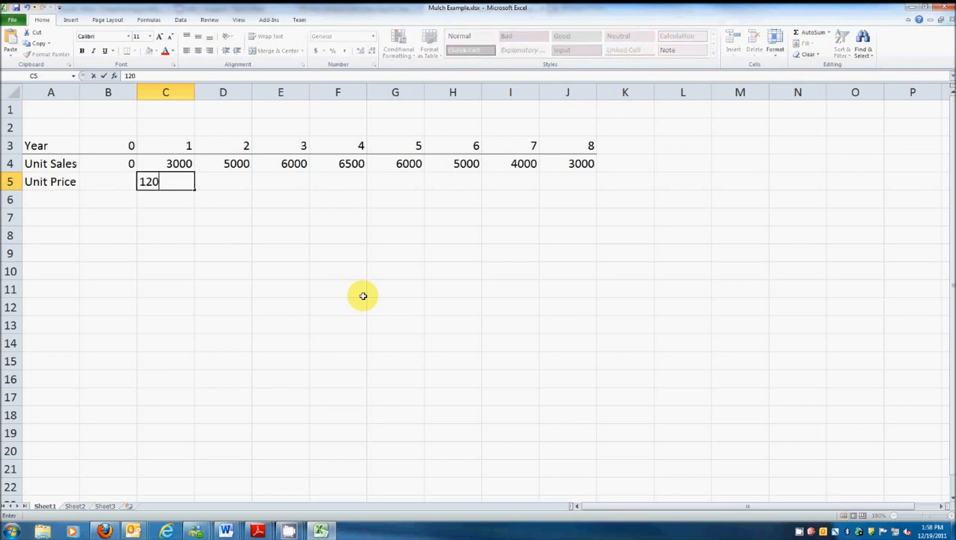
key(Tab)
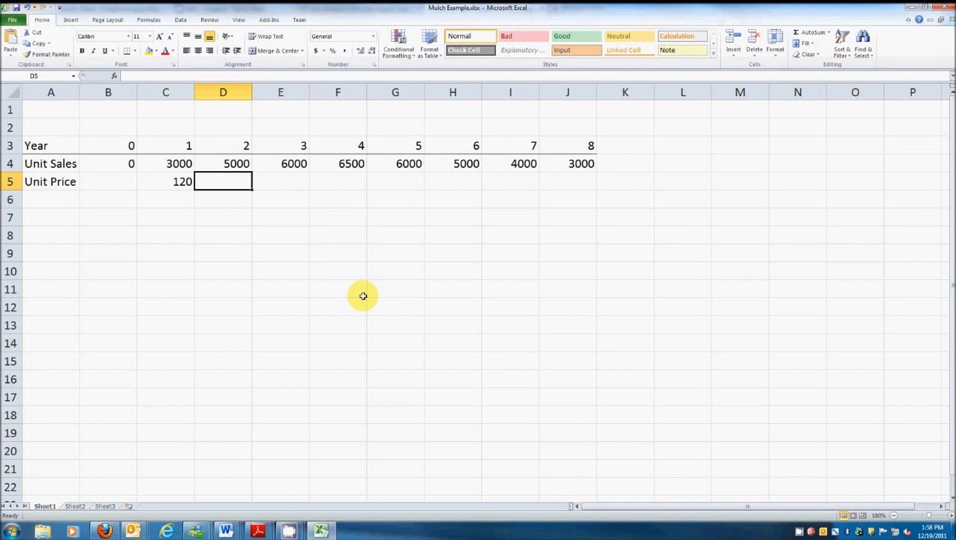
text(120)
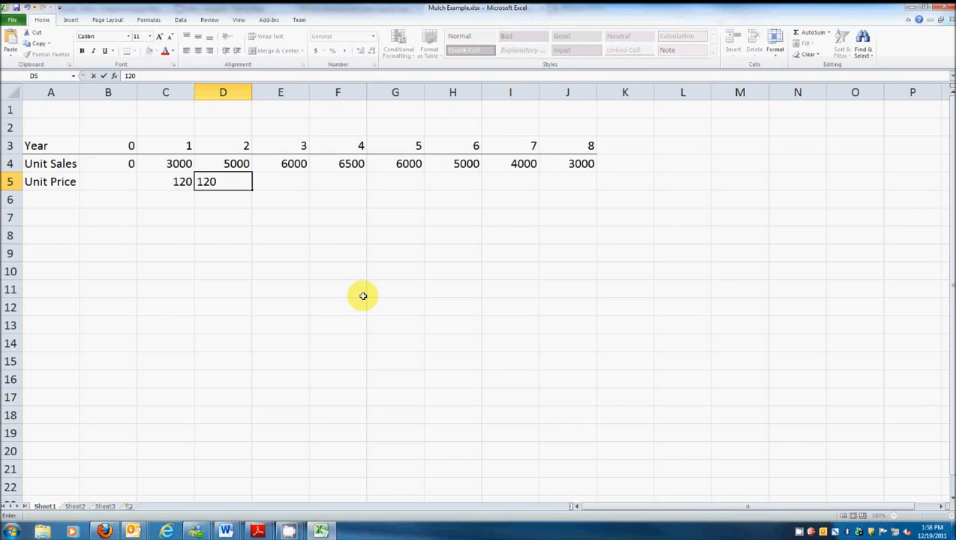
key(Tab)
text(120)
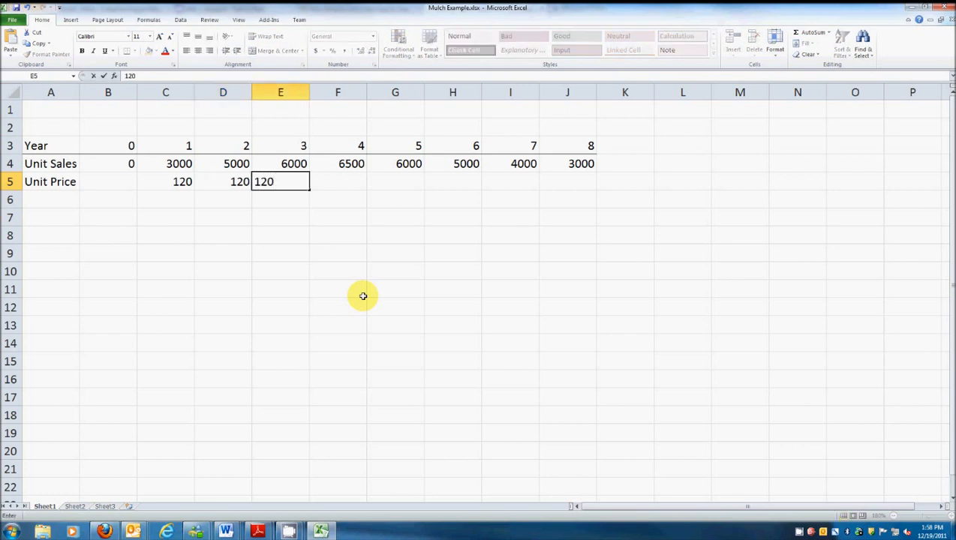
Enter a unit price of 110 for year 4 in F5
key(Tab)
text(100)
key(BackSpace)
key(BackSpace)
text(1)
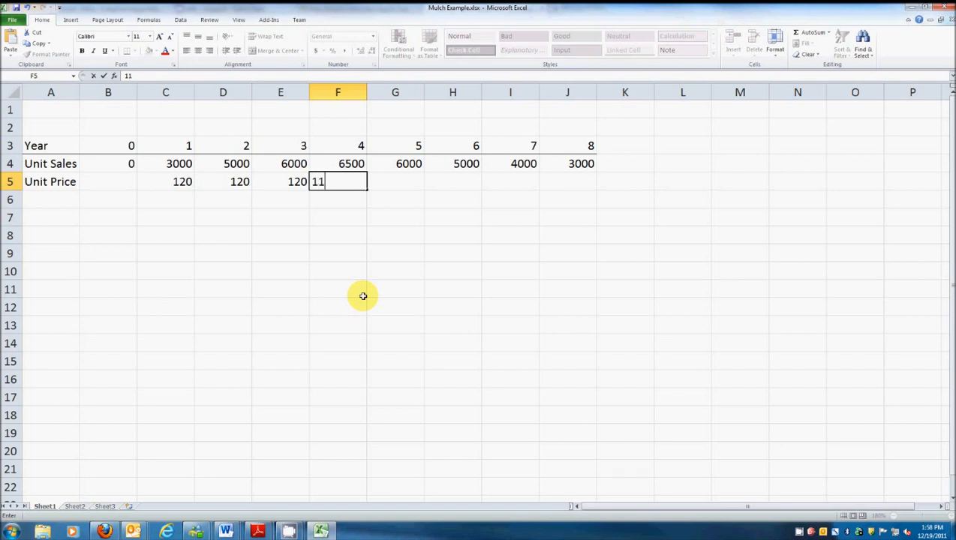
key(Tab)
key(shift+Tab)
key(F2)
text(0)
key(Return)
key(Up)
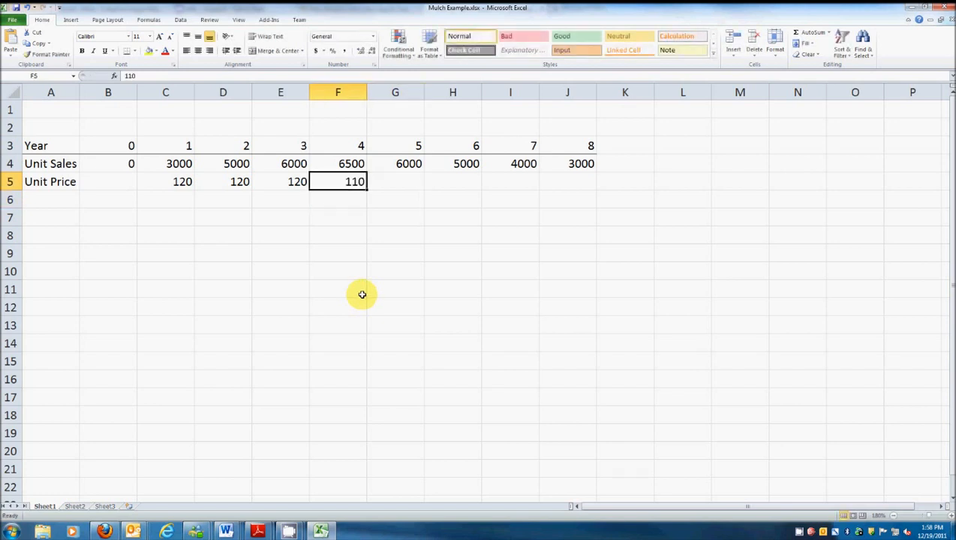
Copy the year 4 unit price from F5 into G5:J5 for years 5 to 8
click(348, 182)
right_click(349, 181)
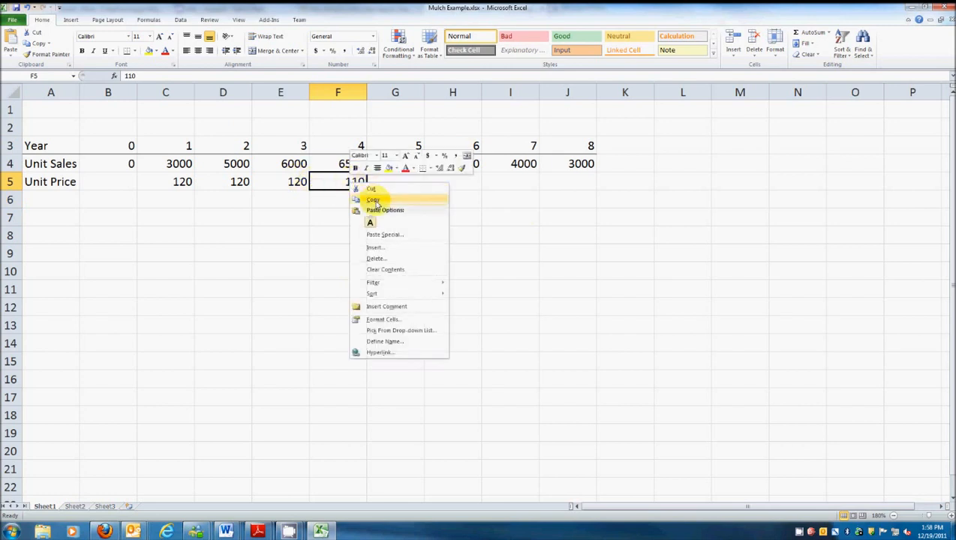
click(379, 198)
drag(411, 181, 580, 180)
right_click(582, 182)
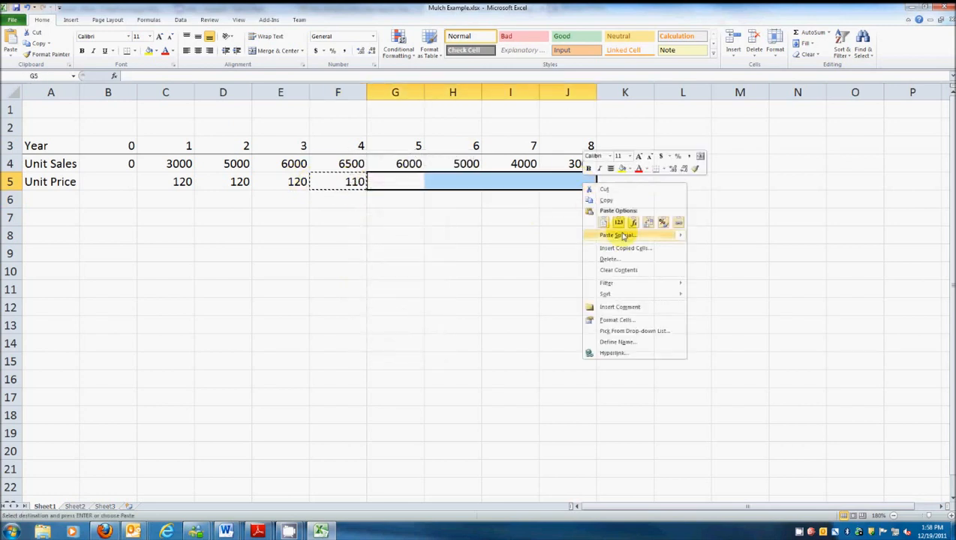
click(605, 222)
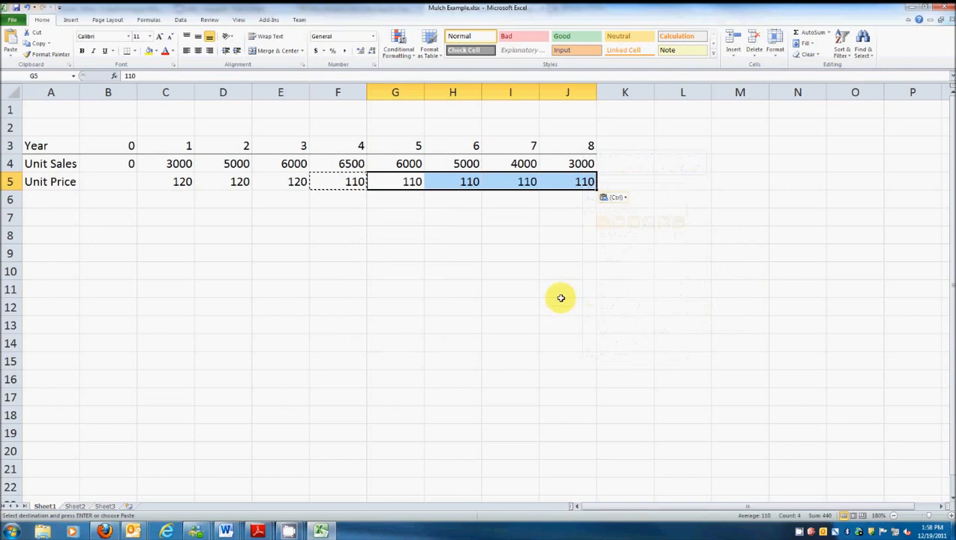
click(564, 306)
Label cell A6 "Revenues" beneath Unit Price
click(64, 199)
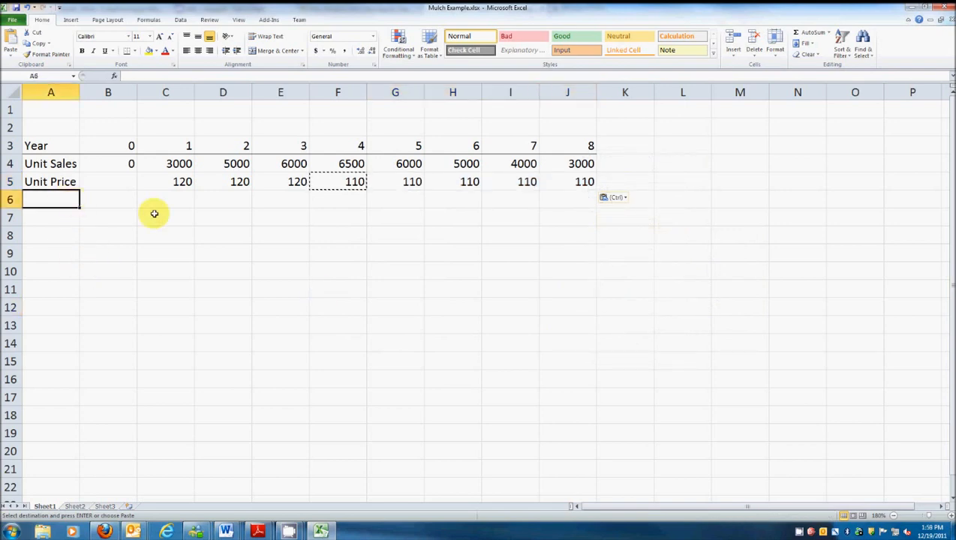
key(Escape)
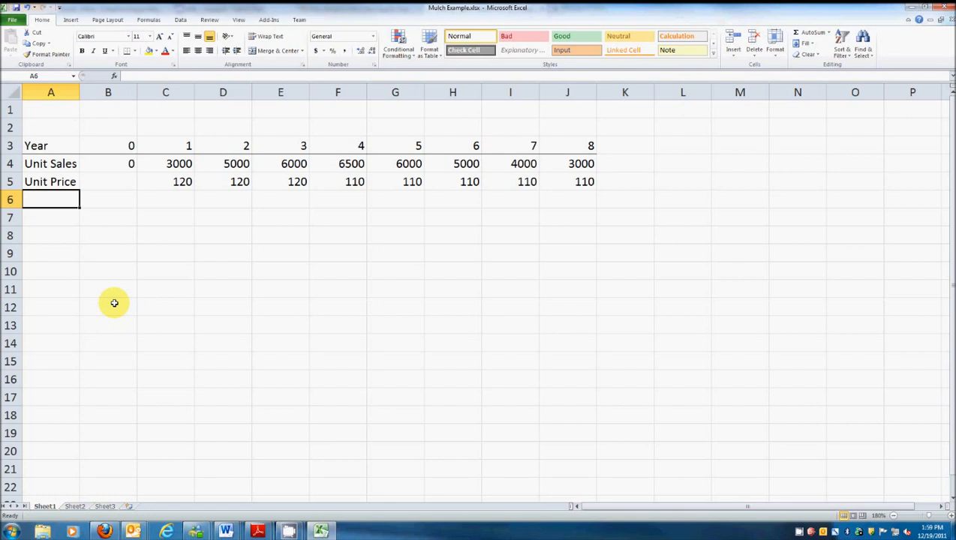
text(Reveneu)
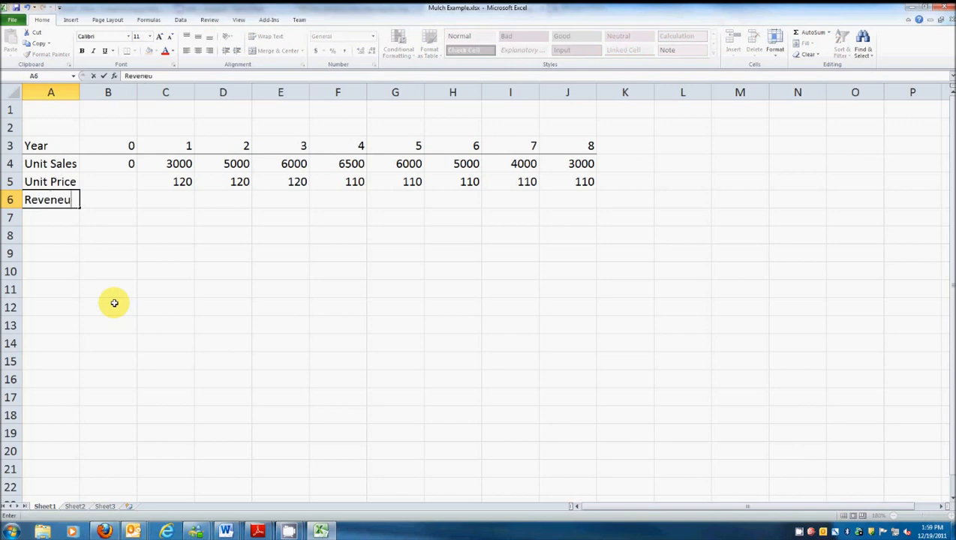
key(BackSpace)
key(BackSpace)
text(ues)
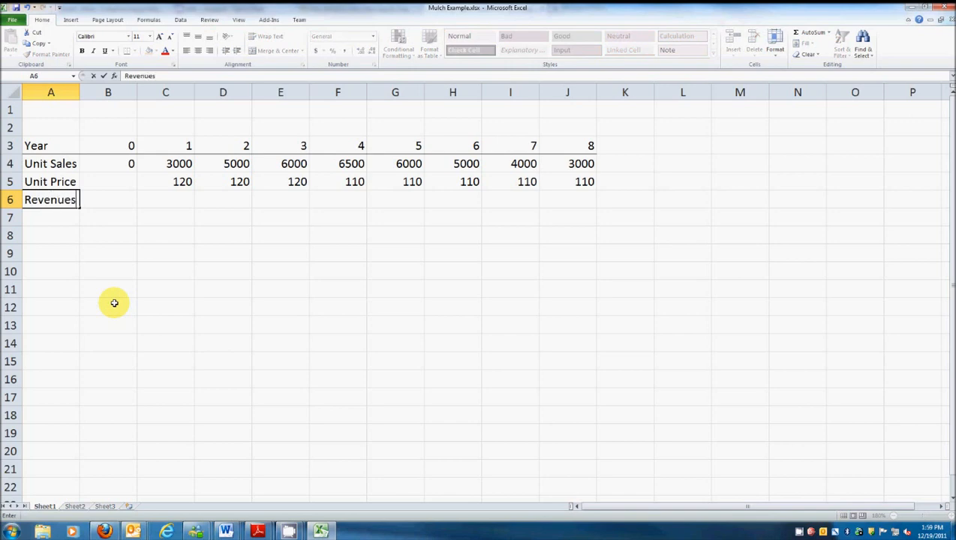
key(Tab)
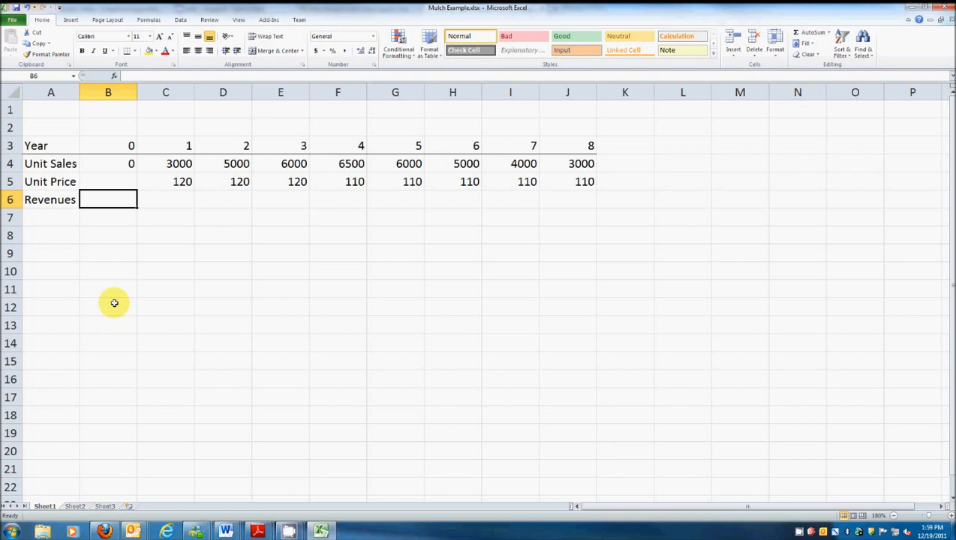
Calculate year 0 revenues in B6 as unit sales times unit price with the formula =B4*B5
text(=)
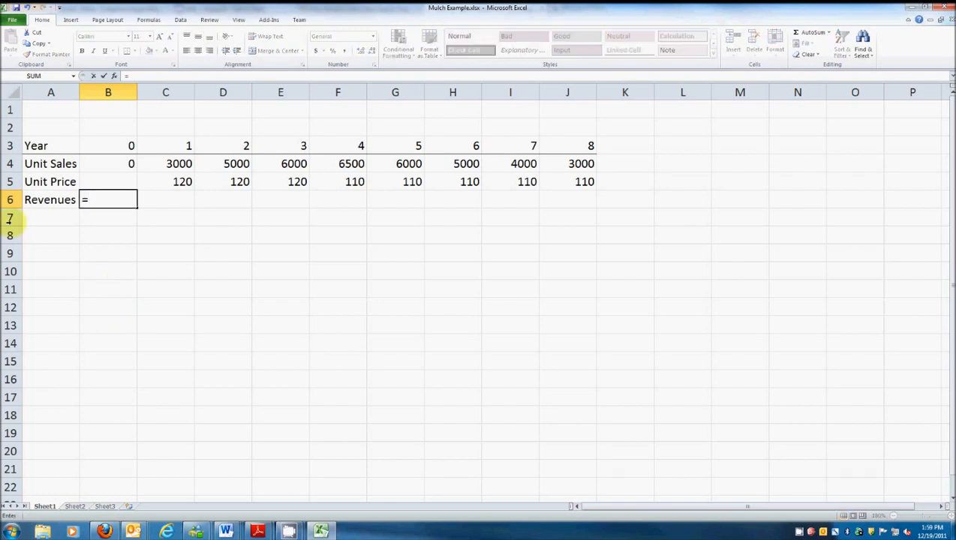
click(132, 165)
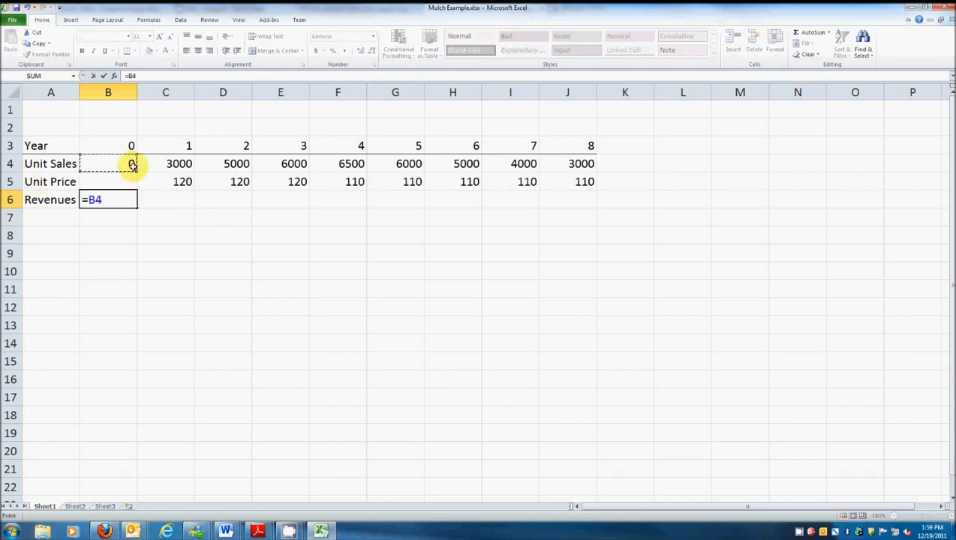
text(*)
click(104, 182)
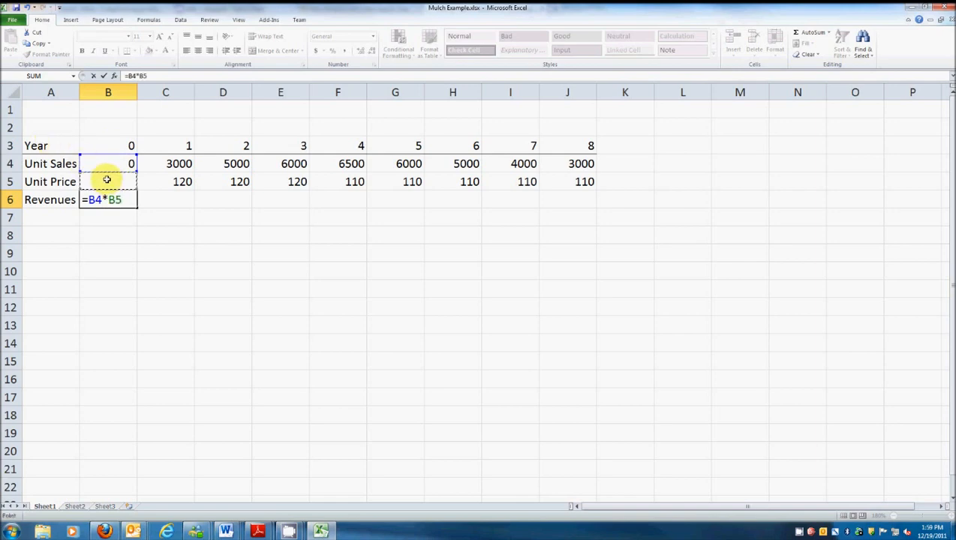
key(Return)
click(126, 200)
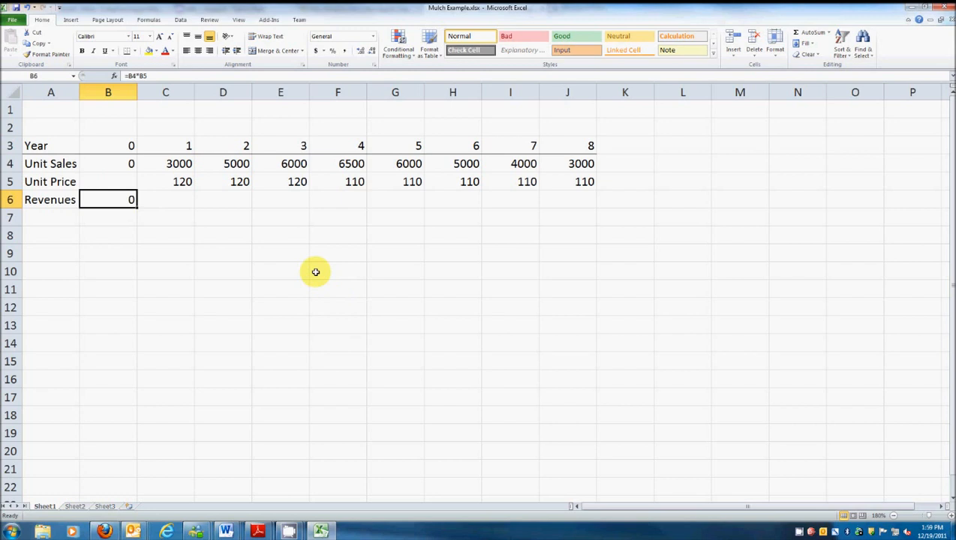
Fill the revenue formula from B6 across to J6 for years 1 to 8
right_click(102, 202)
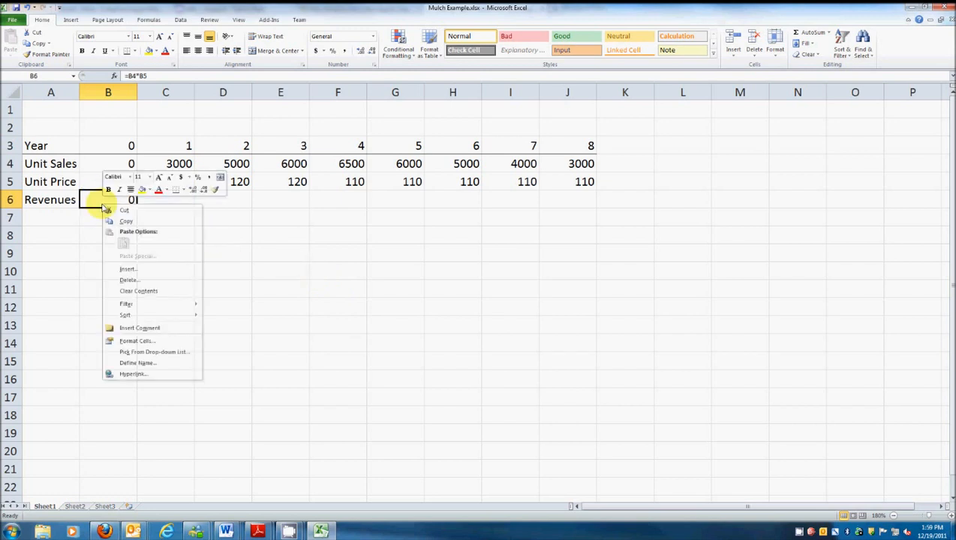
key(Escape)
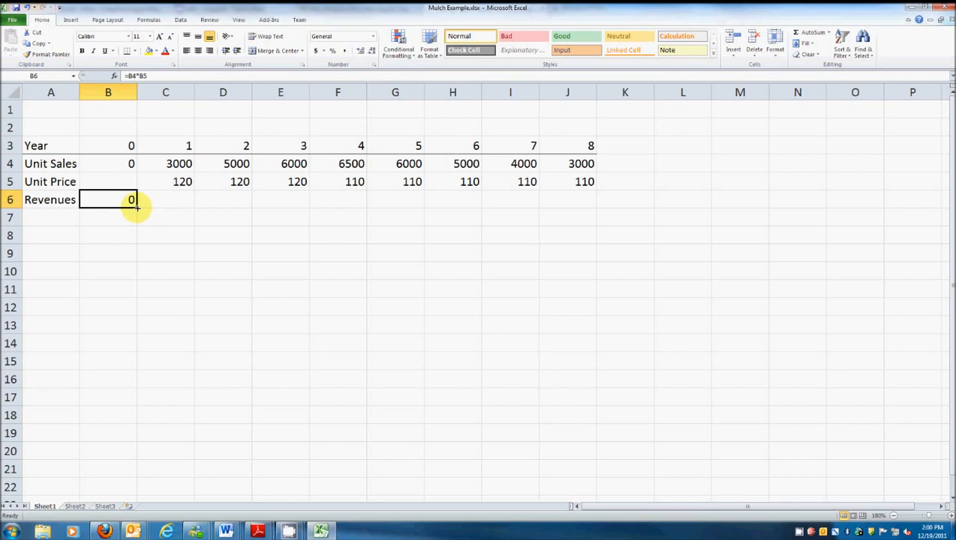
drag(136, 207, 587, 214)
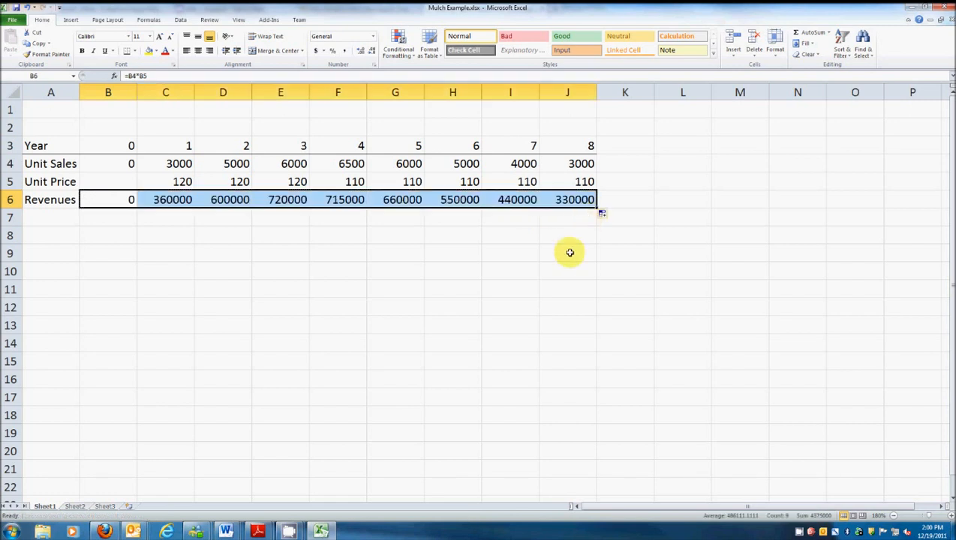
Check the filled revenue formulas for years 7 and 8 and the cells that J6 refers to
click(573, 200)
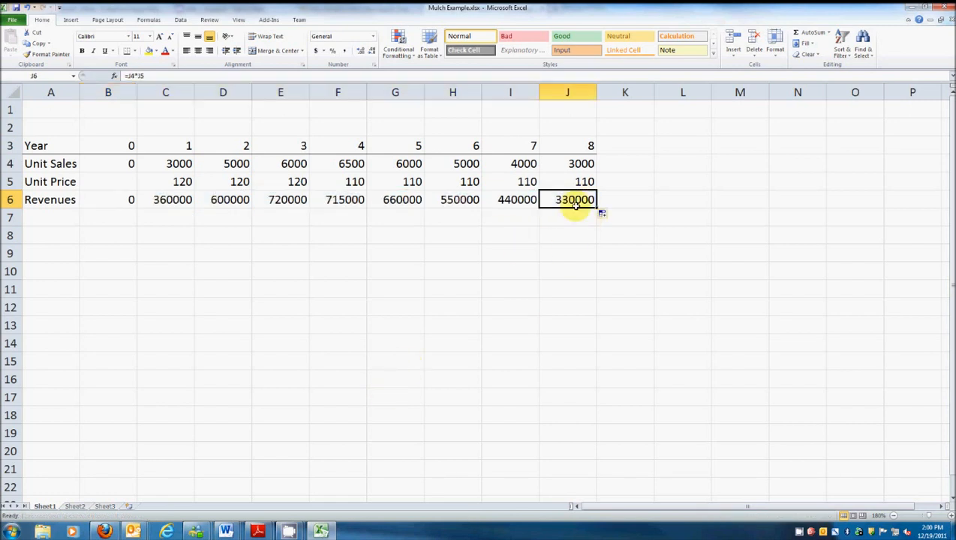
click(525, 199)
click(574, 201)
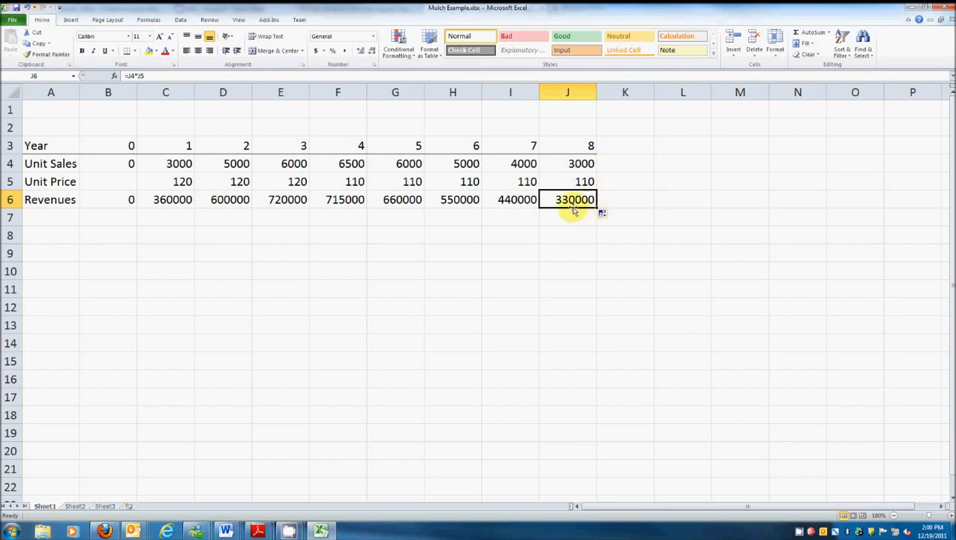
click(156, 76)
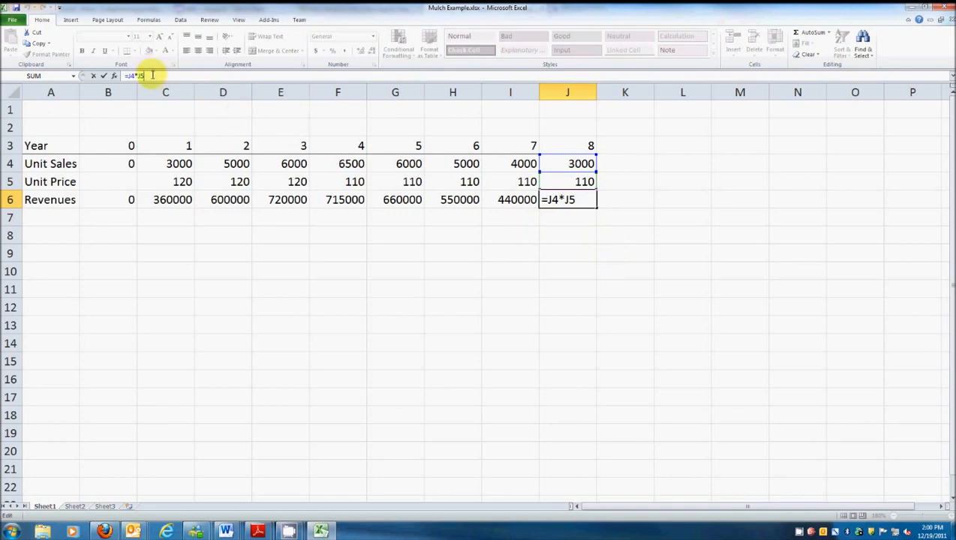
key(ctrl+Return)
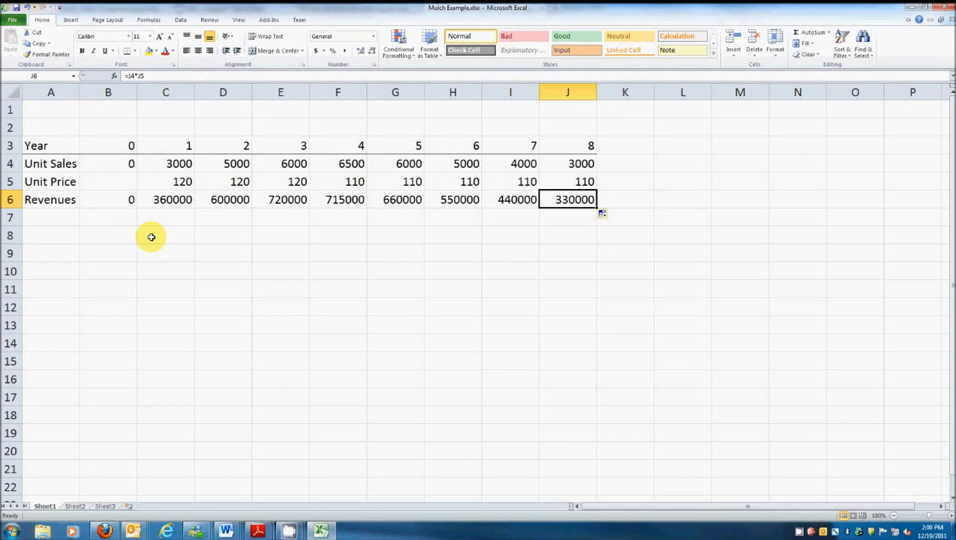
Copy the Year header row A3:J3 and paste it starting at A10
key(Down)
key(Down)
key(Down)
drag(64, 146, 554, 143)
right_click(555, 143)
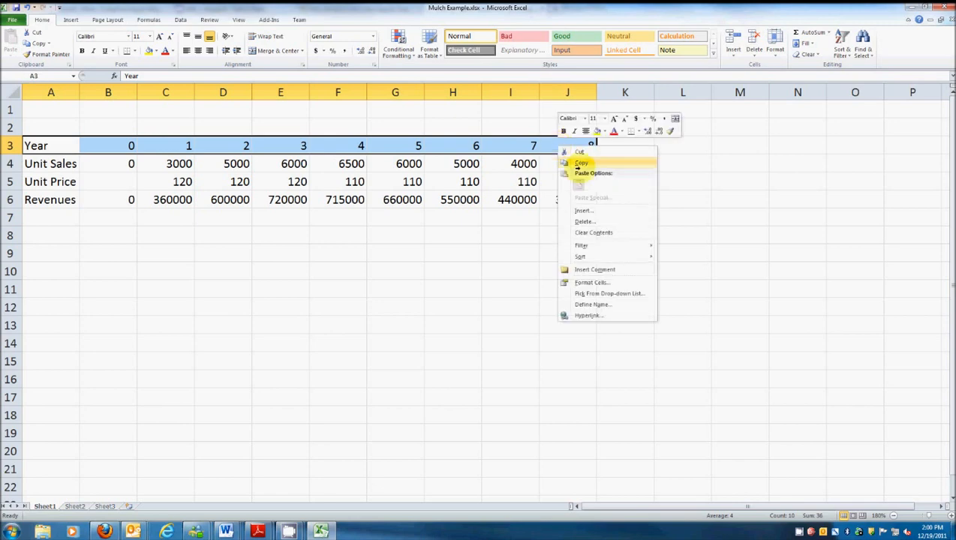
click(581, 163)
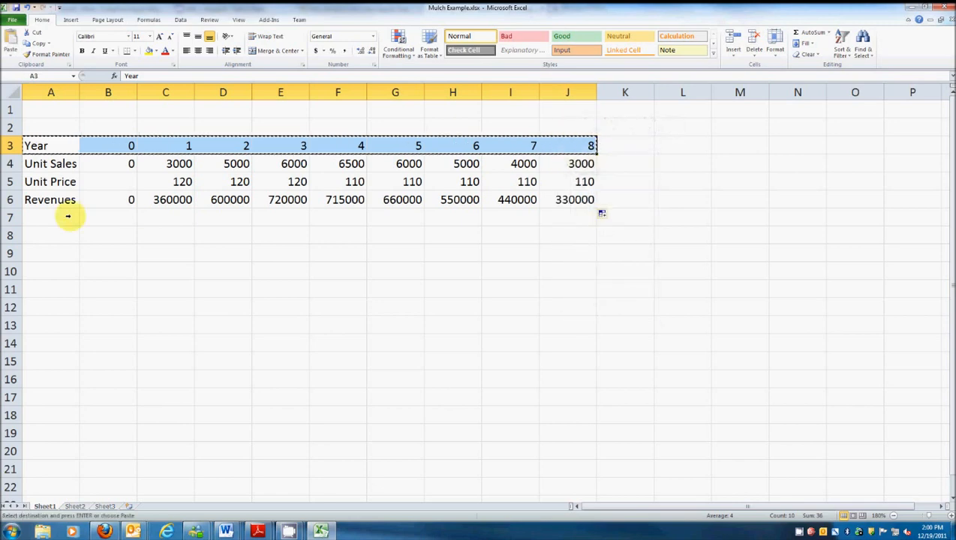
right_click(37, 270)
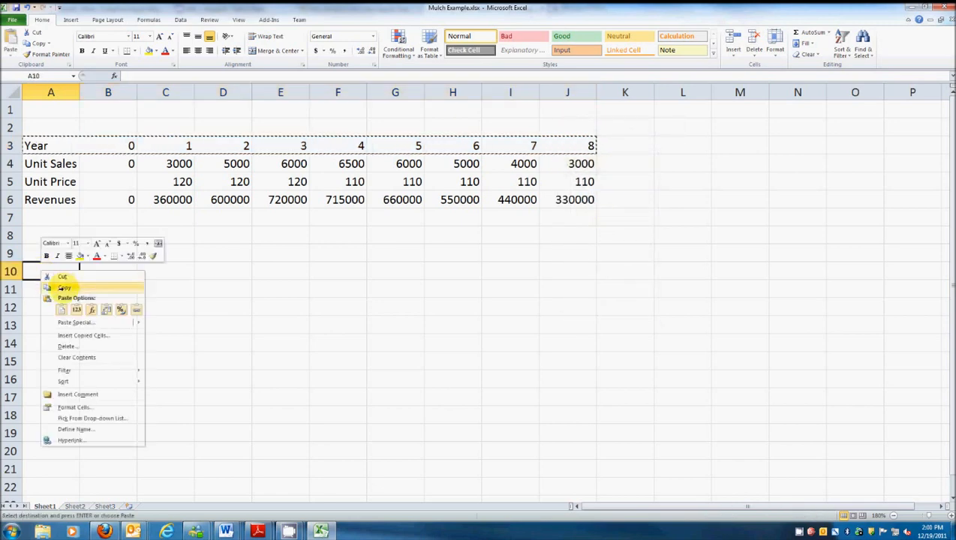
click(60, 310)
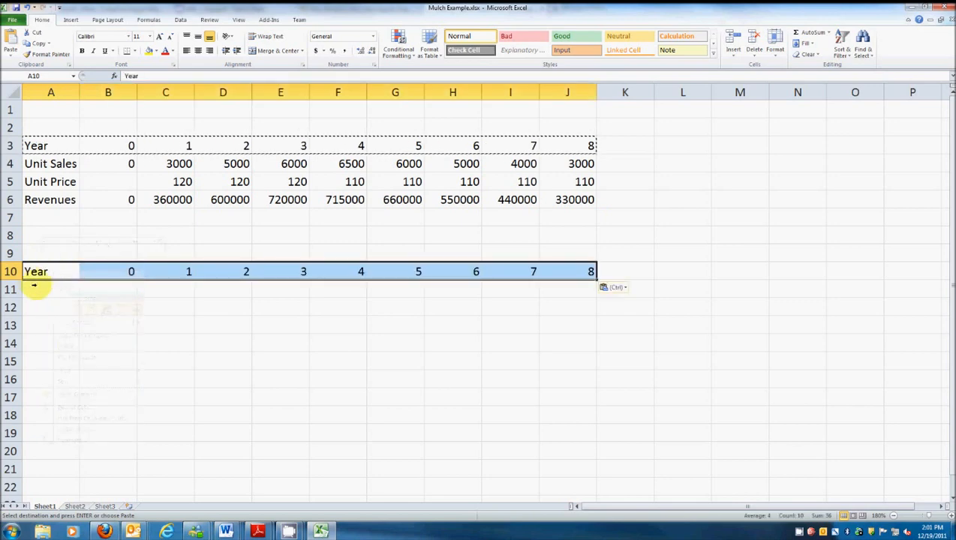
Label cell A11 "NWC" and enter 20000 as the year 0 value in B11
click(36, 285)
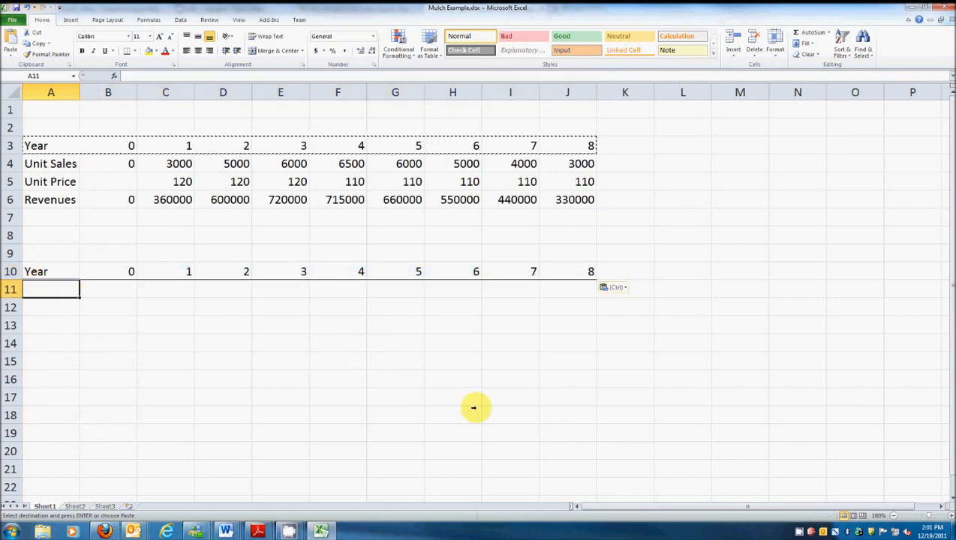
text(N)
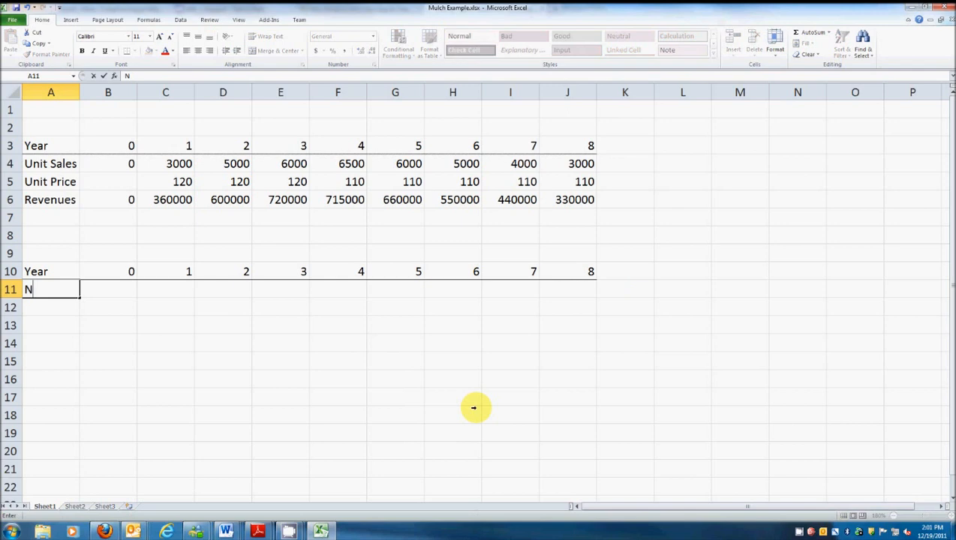
text(WC)
key(Tab)
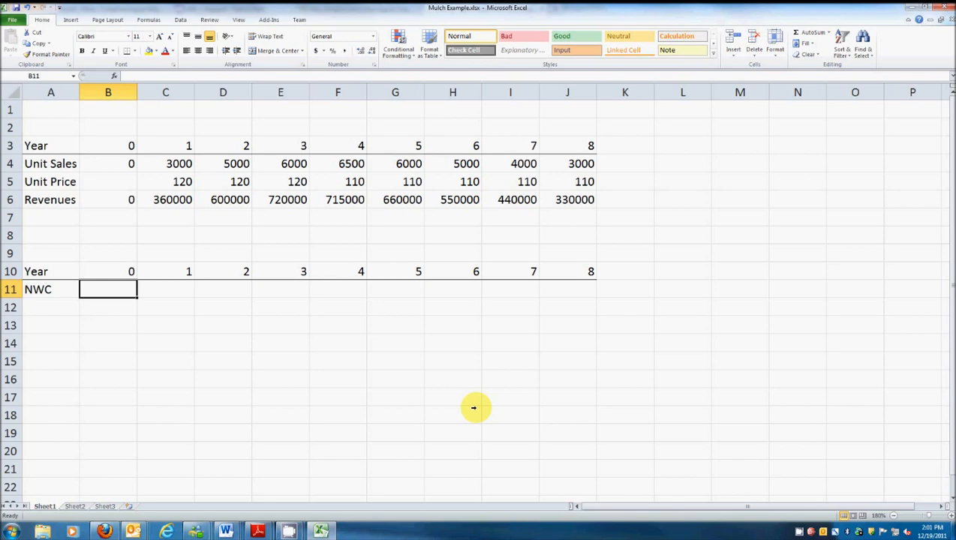
text(20000)
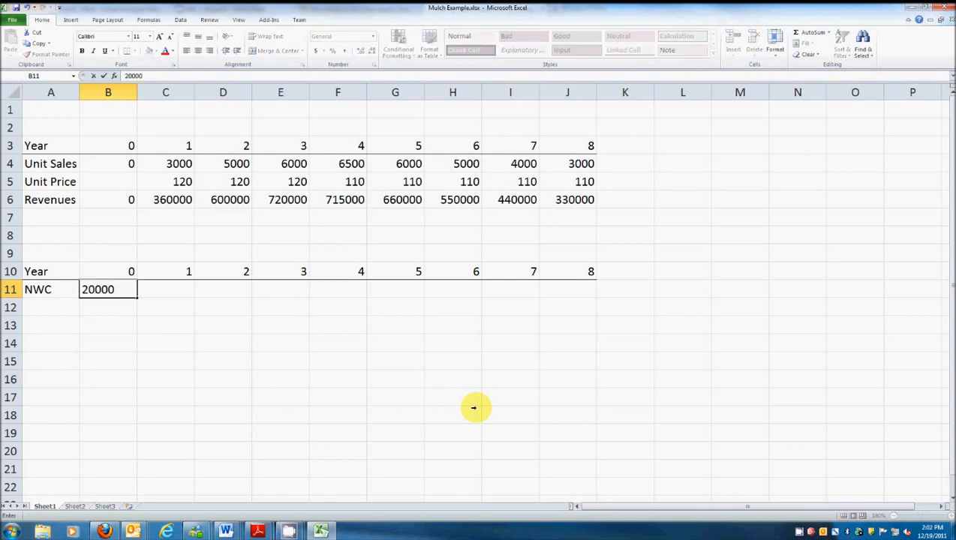
key(Tab)
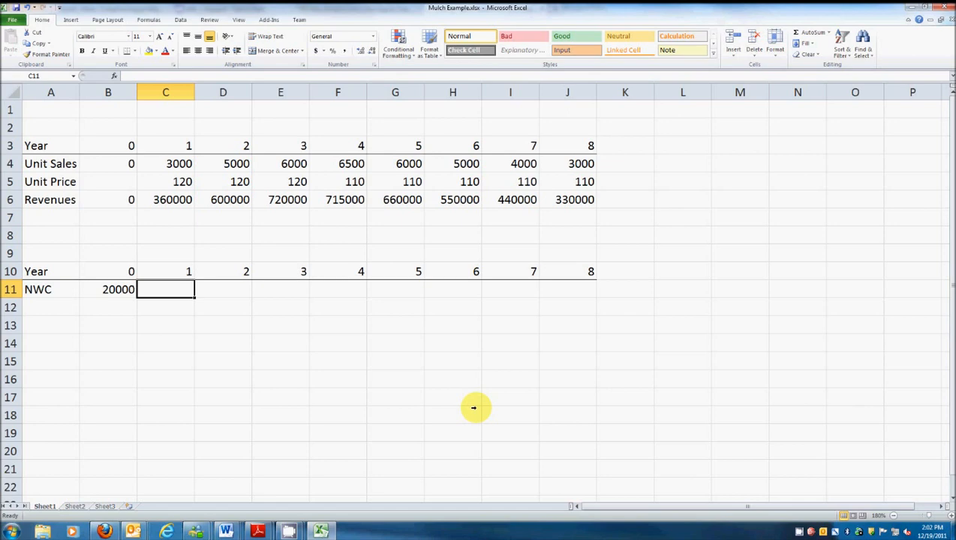
Calculate year 1 NWC in C11 as 15% of year 1 revenues with the formula =0.15*C6
text(=)
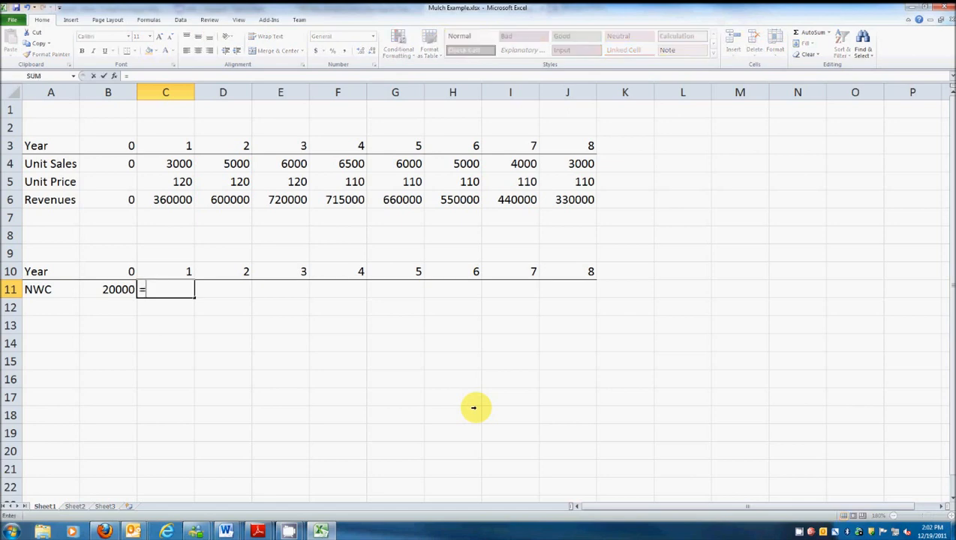
text(0.15*)
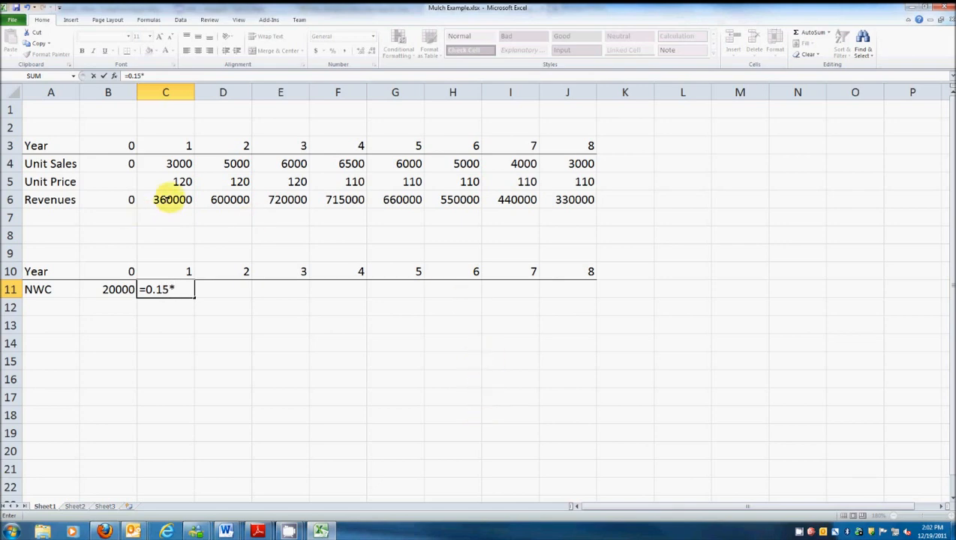
click(169, 200)
key(Return)
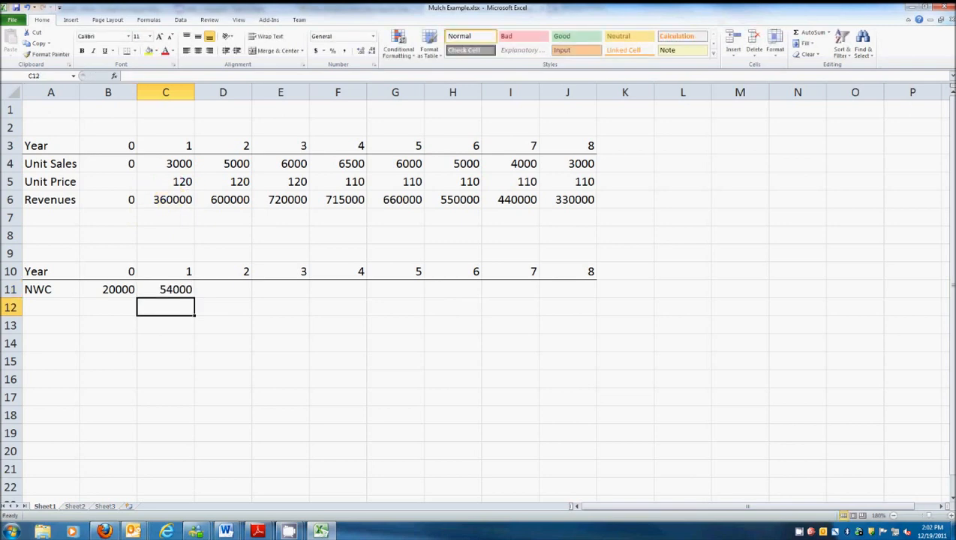
Fill the NWC formula from C11 across to J11 for years 2 to 8
click(160, 293)
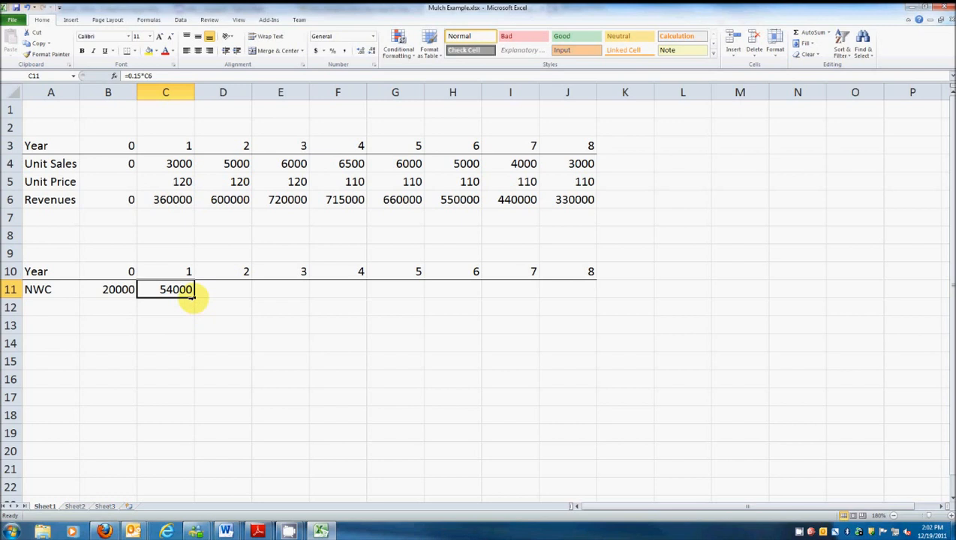
drag(193, 297, 589, 291)
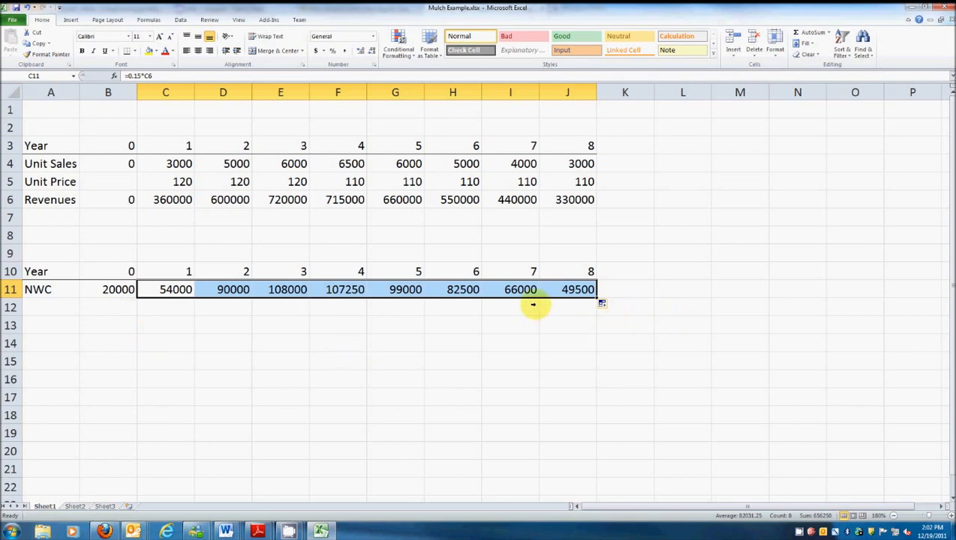
click(568, 308)
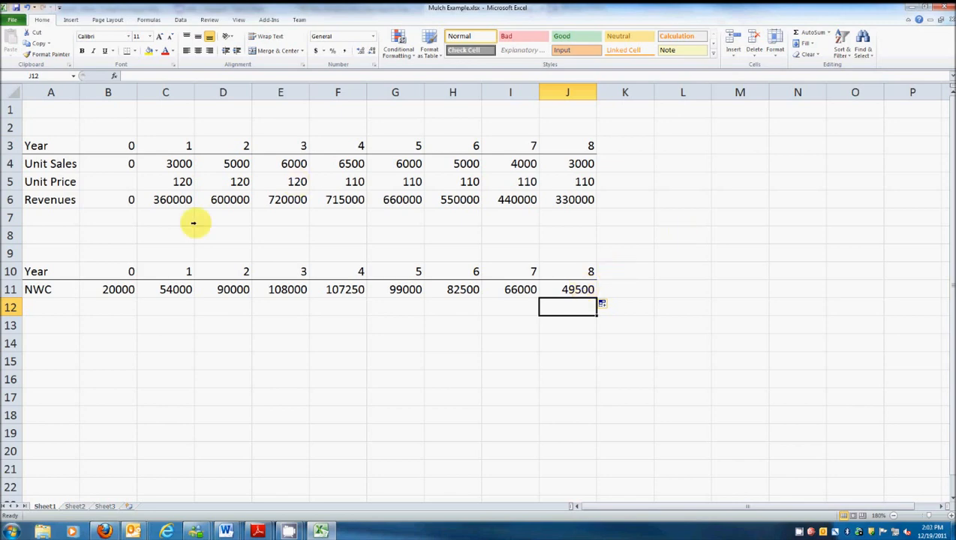
Label cell A12 "ΔNWC", inserting the Greek capital delta symbol before the text
click(42, 308)
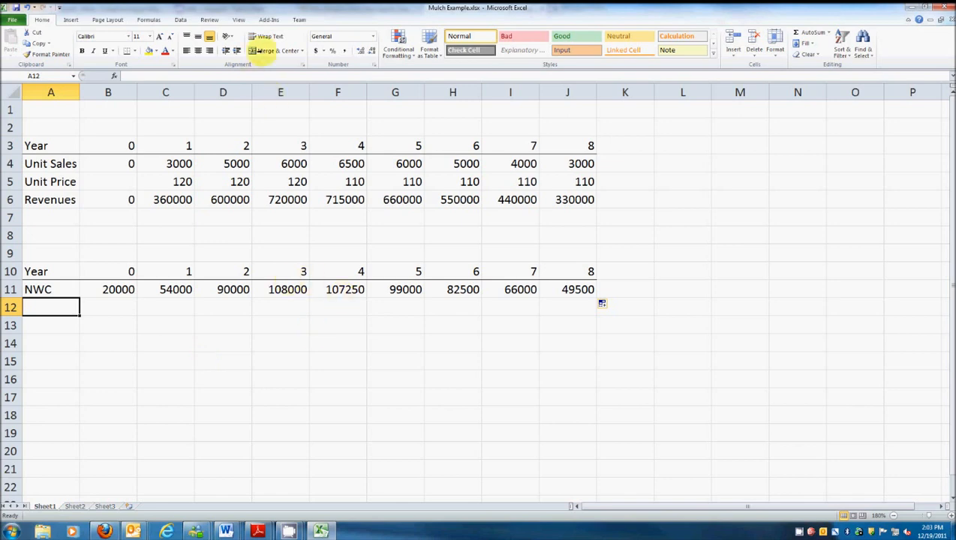
click(69, 19)
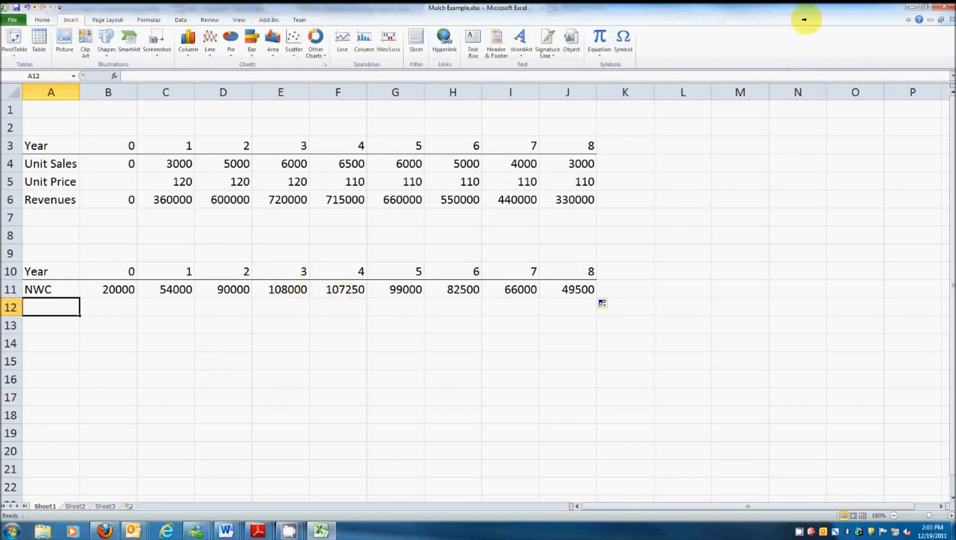
click(622, 38)
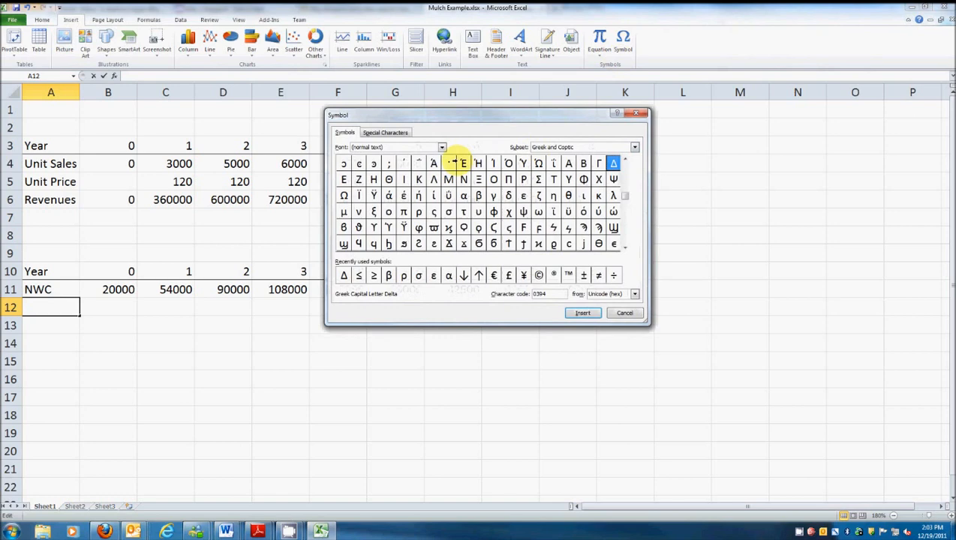
click(343, 276)
click(582, 313)
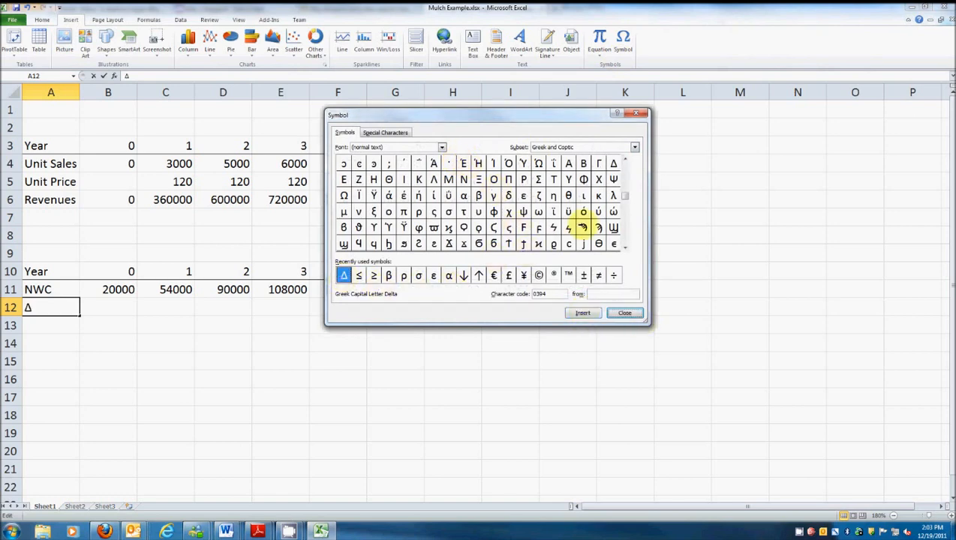
click(634, 313)
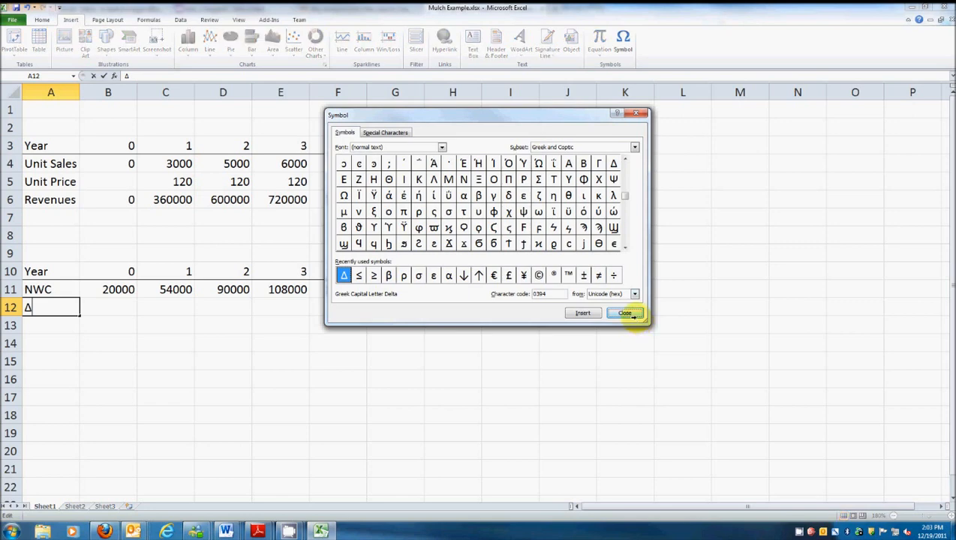
text(NWC)
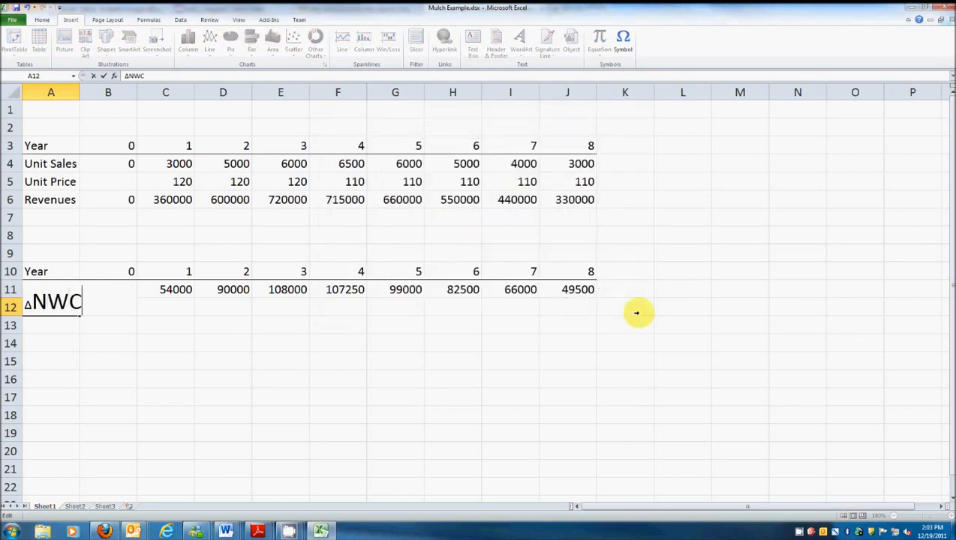
key(Return)
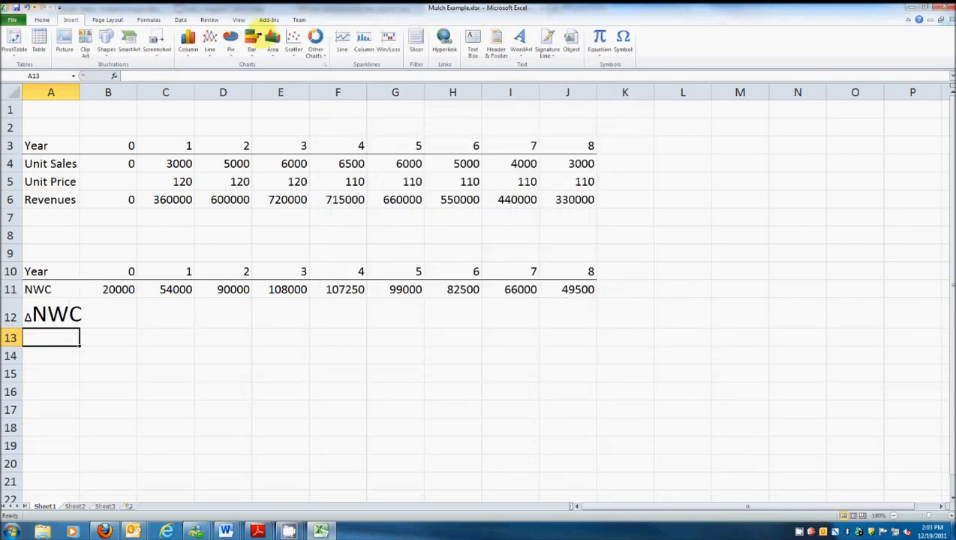
Set the font size of the ΔNWC label in A12 to 11
click(51, 316)
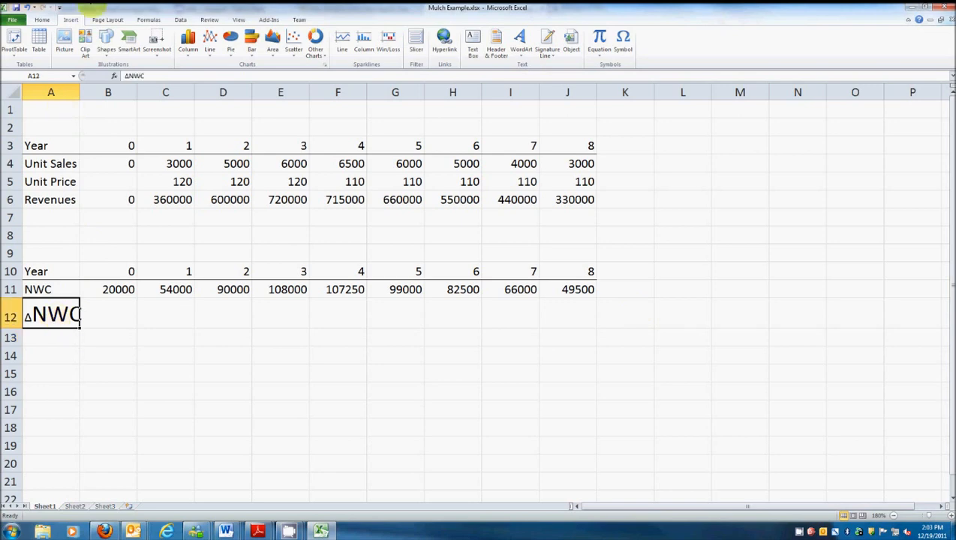
click(42, 20)
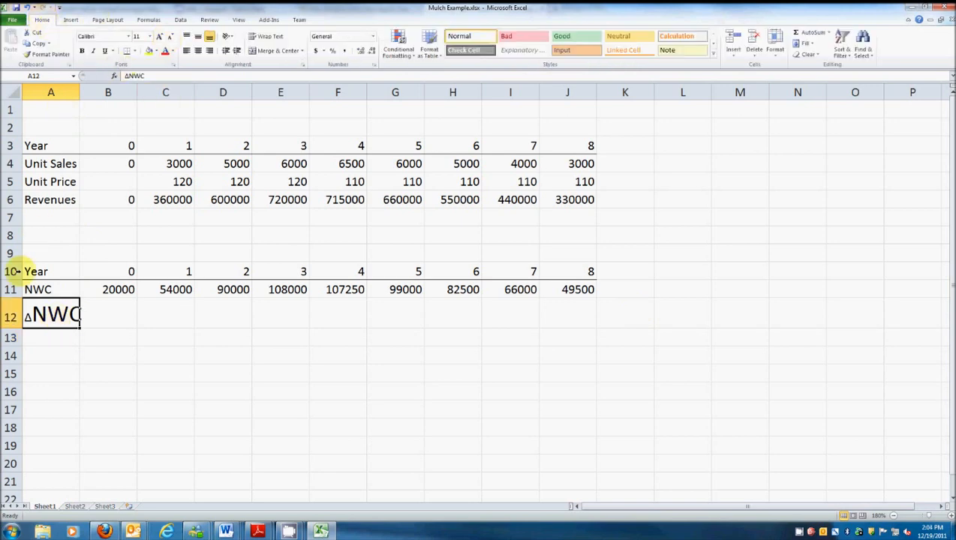
click(150, 36)
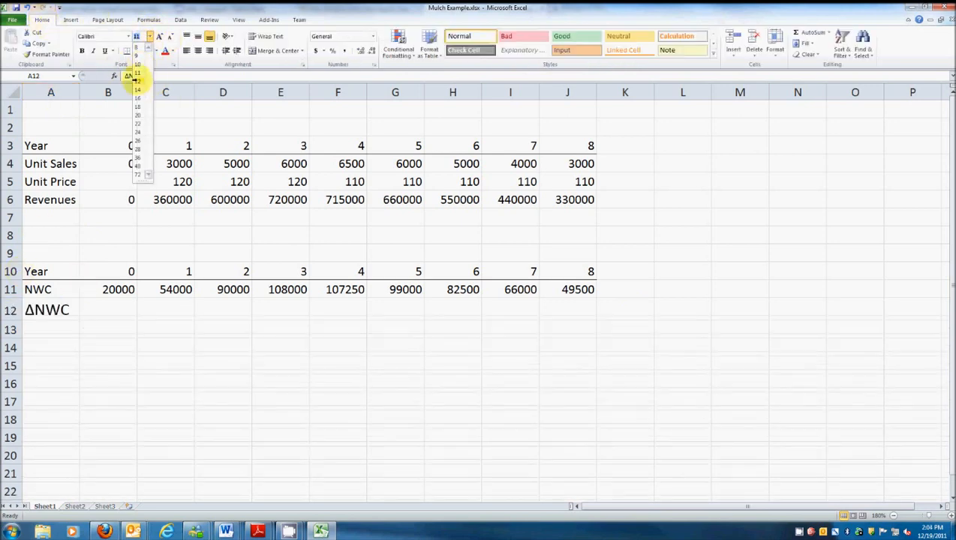
click(140, 72)
Set the year 0 change in NWC in B12 equal to year 0 NWC with the formula =B11
click(122, 308)
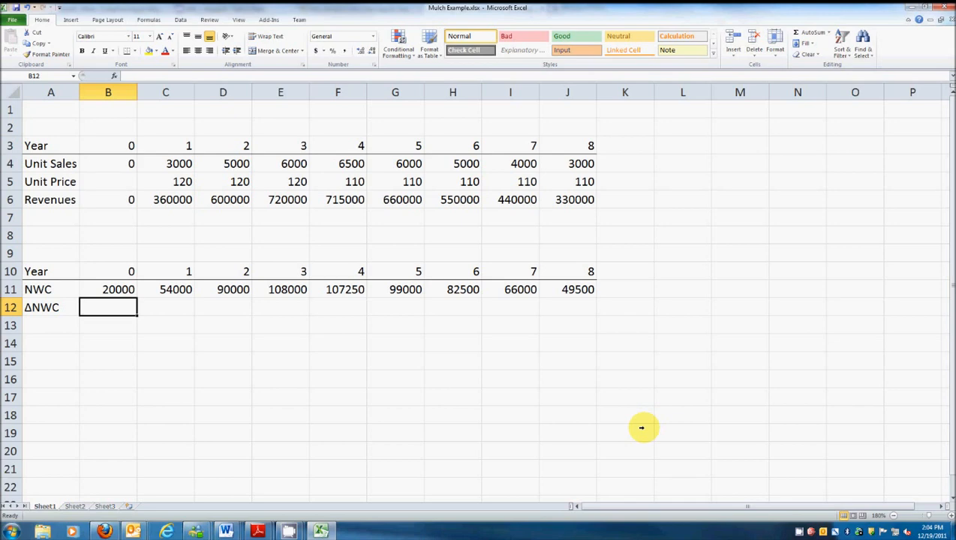
text(=)
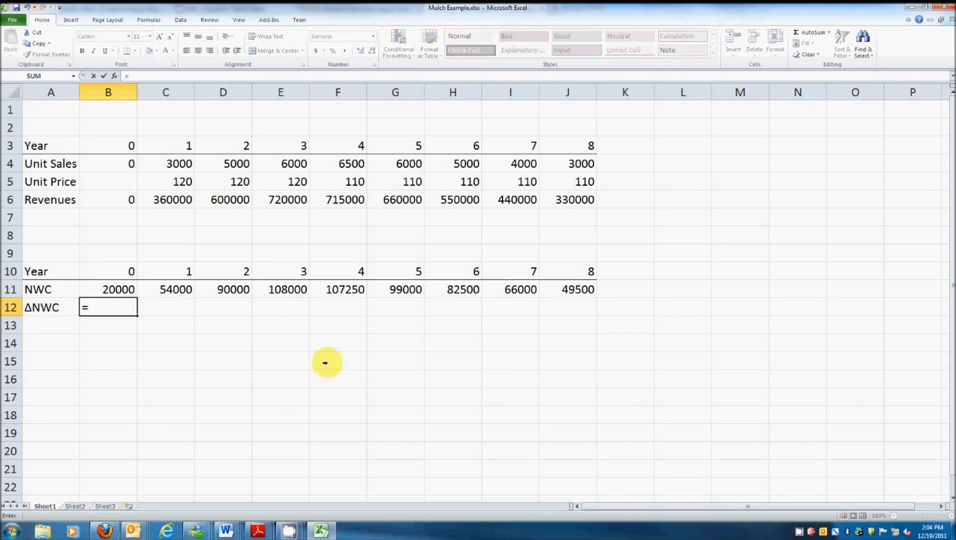
click(120, 288)
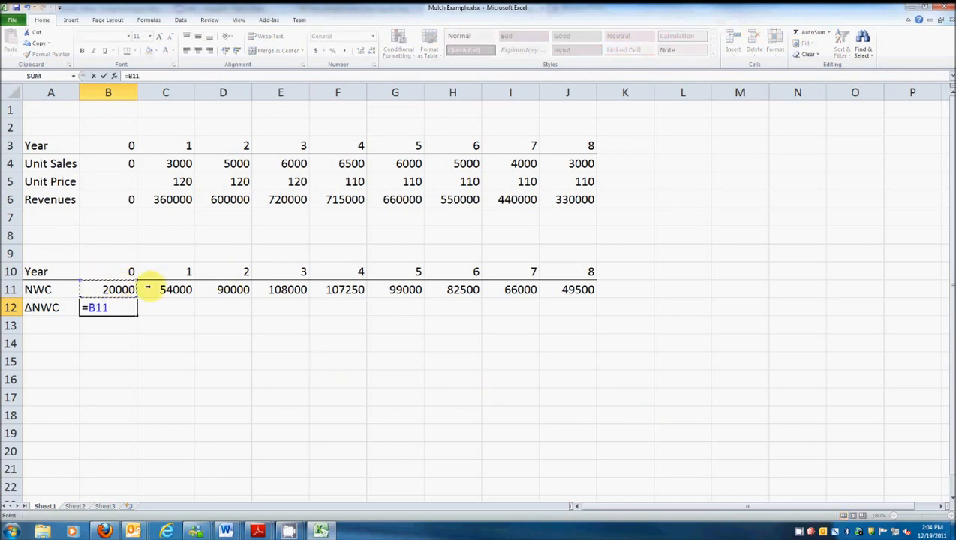
key(Return)
Calculate the year 1 change in NWC in C12 with the formula =C11-B11
key(Up)
key(Right)
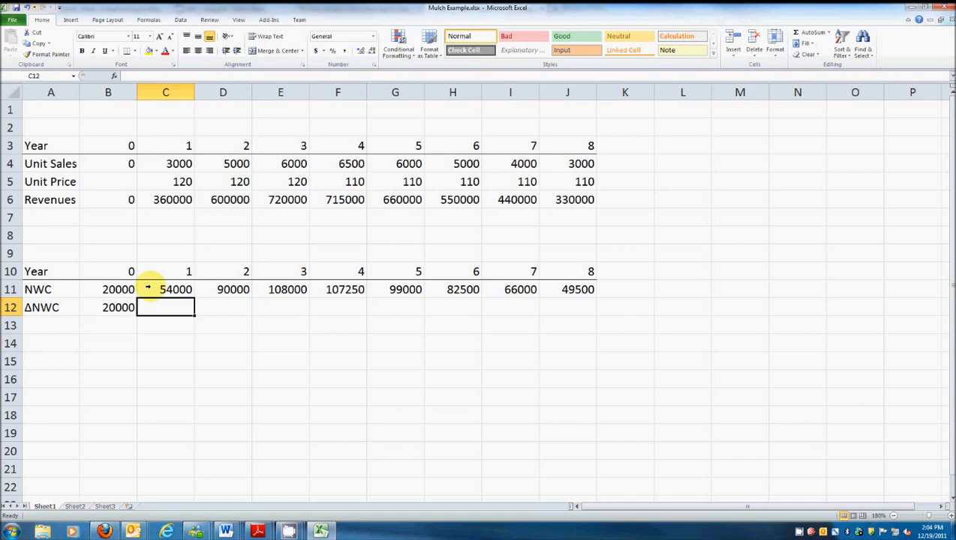
text(=)
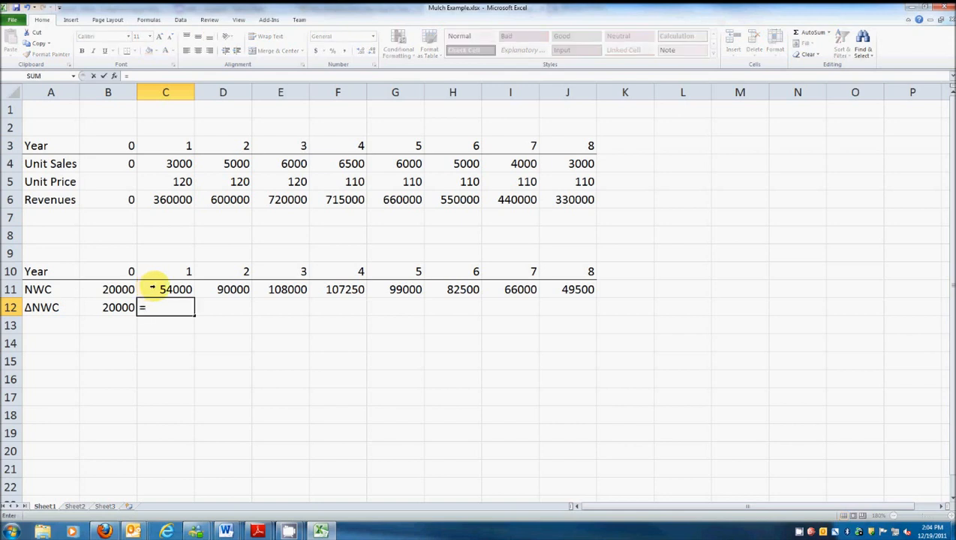
click(184, 288)
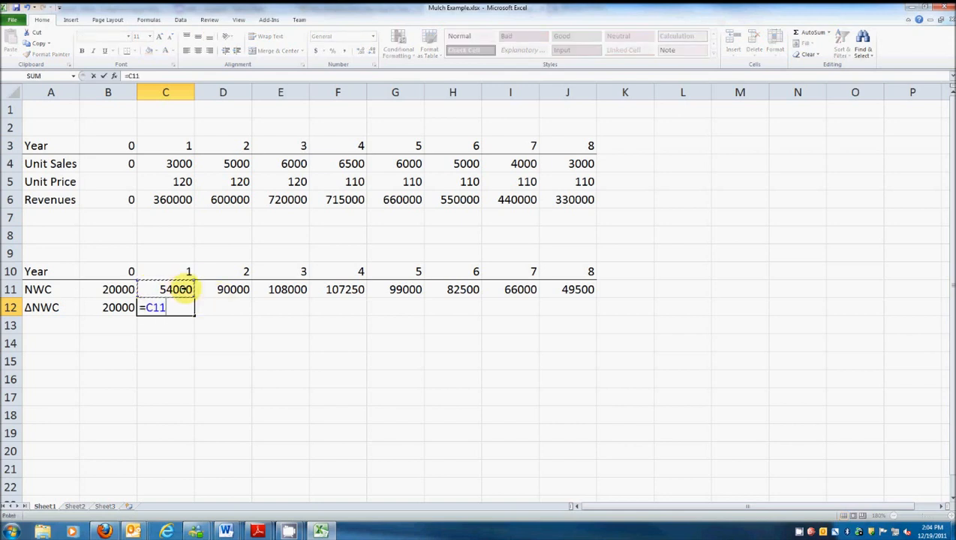
text(-)
click(101, 286)
key(Return)
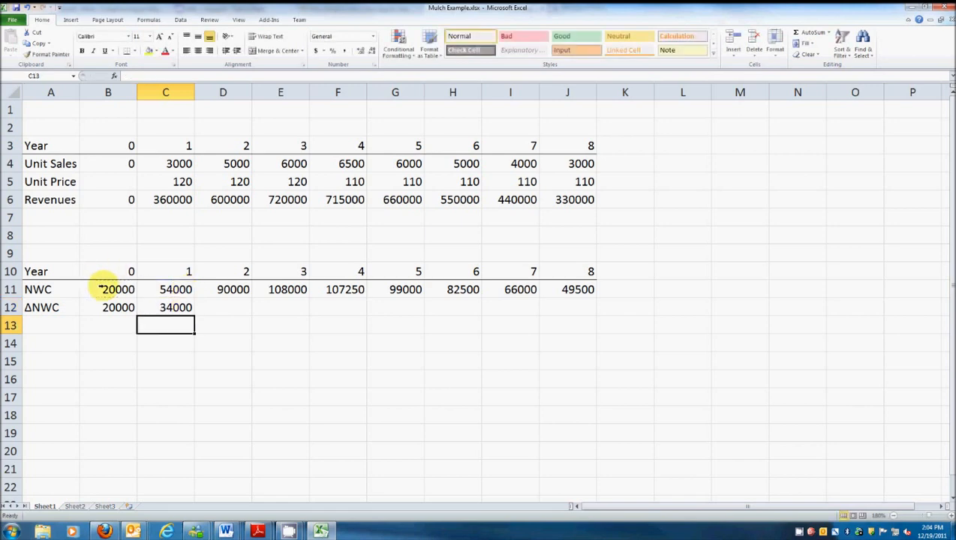
Fill the ΔNWC formula from C12 across to J12 for years 2 to 8
click(181, 306)
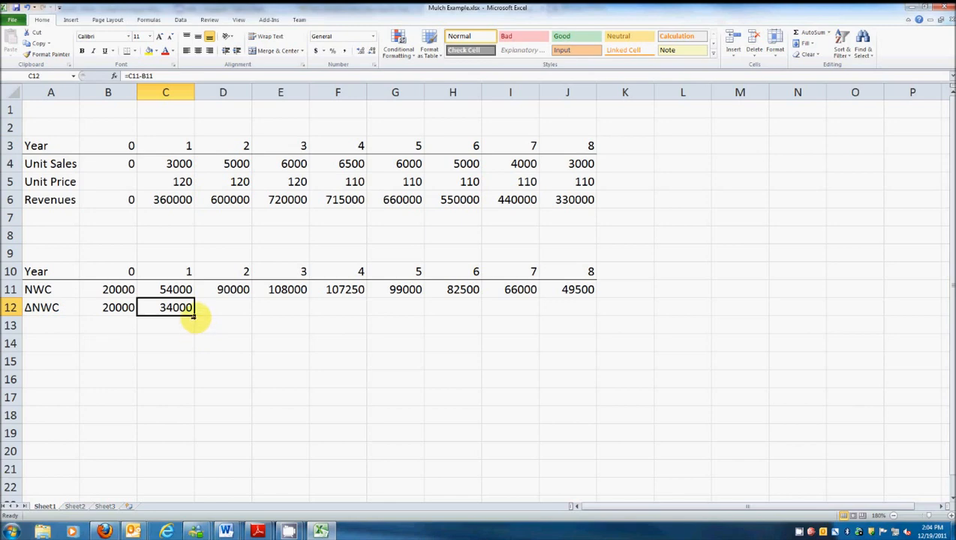
drag(196, 315, 597, 310)
click(269, 349)
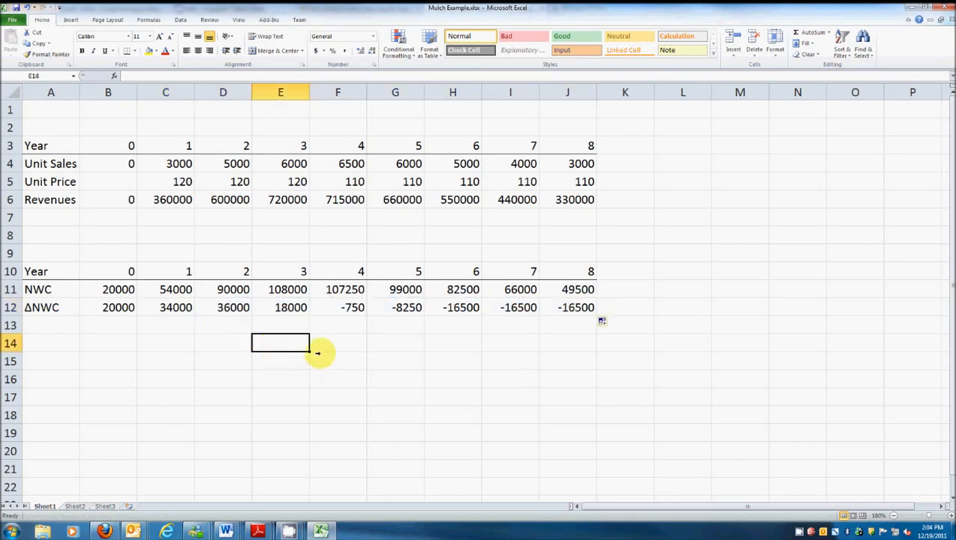
click(103, 309)
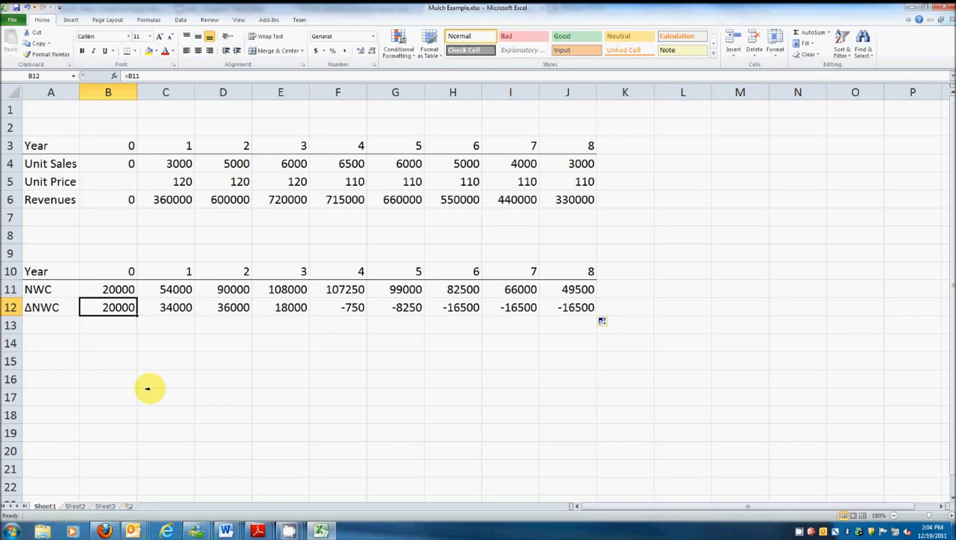
Label A13 as ΔNWCCF by copying the ΔNWC label from A12 and appending CF
click(69, 325)
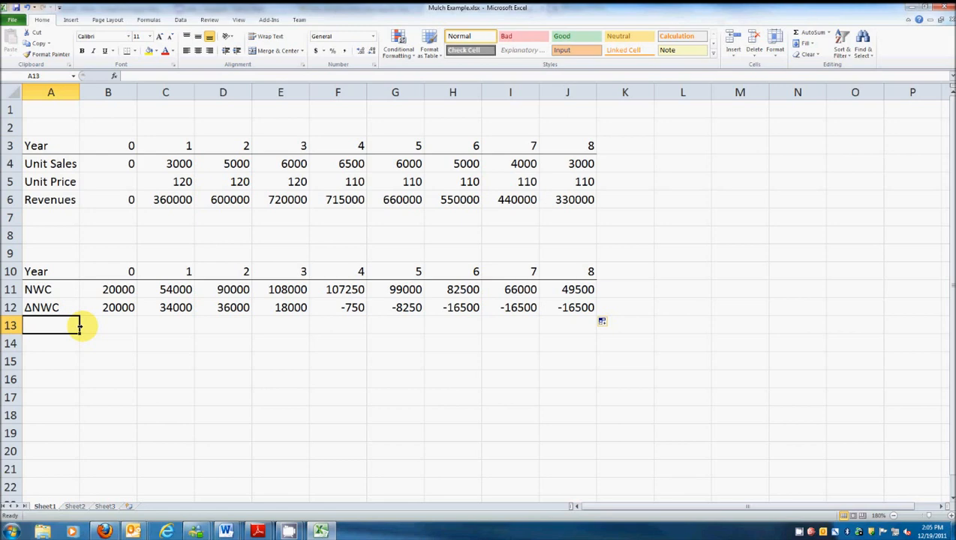
click(47, 306)
key(ctrl+c)
click(47, 325)
key(ctrl+v)
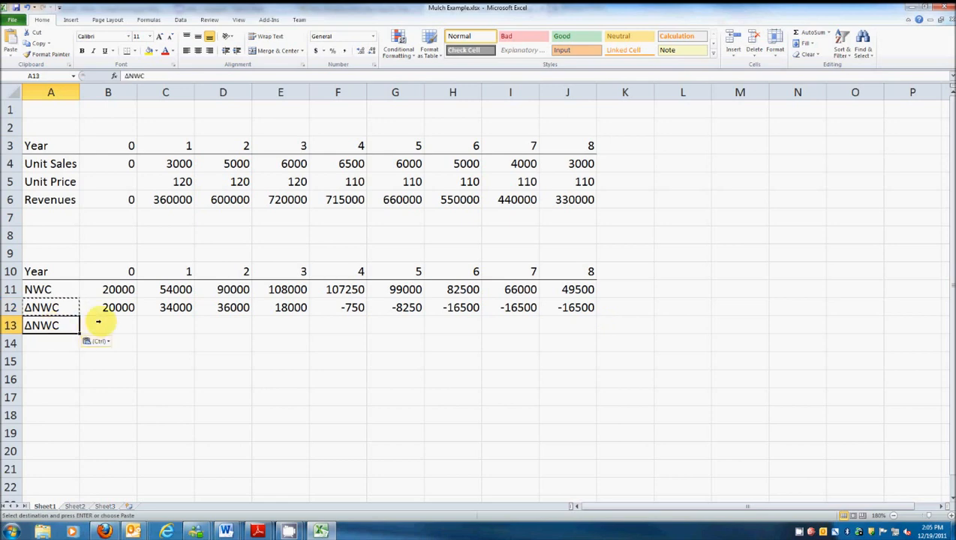
click(154, 76)
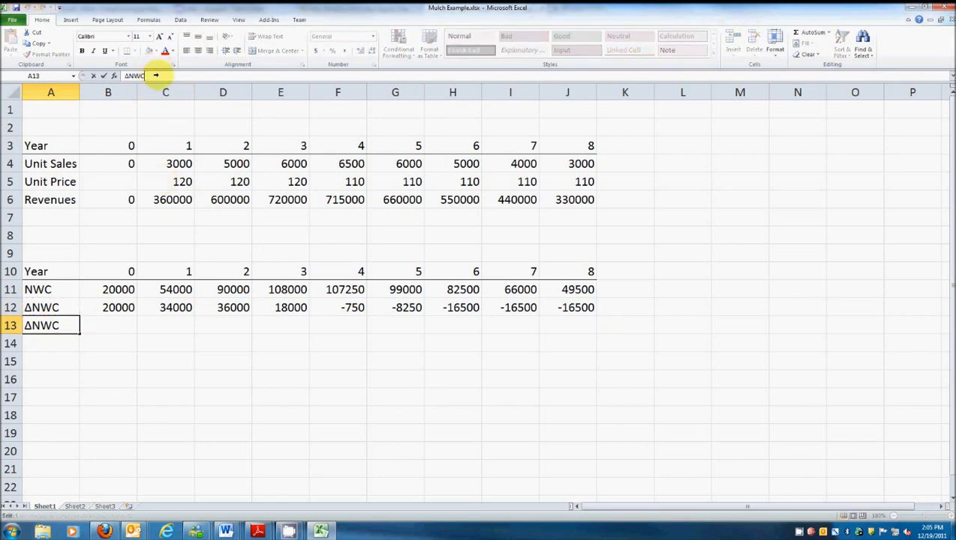
text(CF)
key(Return)
key(Up)
key(Right)
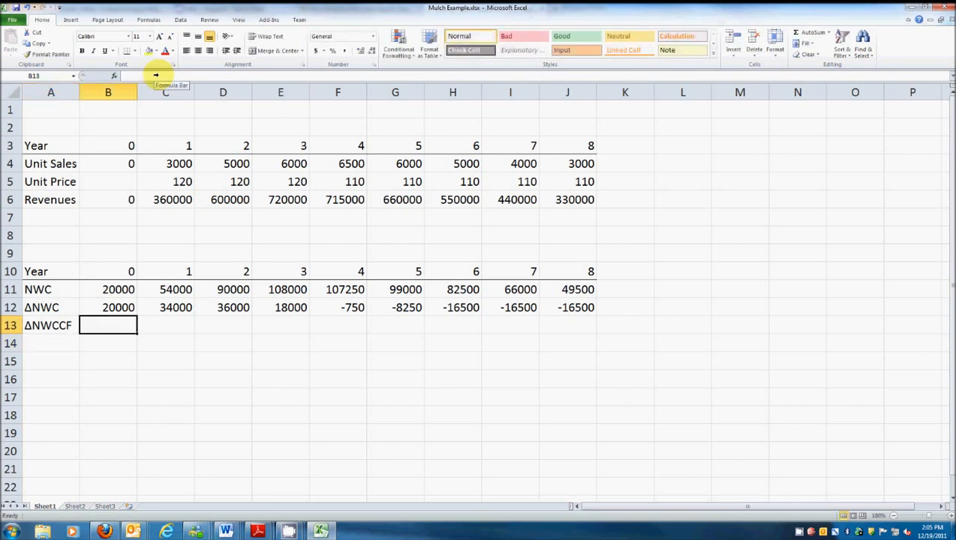
Calculate the year 0 ΔNWCCF in B13 with the formula =-B12 and fill it across to J13 for years 1 to 8
text(=)
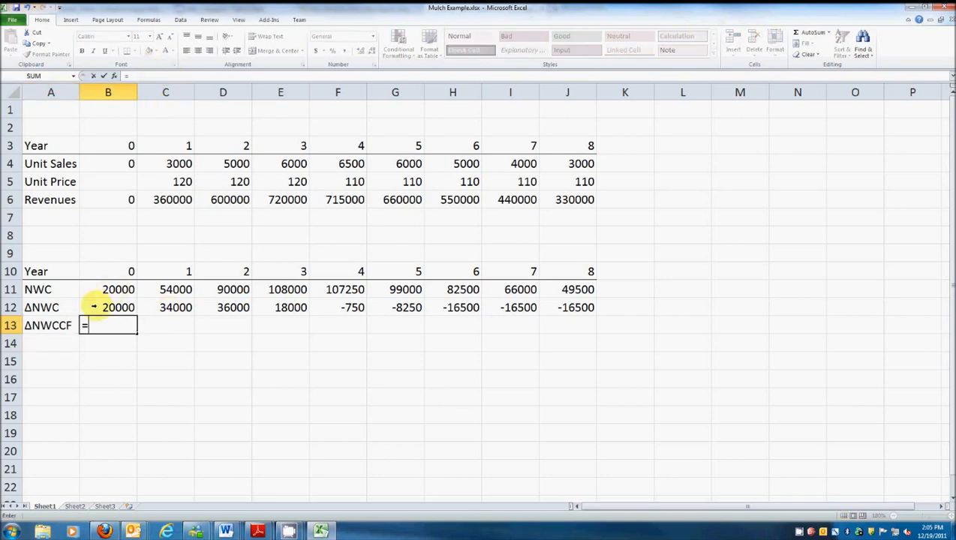
text(-)
click(126, 304)
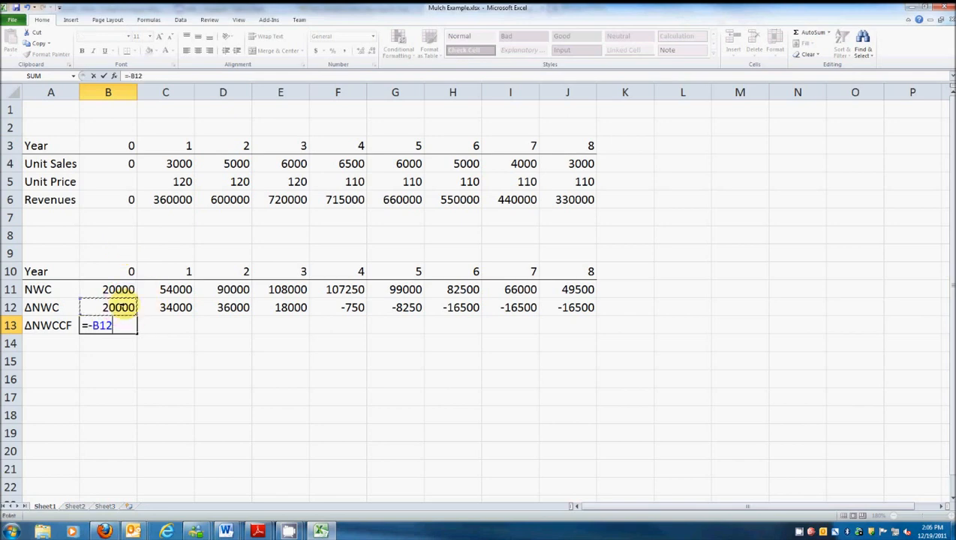
key(Return)
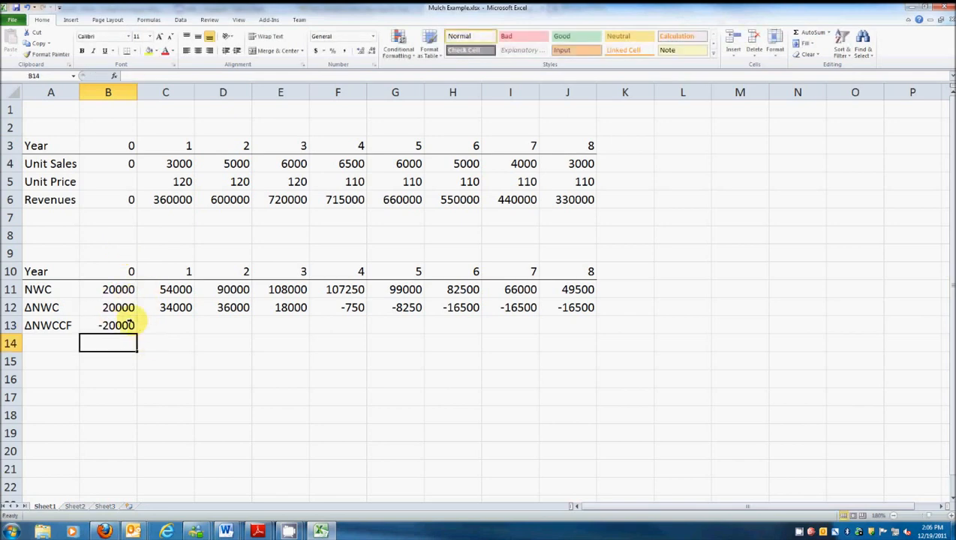
click(132, 325)
drag(134, 333, 578, 340)
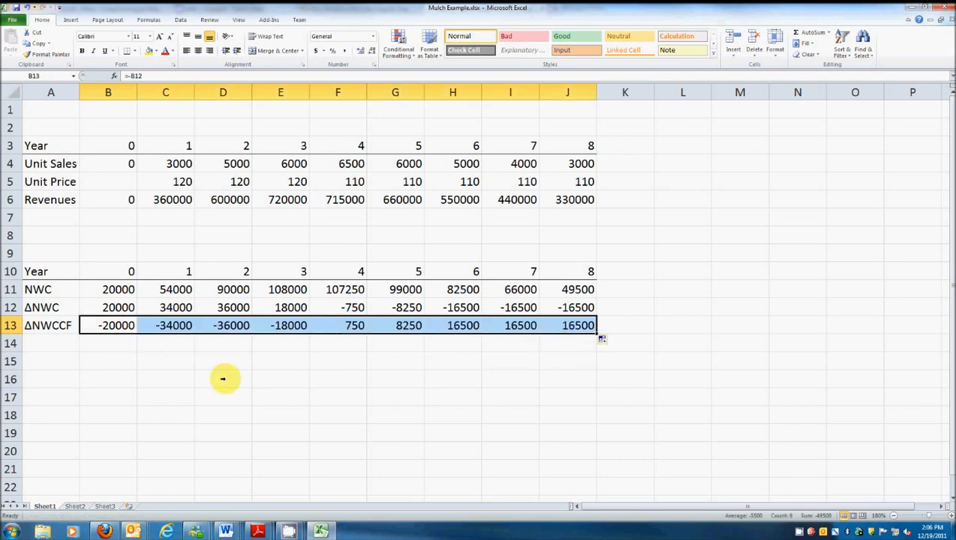
click(122, 306)
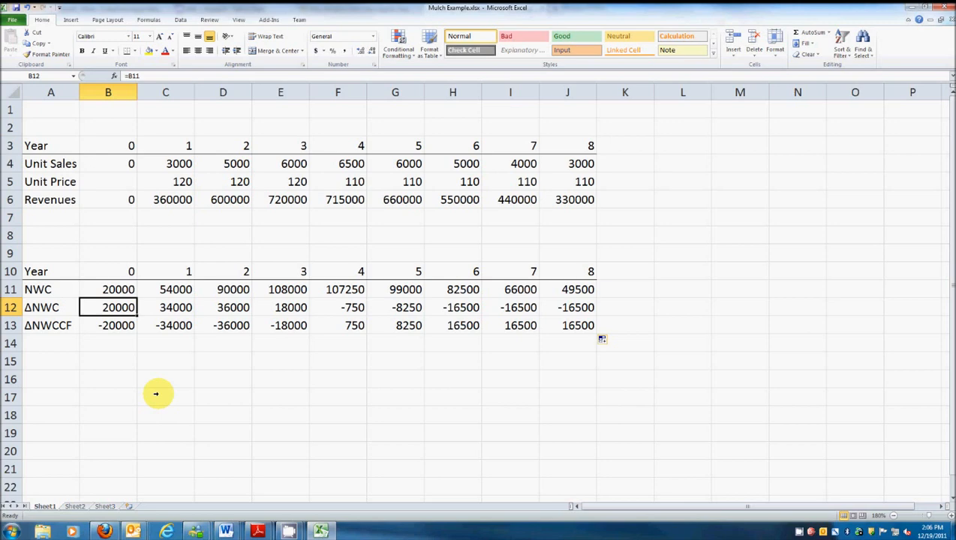
Extend the year 8 ΔNWCCF formula in J13 to =-J12-J11
click(581, 328)
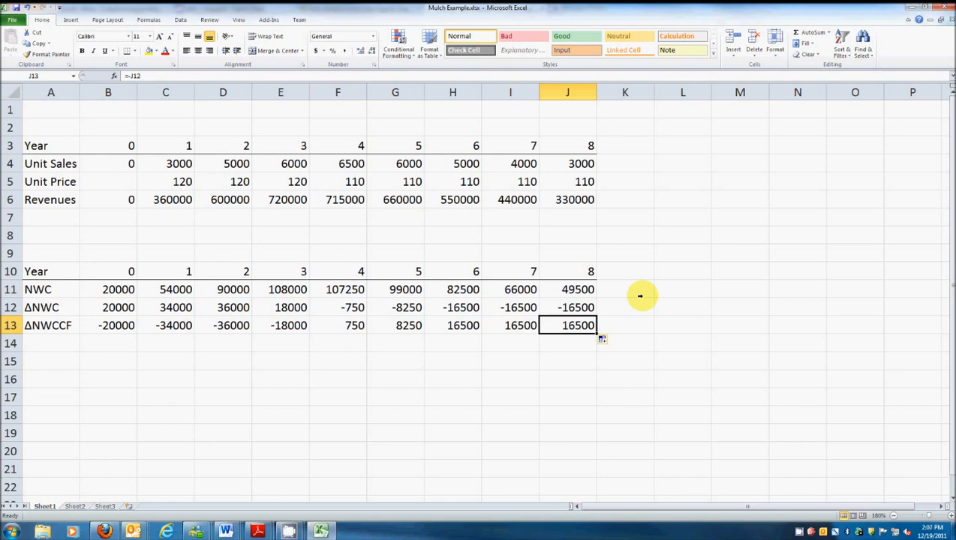
click(164, 76)
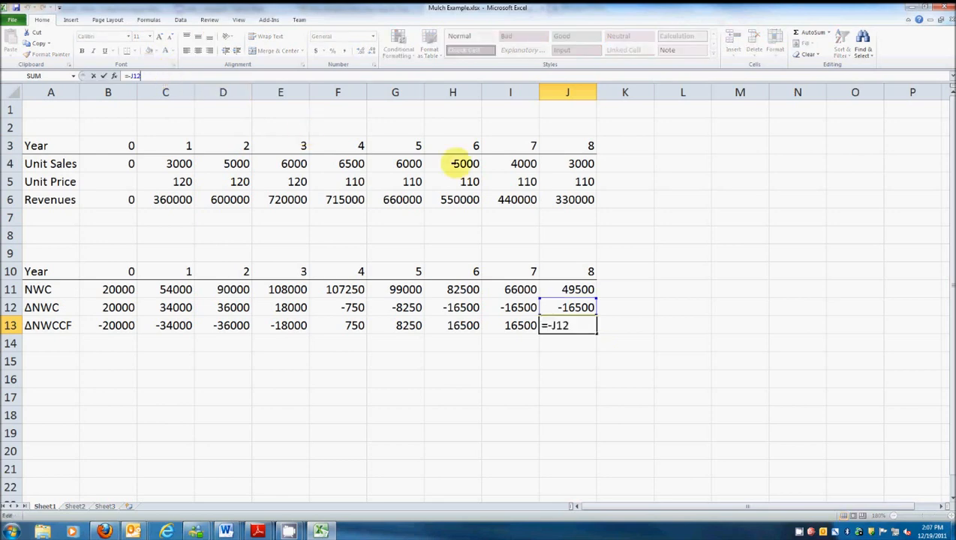
text(-)
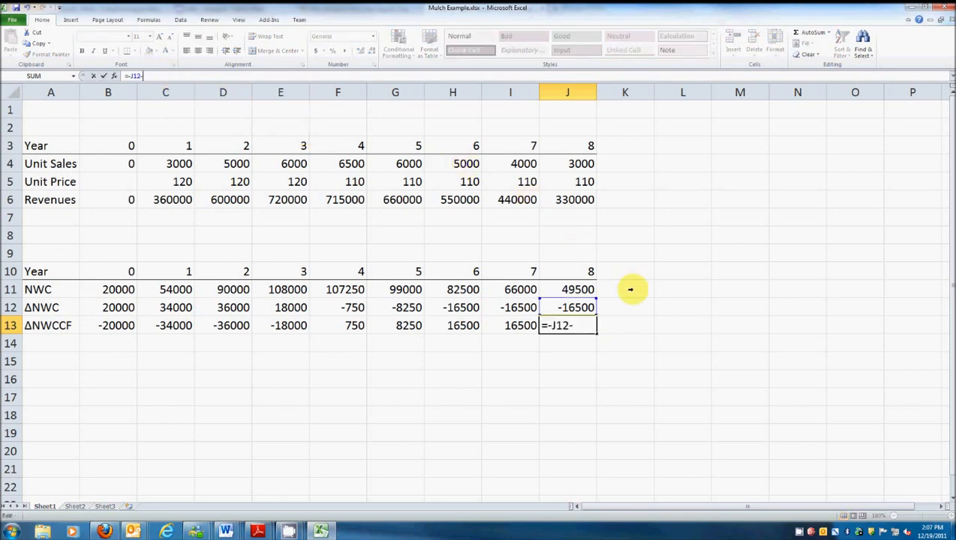
click(572, 289)
key(Return)
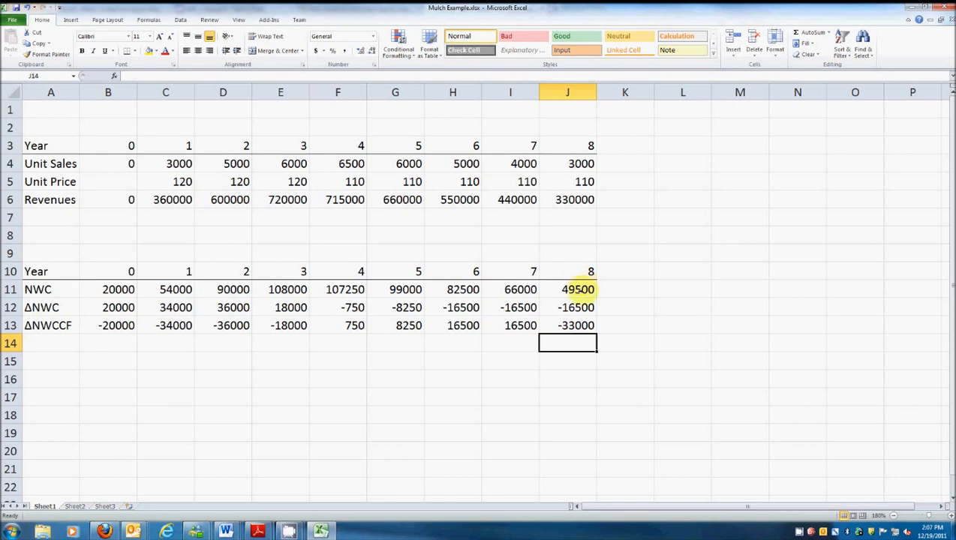
Correct the year 8 ΔNWCCF formula in J13 to =-J12+J11 and check the NWC cells behind it
click(561, 324)
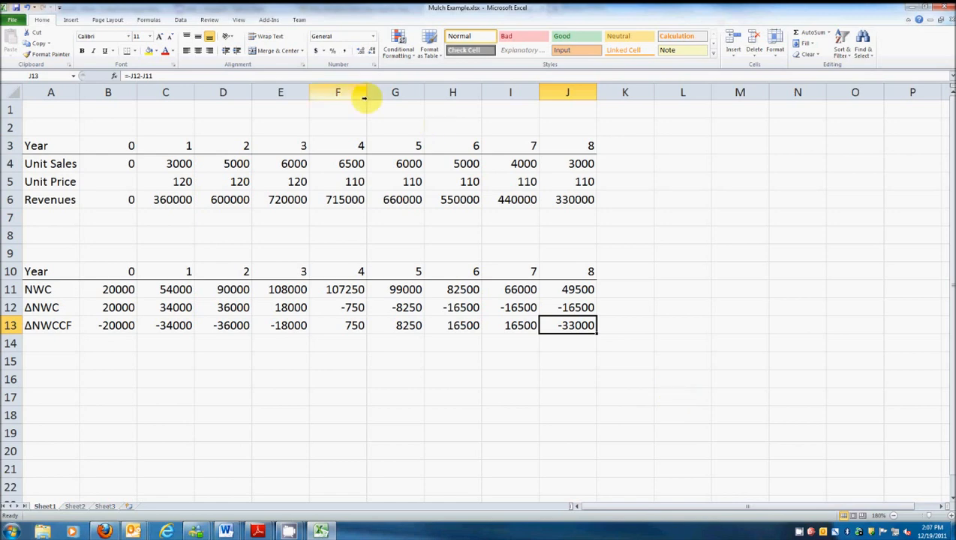
click(139, 76)
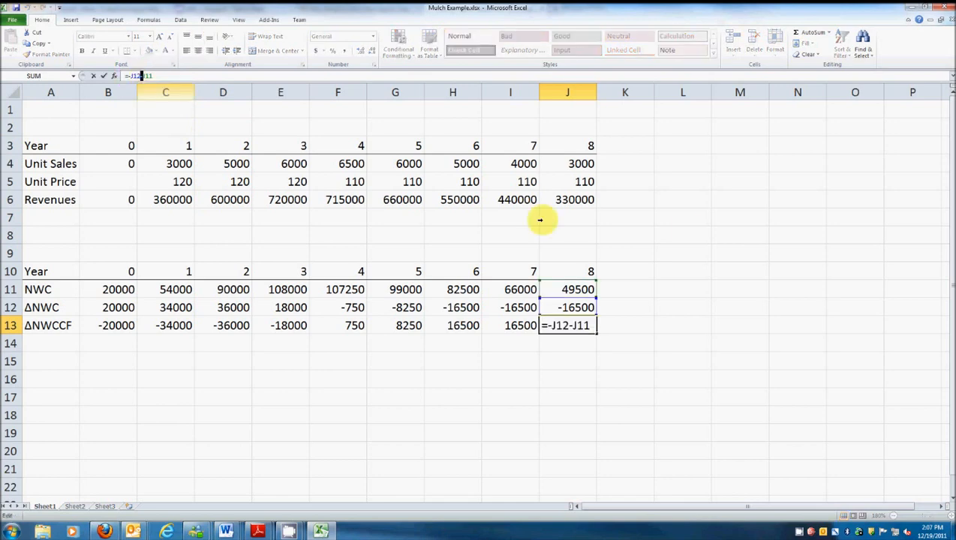
key(Delete)
text(+)
key(Return)
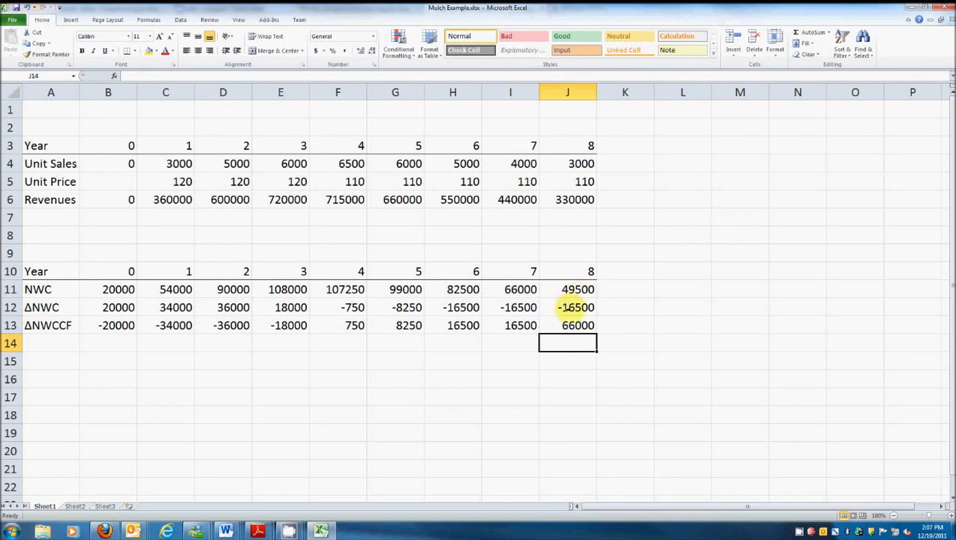
click(574, 308)
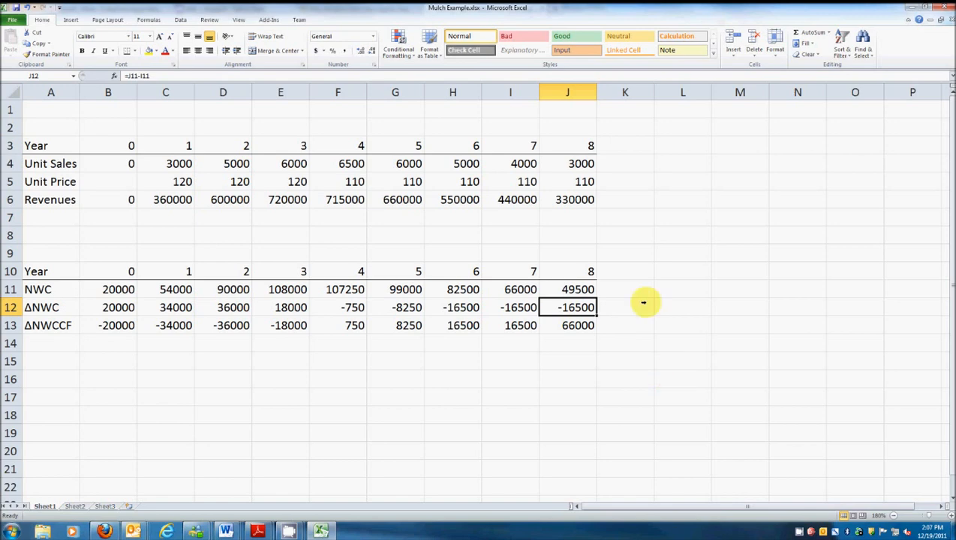
click(568, 288)
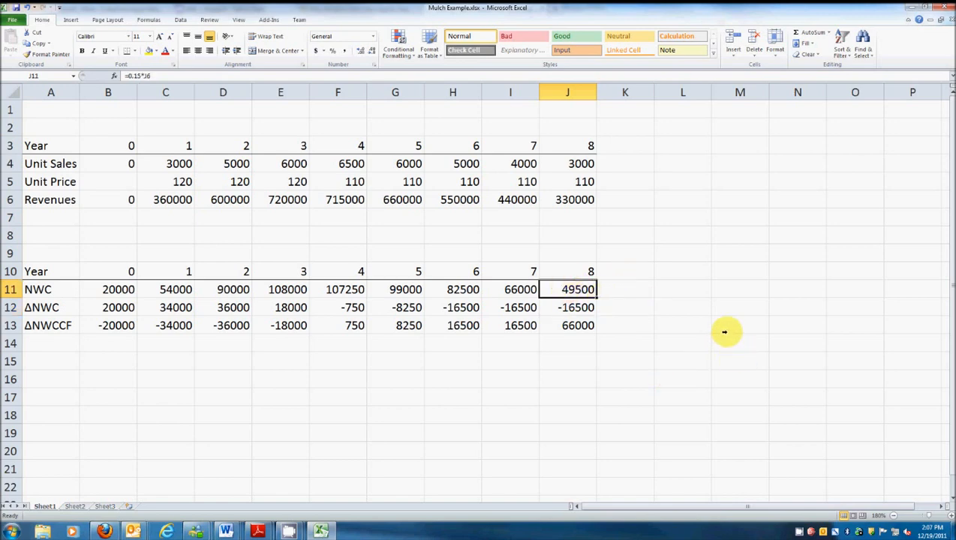
click(575, 328)
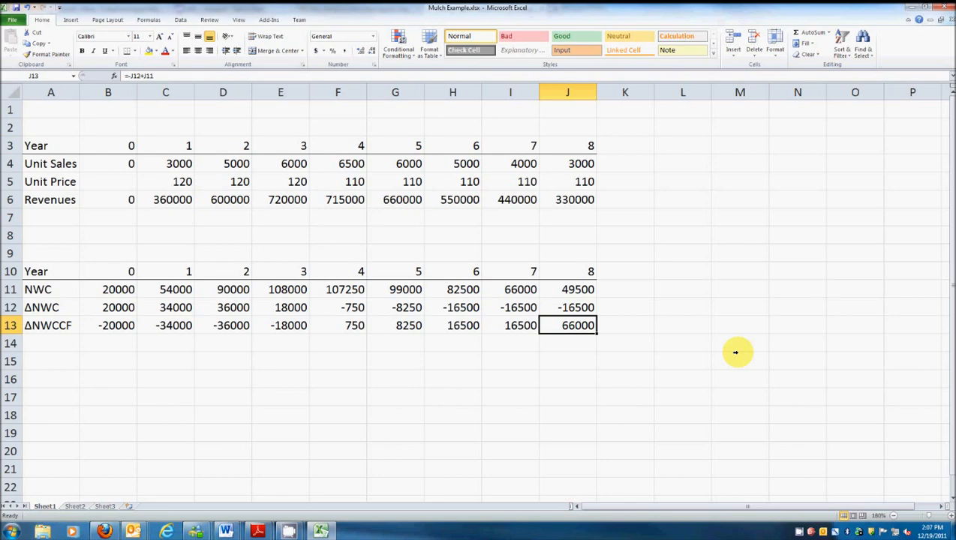
click(522, 290)
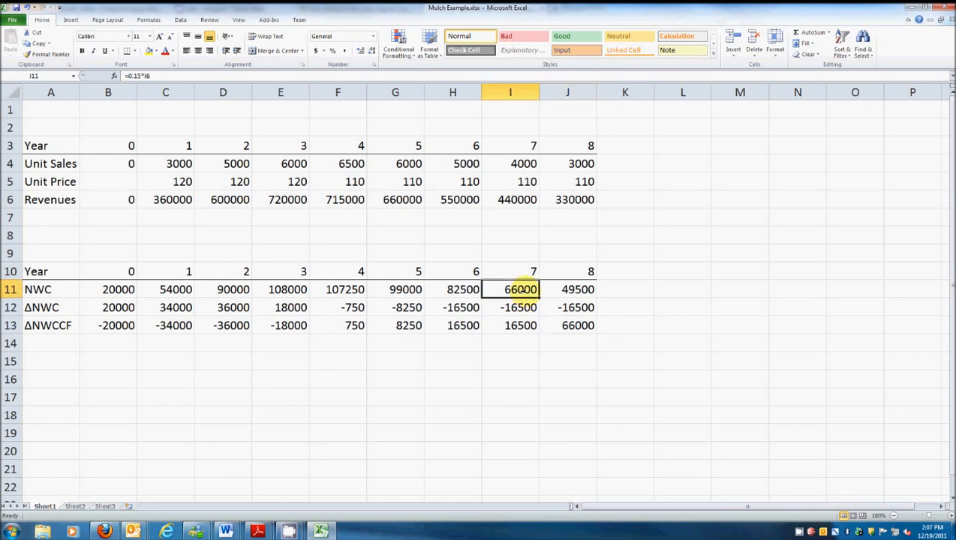
click(586, 329)
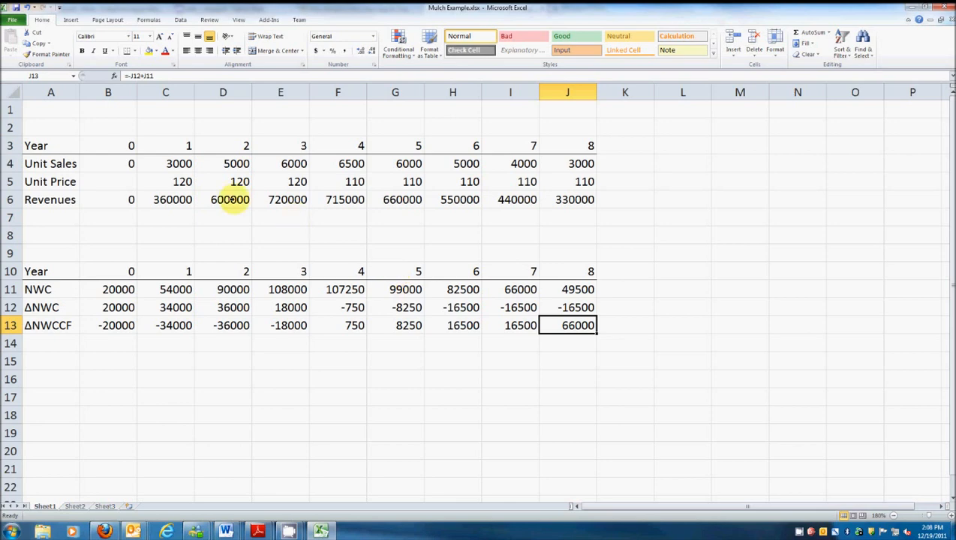
Label A7, directly below Revenues, as Cost/unit
click(69, 217)
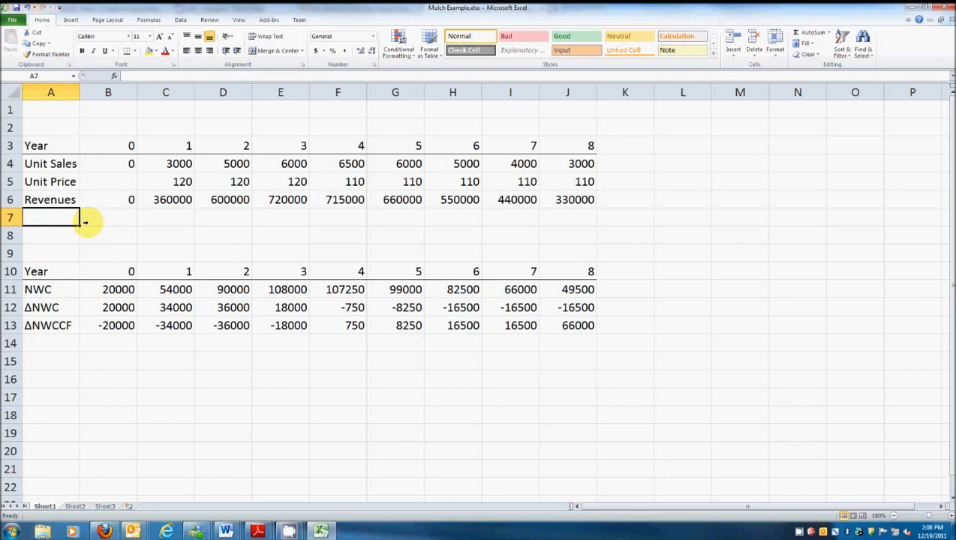
text(Vria)
key(BackSpace)
key(BackSpace)
key(BackSpace)
text(ar)
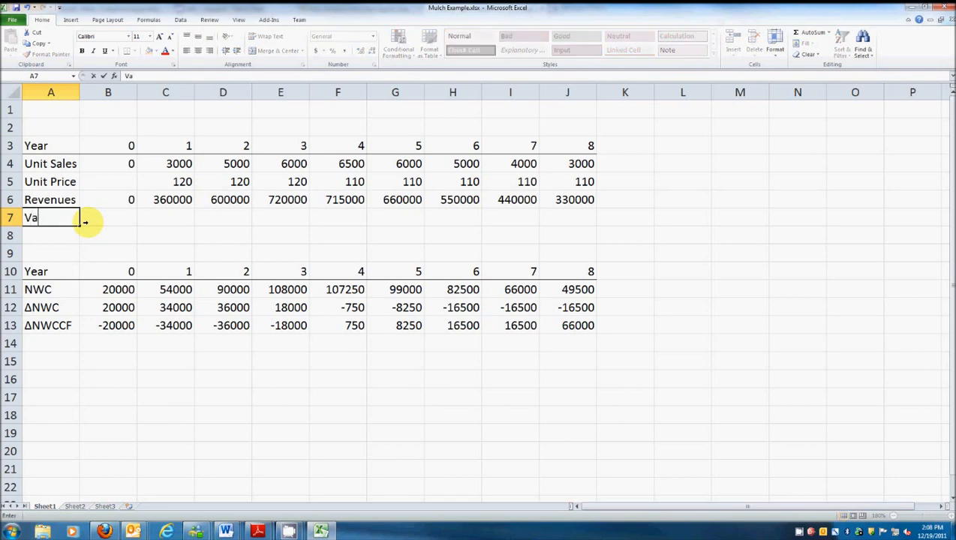
key(BackSpace)
key(BackSpace)
key(BackSpace)
text(Cost/unit)
click(85, 221)
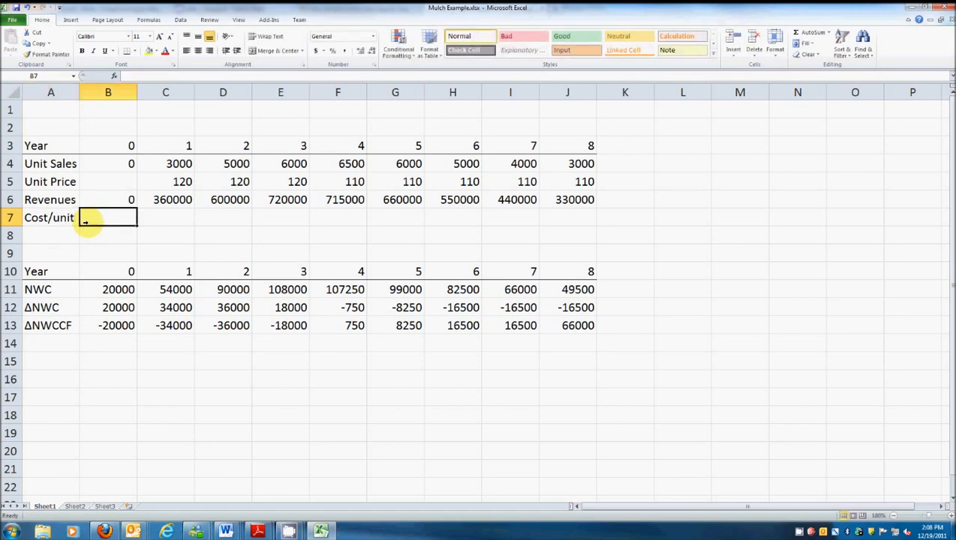
Enter a year 1 unit cost of 60 in C7 and fill it across to J7 for years 2 to 8
key(Tab)
text(60)
key(Tab)
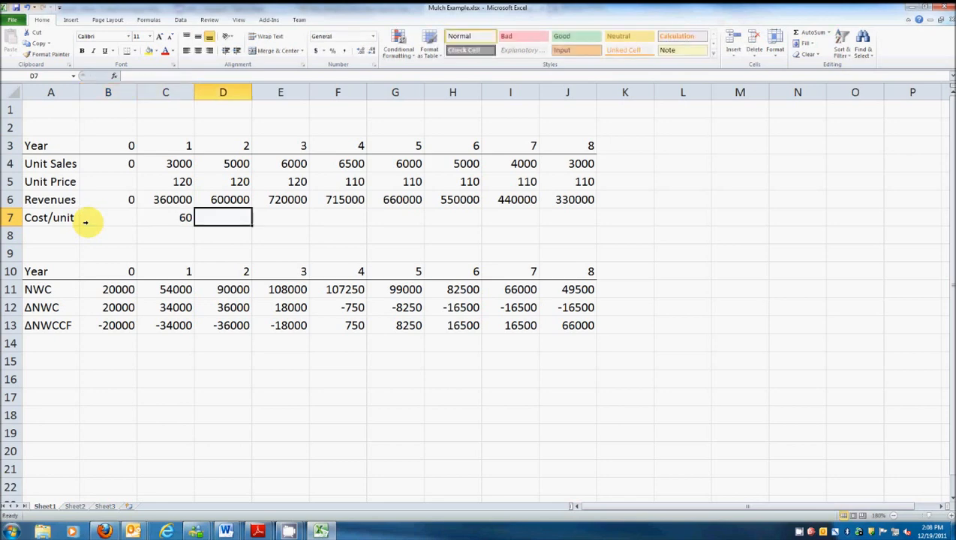
click(186, 222)
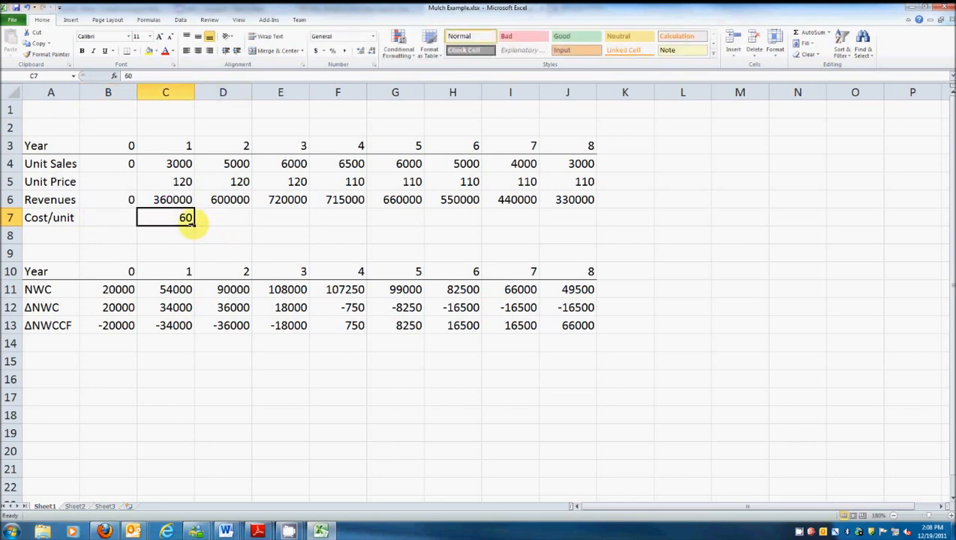
drag(195, 225, 614, 227)
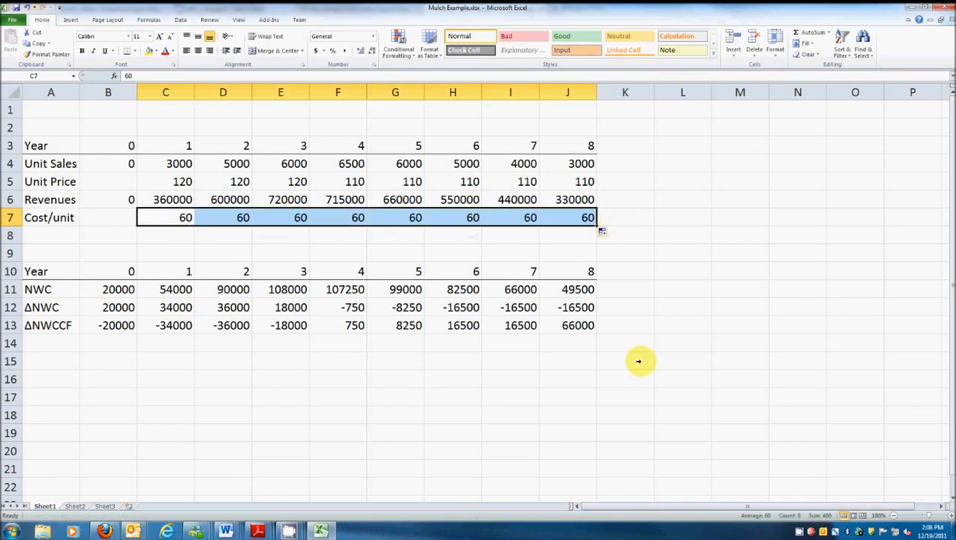
Label A8 as Fixed cost/yr and autofit the width of column A to the label
click(45, 236)
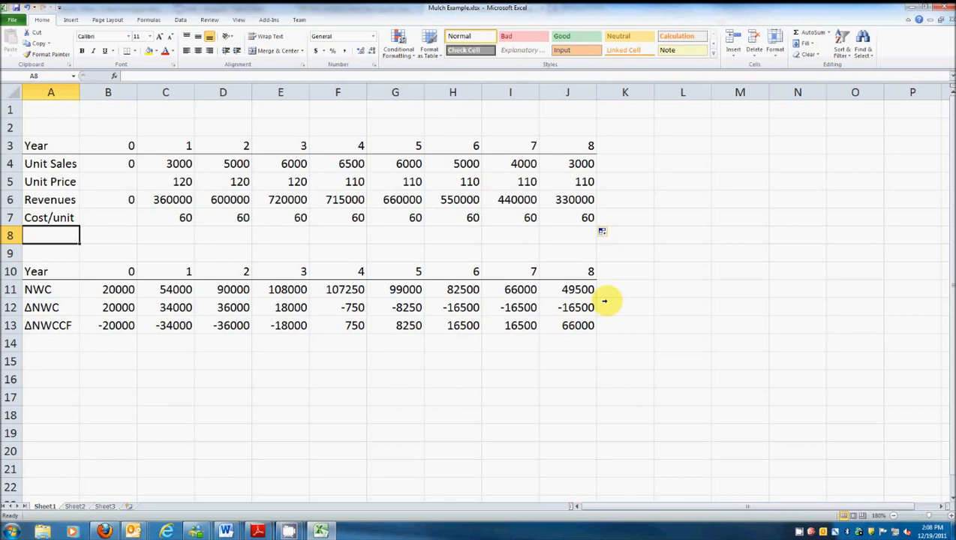
text(Fixed cost)
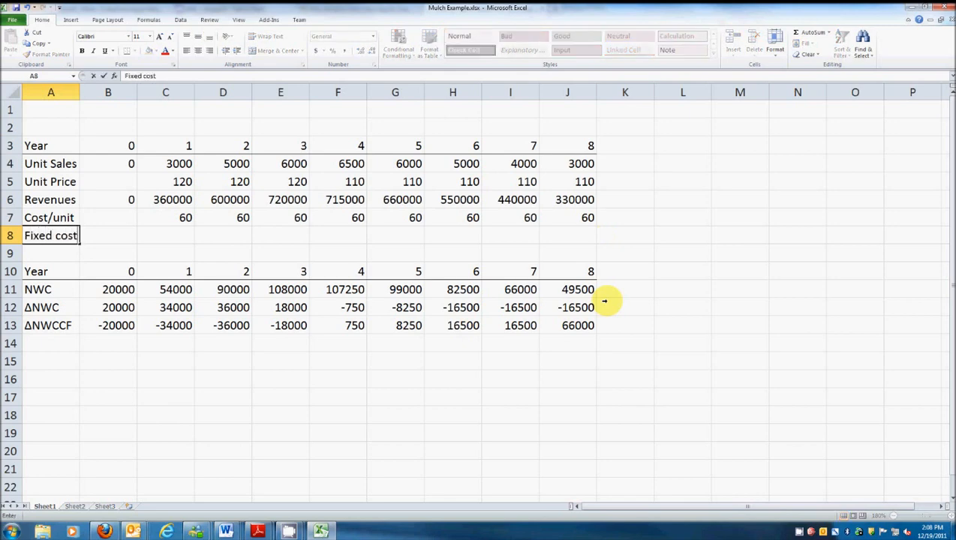
text(/yr)
key(Return)
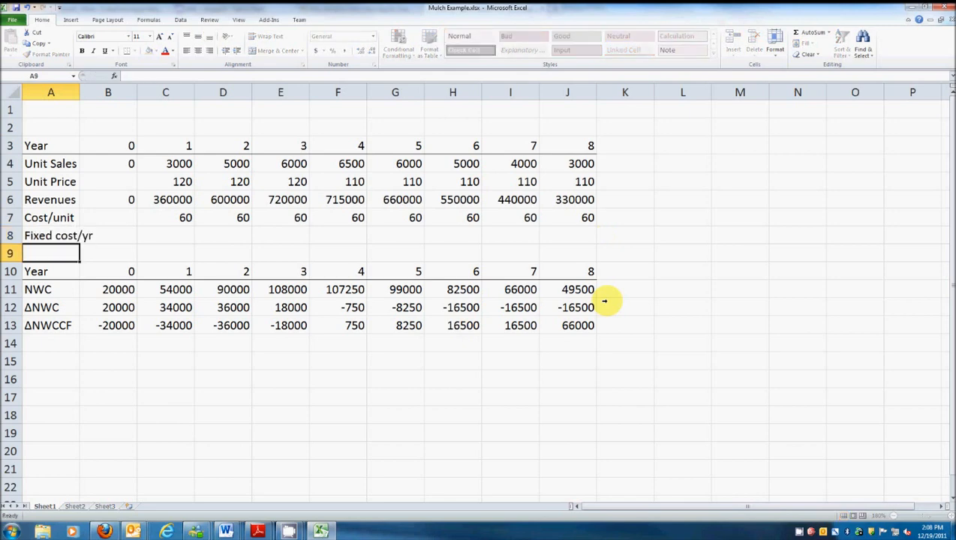
double_click(79, 91)
Enter a year 1 fixed cost of 25000 in C8 and fill it across to J8 for years 2 to 8
click(190, 237)
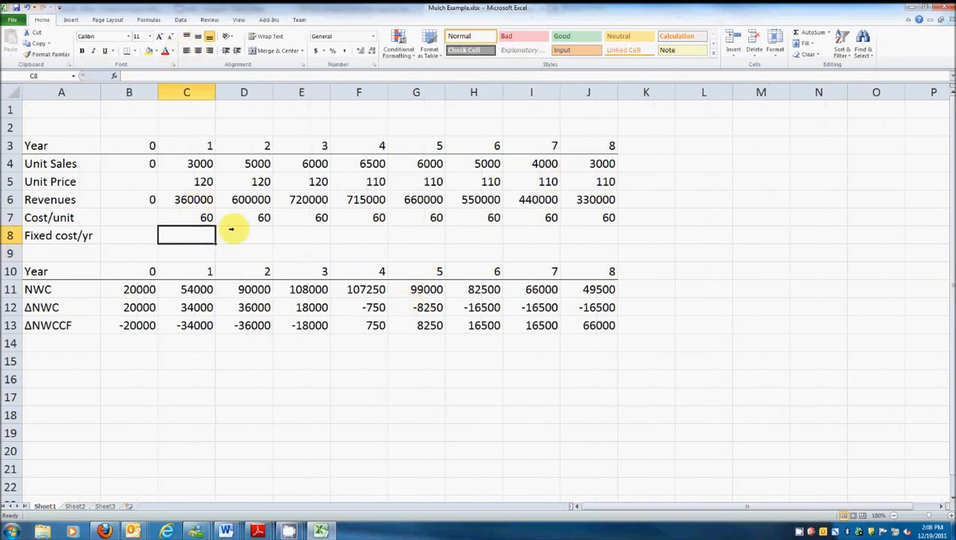
click(132, 236)
click(174, 237)
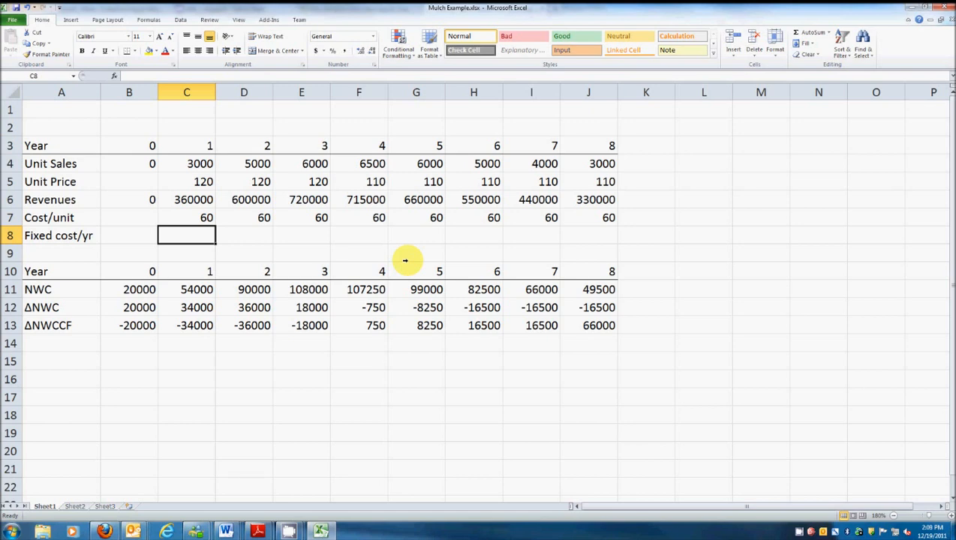
text(25000)
key(Left)
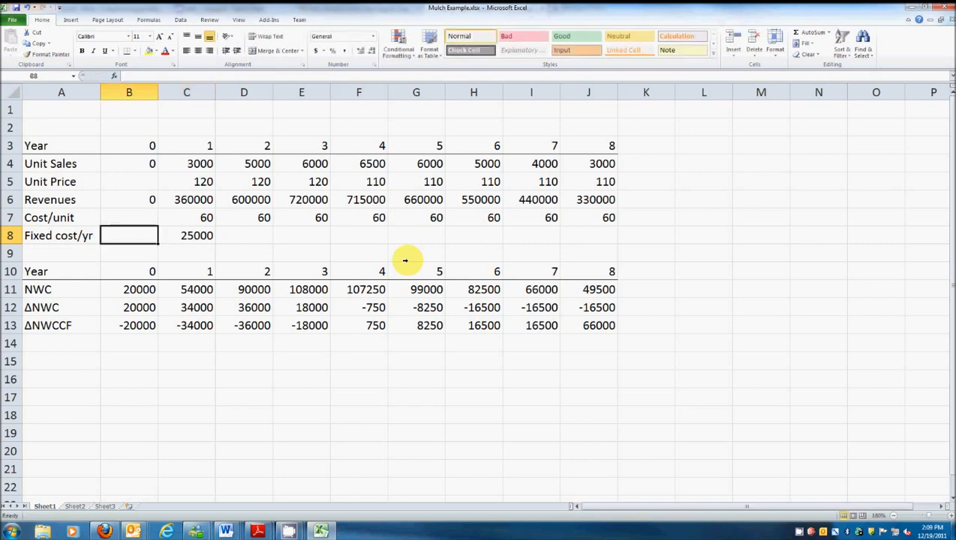
key(Up)
key(Down)
key(Right)
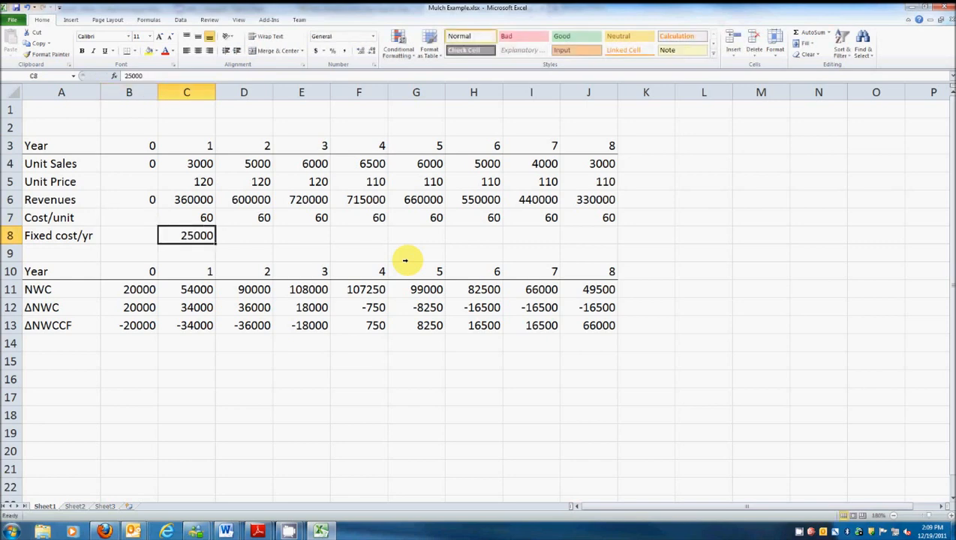
drag(221, 242, 614, 241)
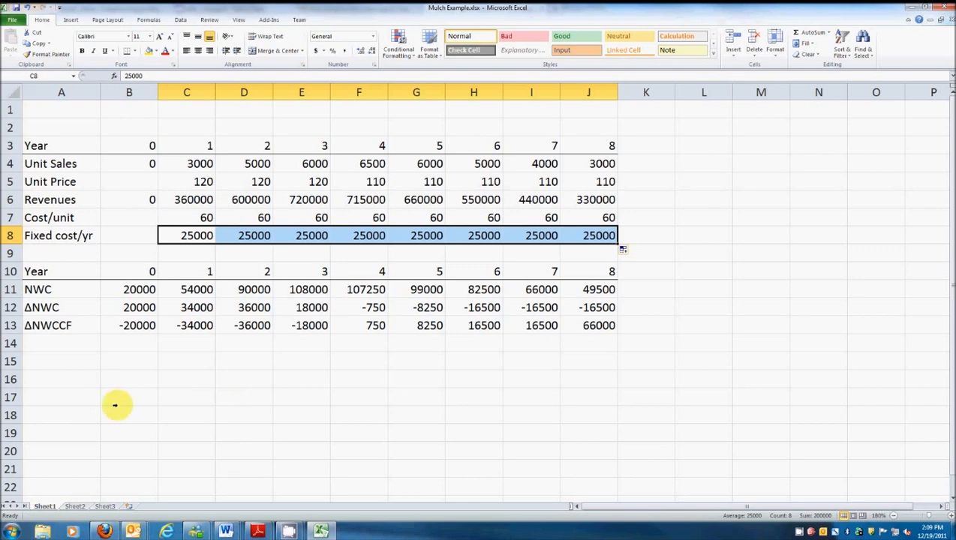
Insert five blank rows above row 9, shifting the net working capital block down
drag(7, 247, 22, 334)
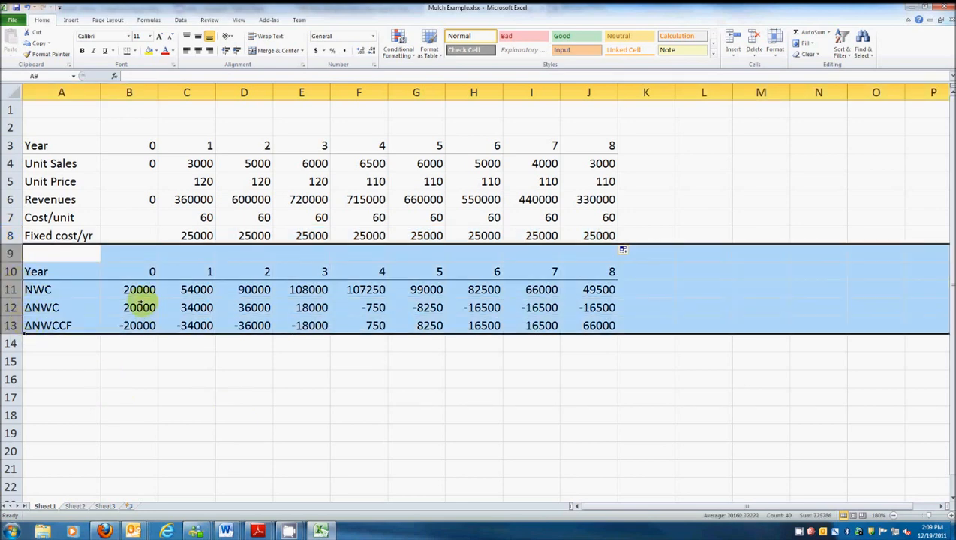
right_click(98, 276)
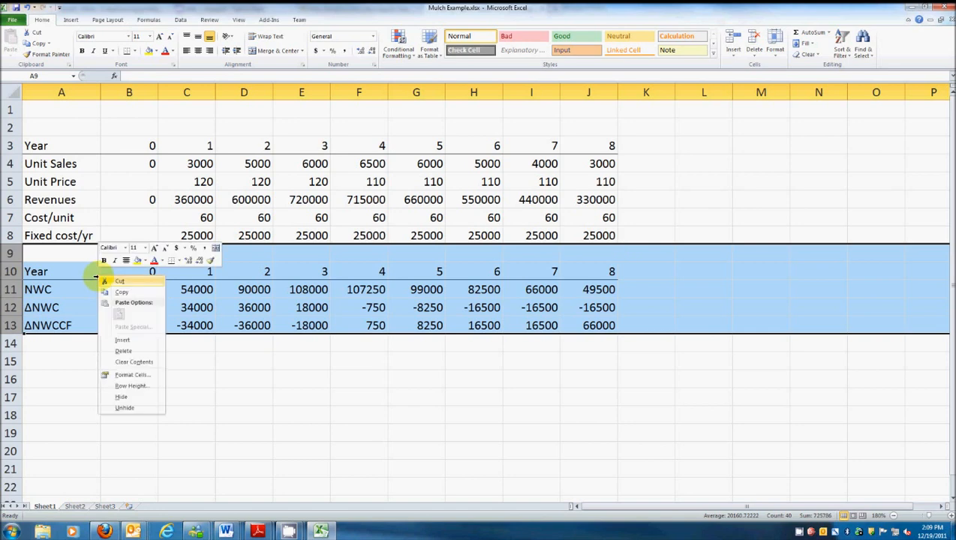
click(125, 341)
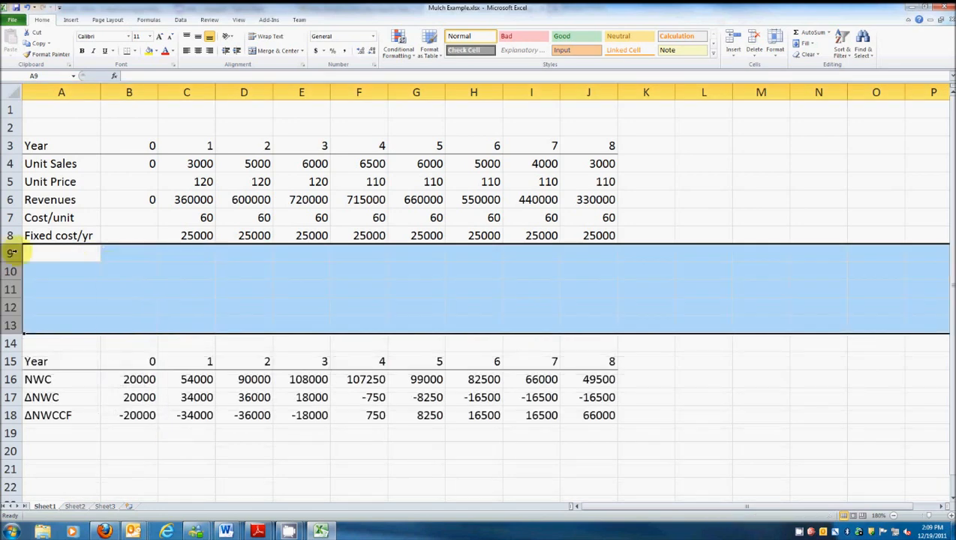
Label A9, directly below Fixed cost/yr, as Total costs
drag(9, 253, 10, 253)
click(79, 254)
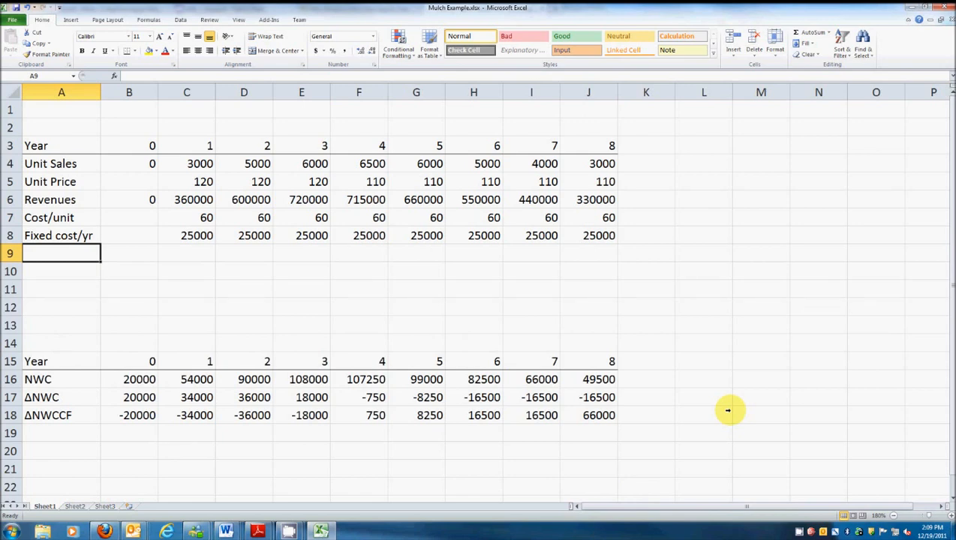
text(Total costs)
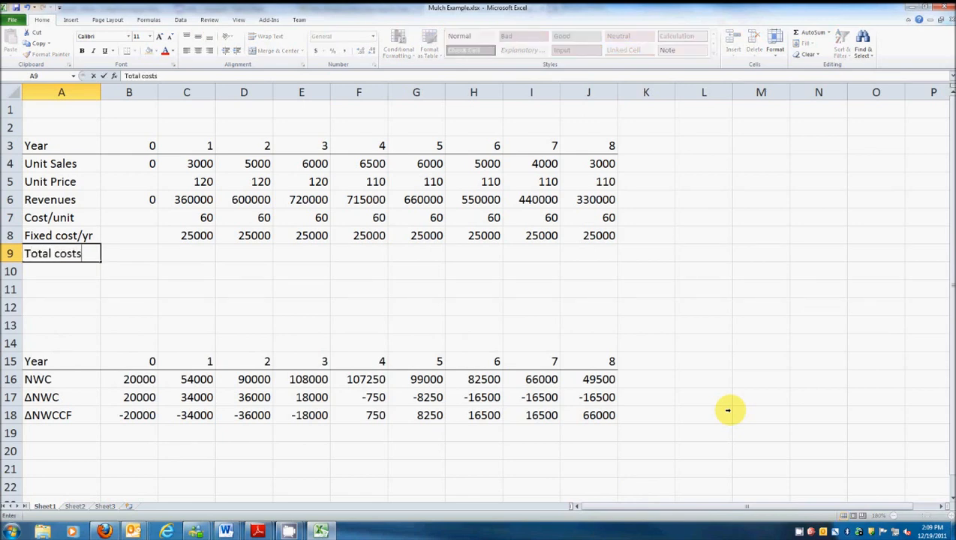
key(Tab)
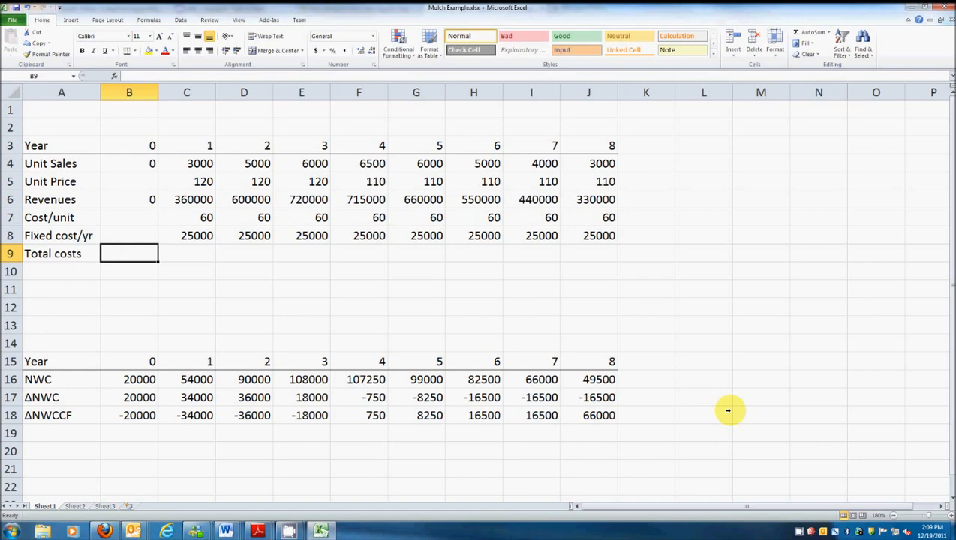
Calculate year 1 total costs in C9 with the formula =C8+(C4*C7)
key(Right)
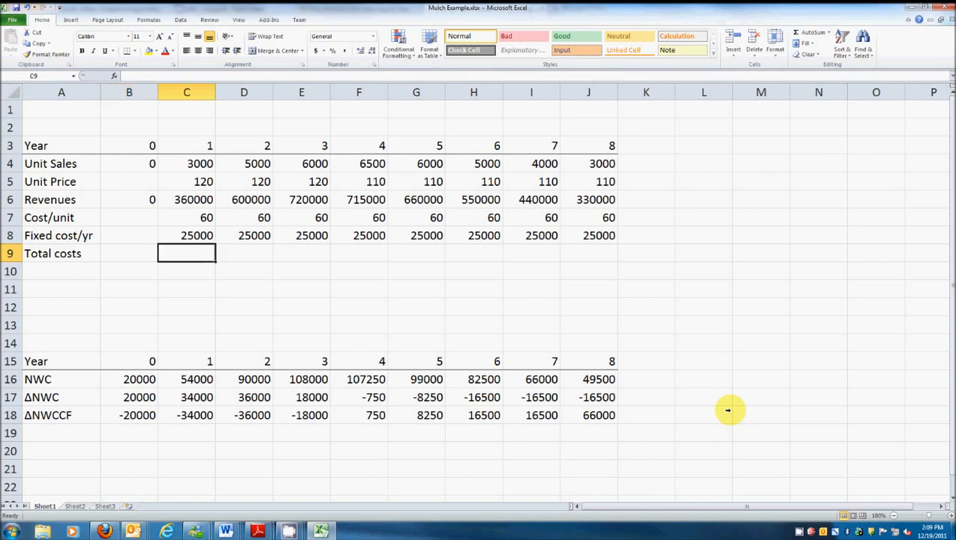
text(=)
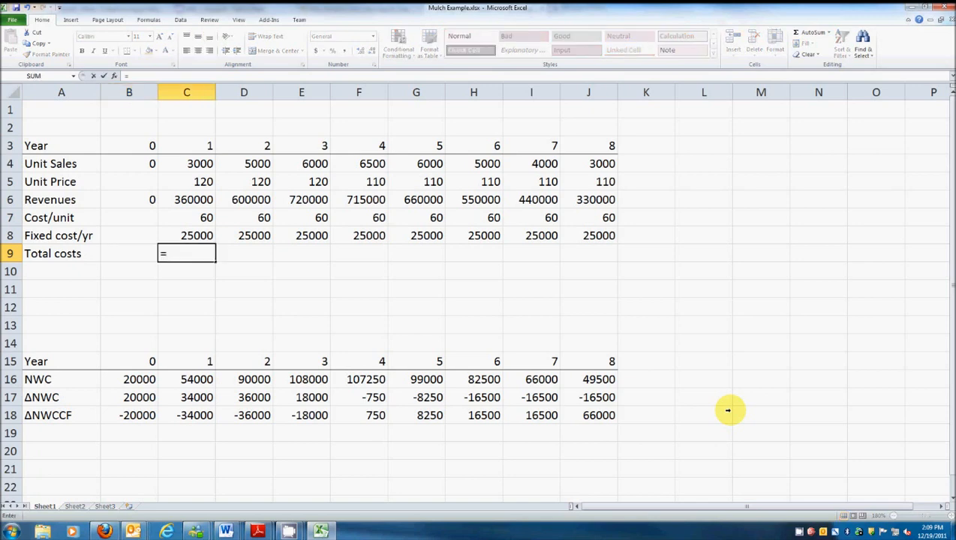
click(216, 236)
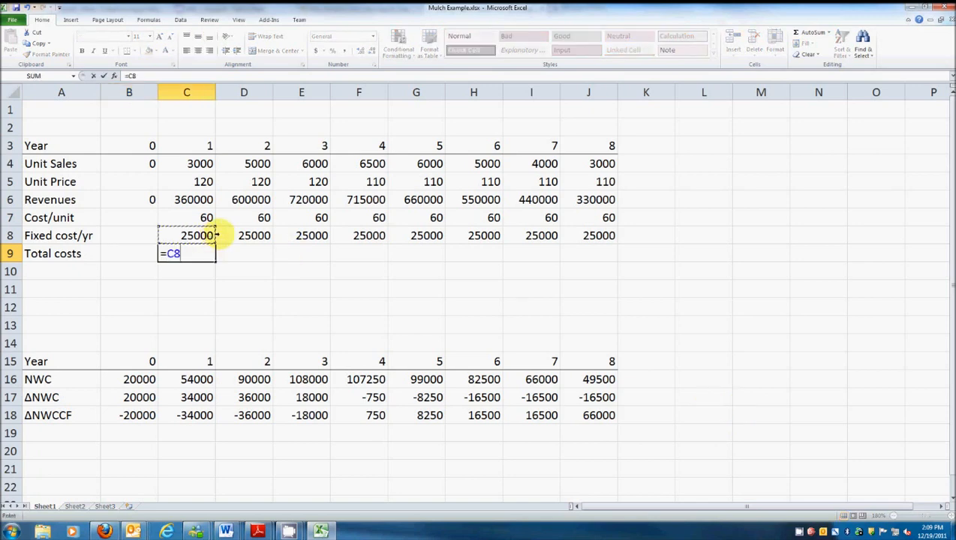
text(+()
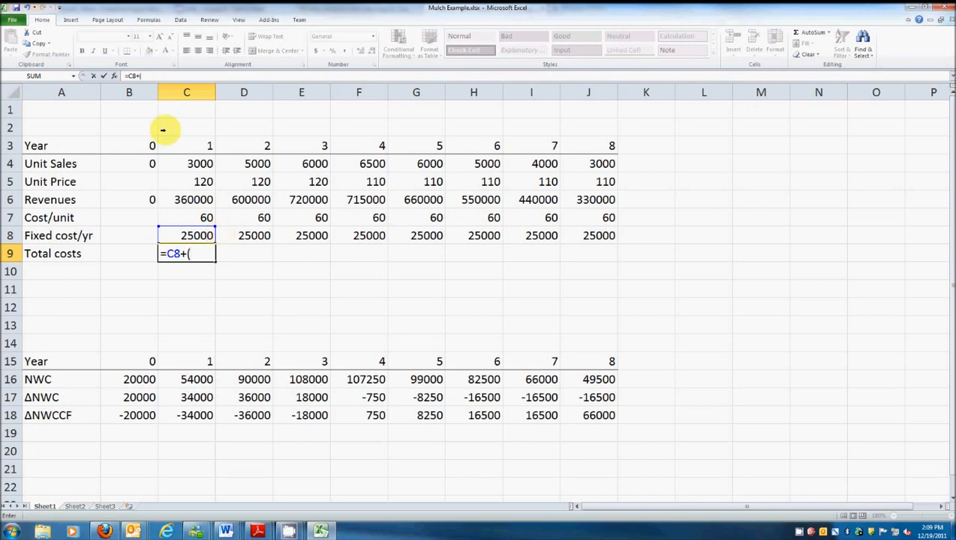
click(193, 164)
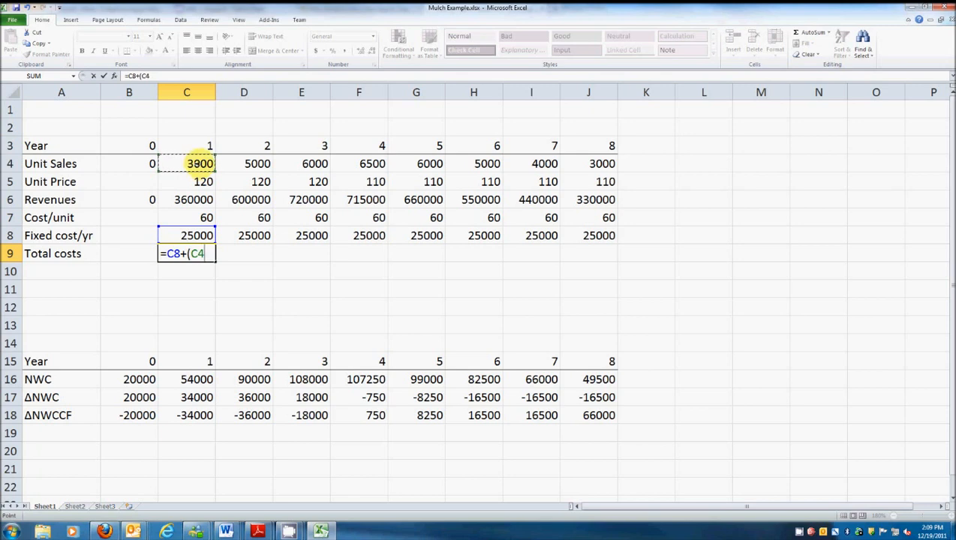
text(*)
click(188, 215)
text())
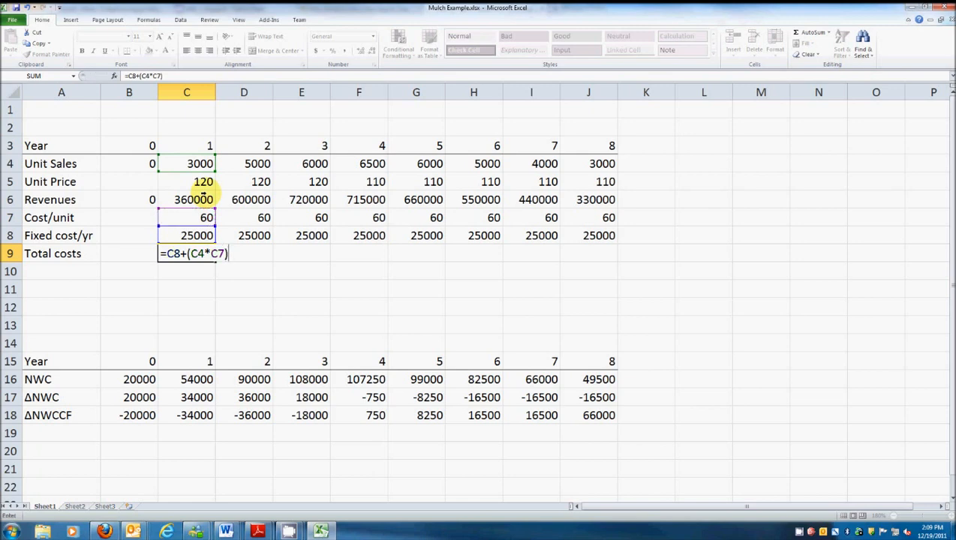
key(Return)
Fill the total costs formula from C9 across to J9 for years 2 to 8 and check the copy in D9
key(Up)
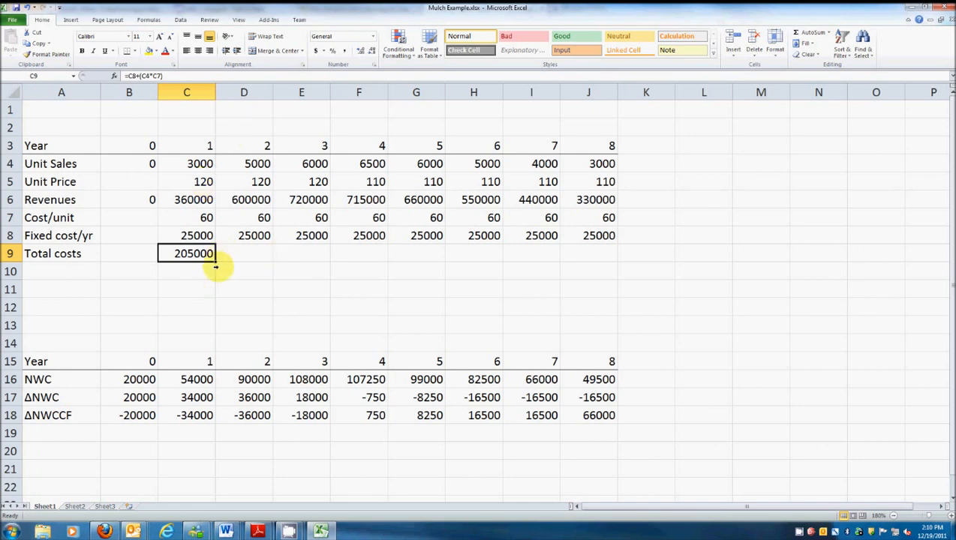
drag(215, 260, 608, 259)
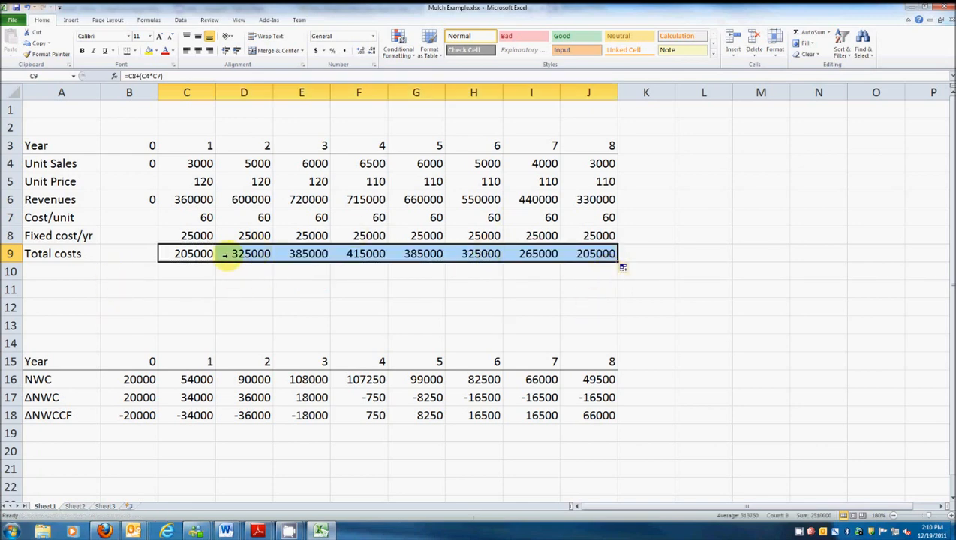
click(227, 254)
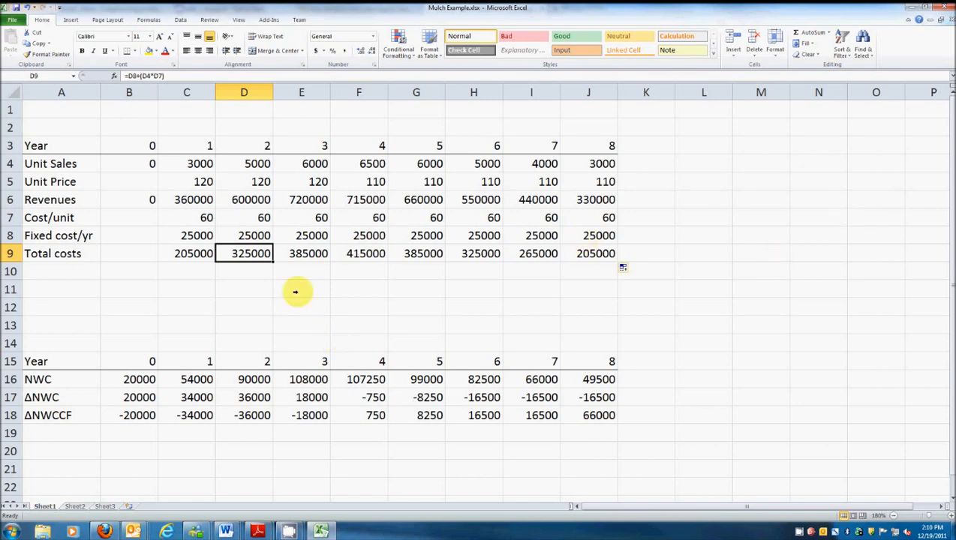
click(76, 272)
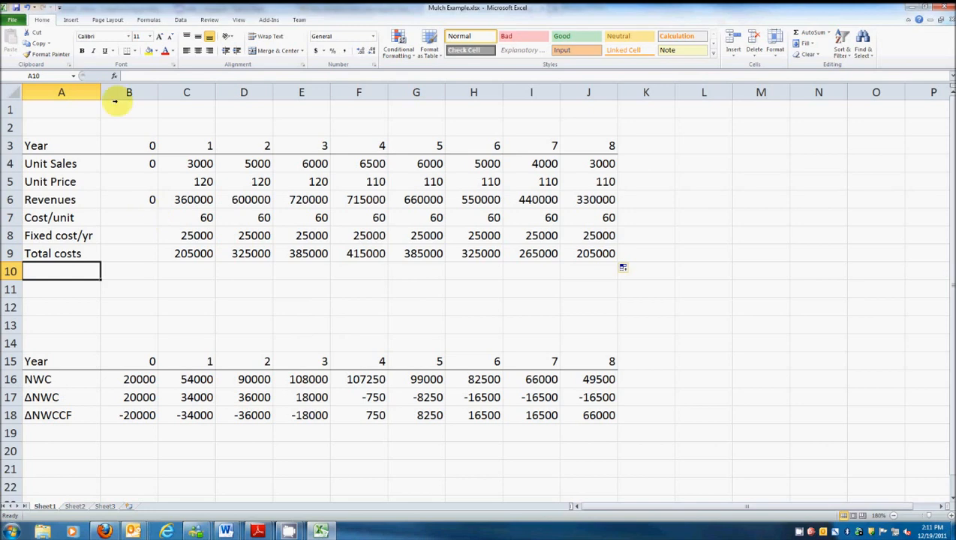
Insert five blank rows at the top of the sheet, above row 1
drag(10, 110, 10, 183)
right_click(118, 142)
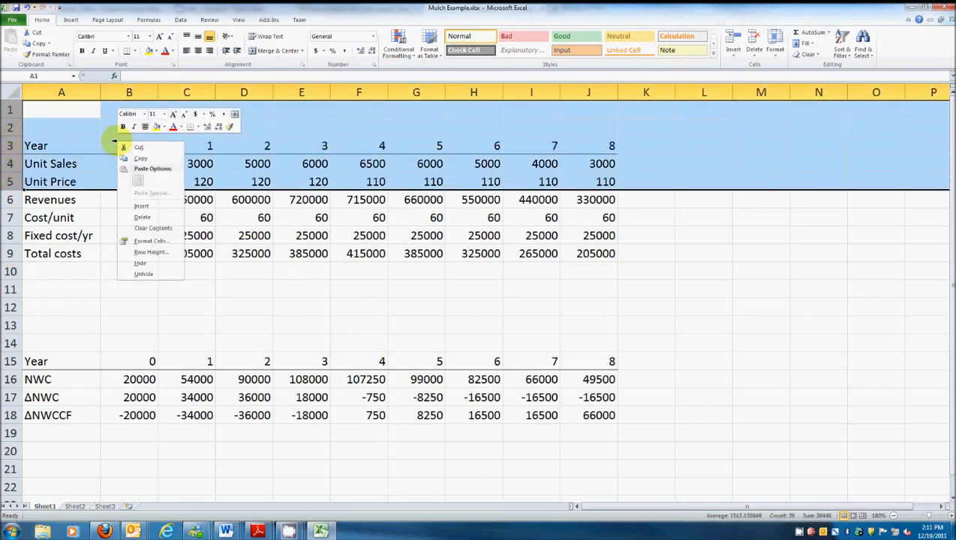
click(143, 208)
Copy the Year header row A8:J8 and paste it at A3
drag(37, 235, 613, 231)
right_click(598, 237)
click(621, 252)
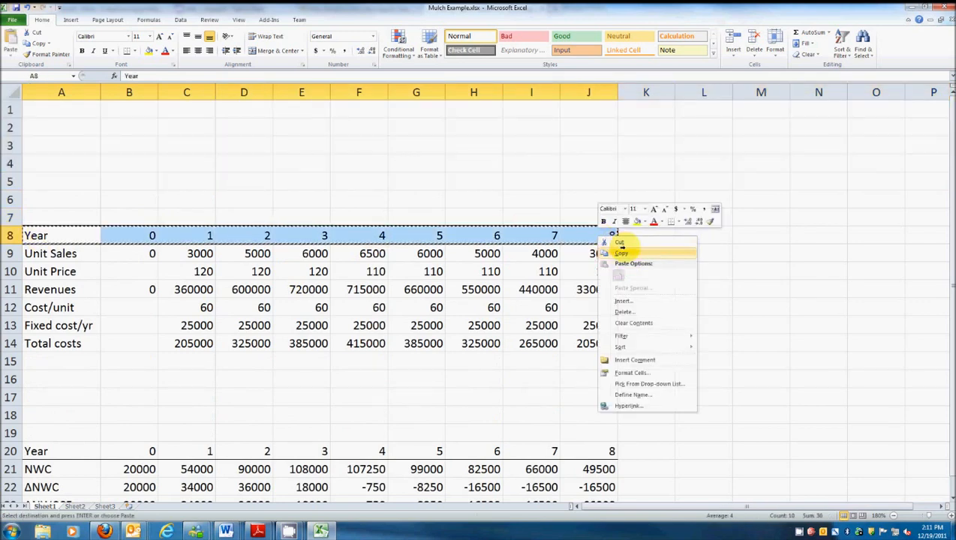
click(50, 145)
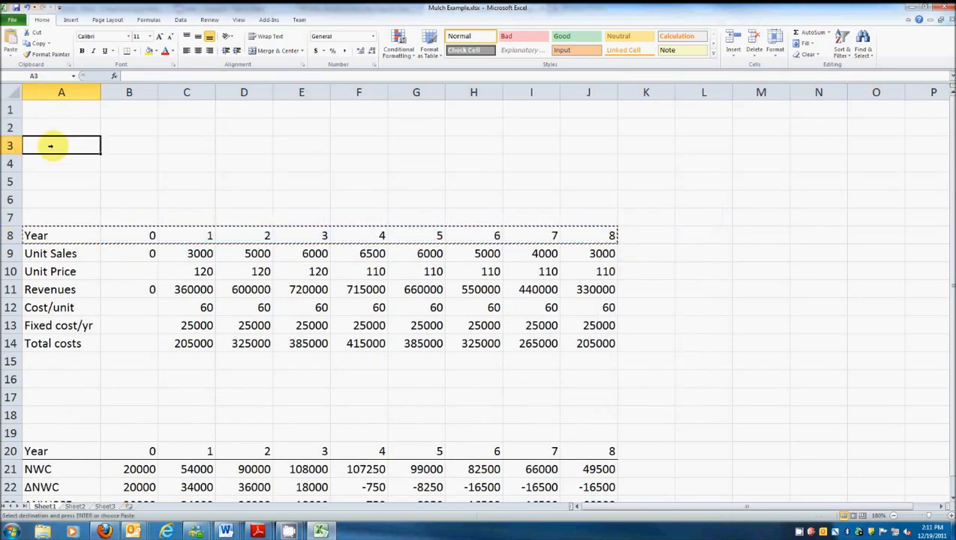
right_click(50, 146)
click(81, 186)
Label A4, below the new Year header, as MACRS
click(38, 167)
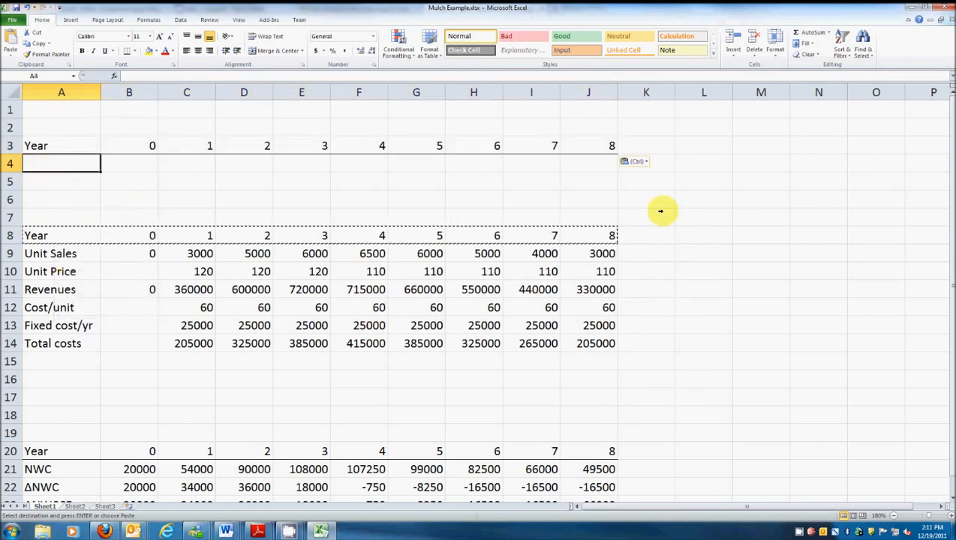
text(MACRS)
key(Tab)
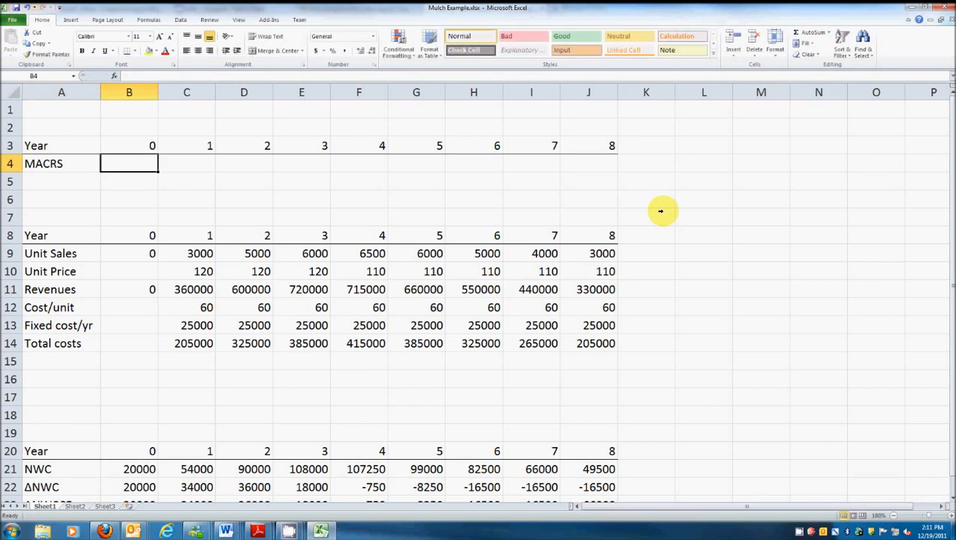
Enter the MACRS rates for years 1 to 3 in C4:E4 as 0.1429, 0.2449 and 0.1749
key(Tab)
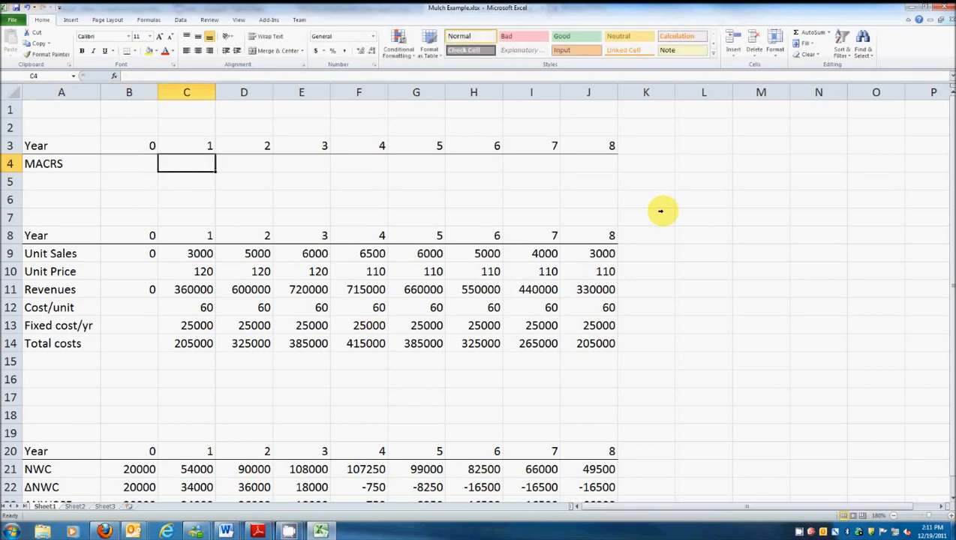
text(0.1429)
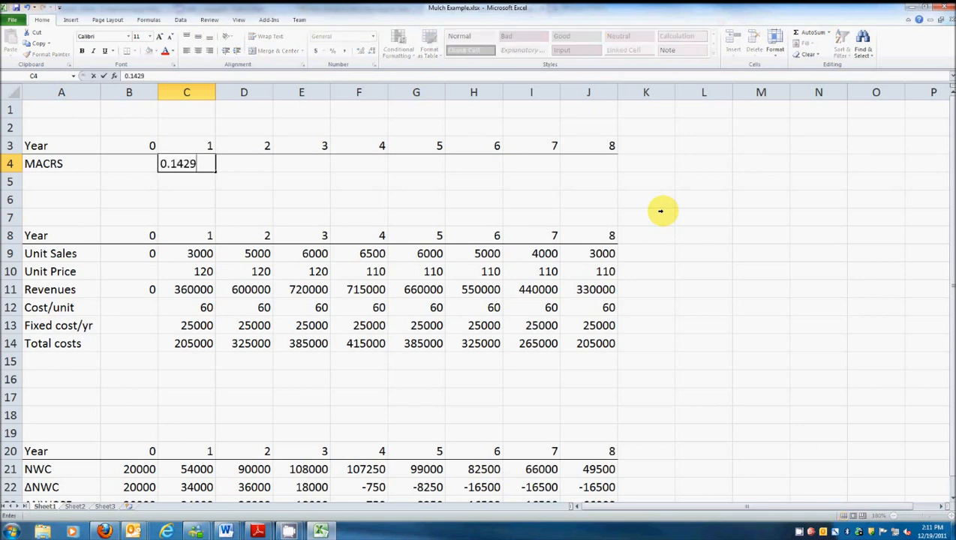
key(Tab)
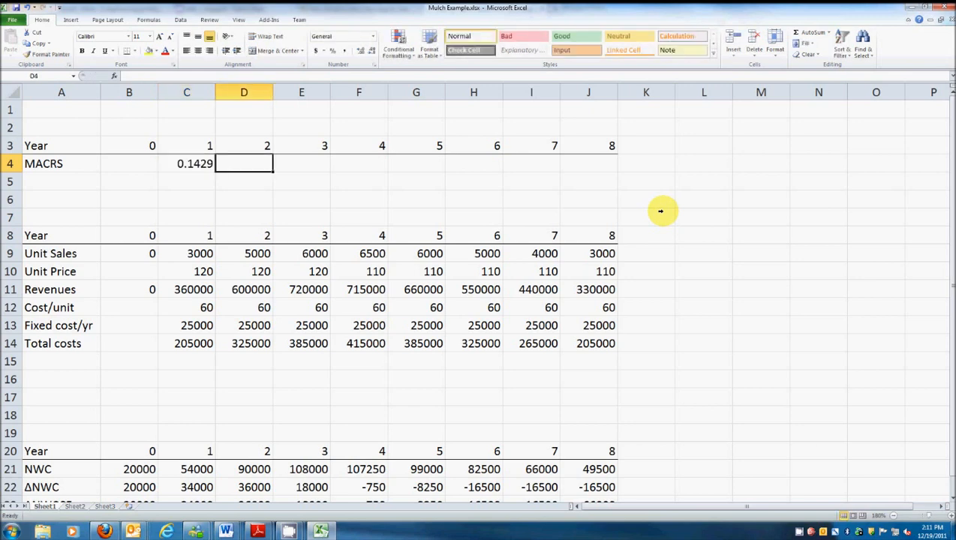
text(.2449)
key(Tab)
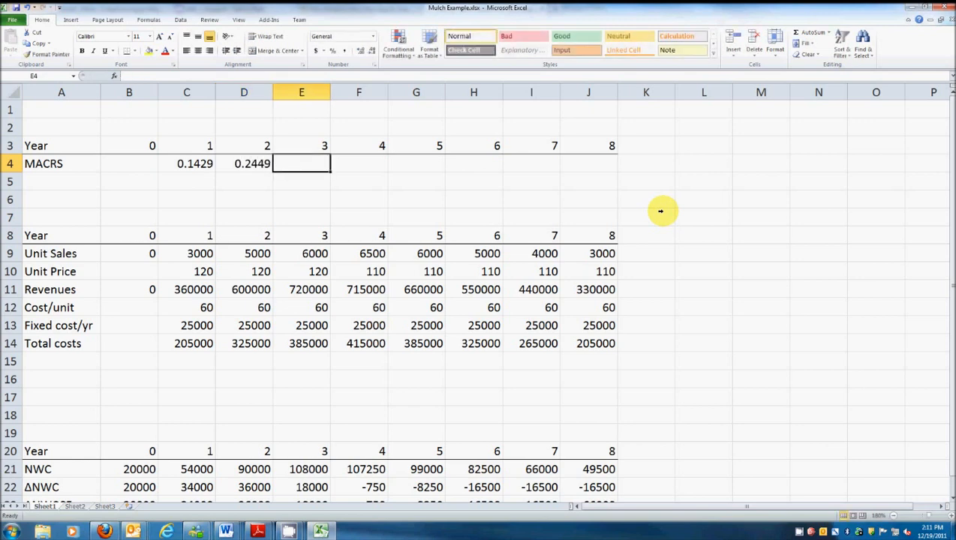
text(.1749)
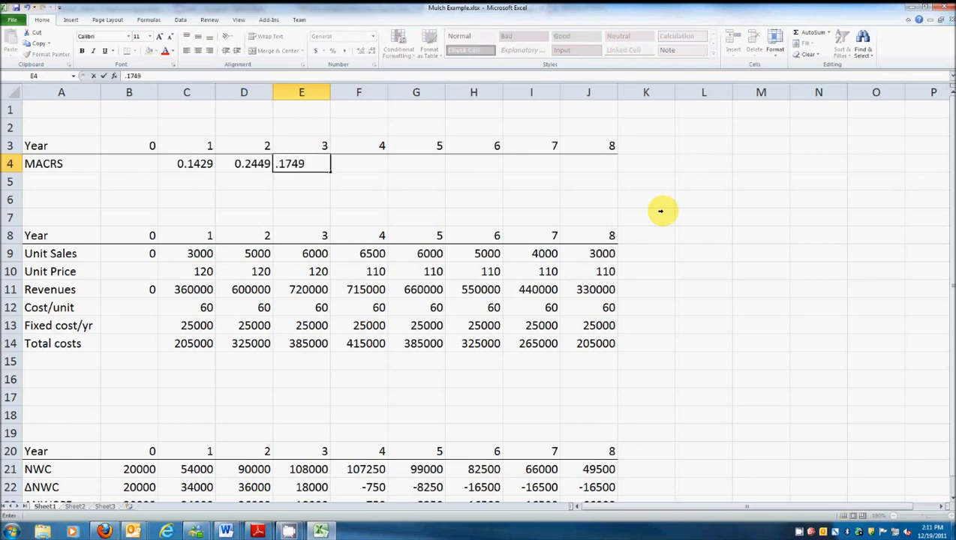
key(Tab)
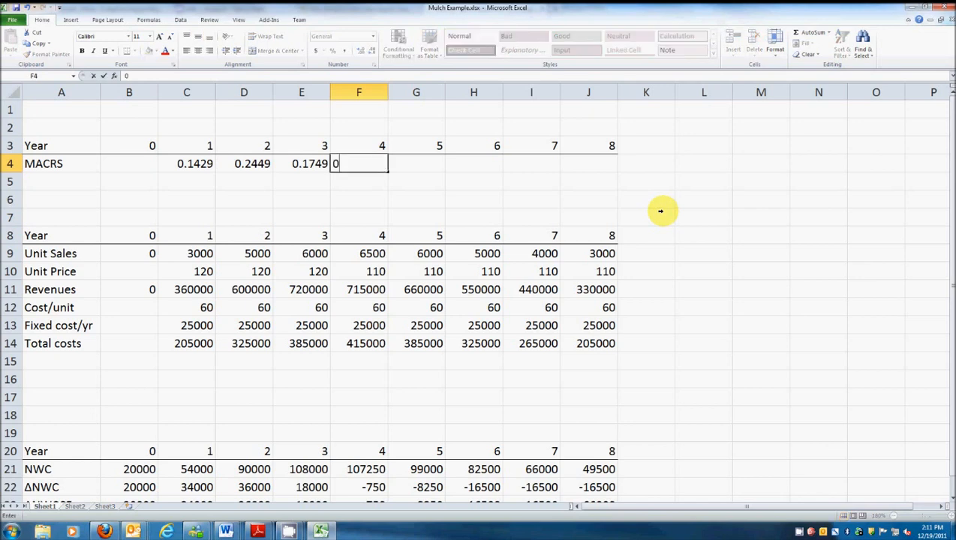
Enter the MACRS rates for years 4 and 5 in F4:G4 as 0.1249 and 0.0893
text(.124+9)
key(BackSpace)
key(BackSpace)
text(9)
key(Tab)
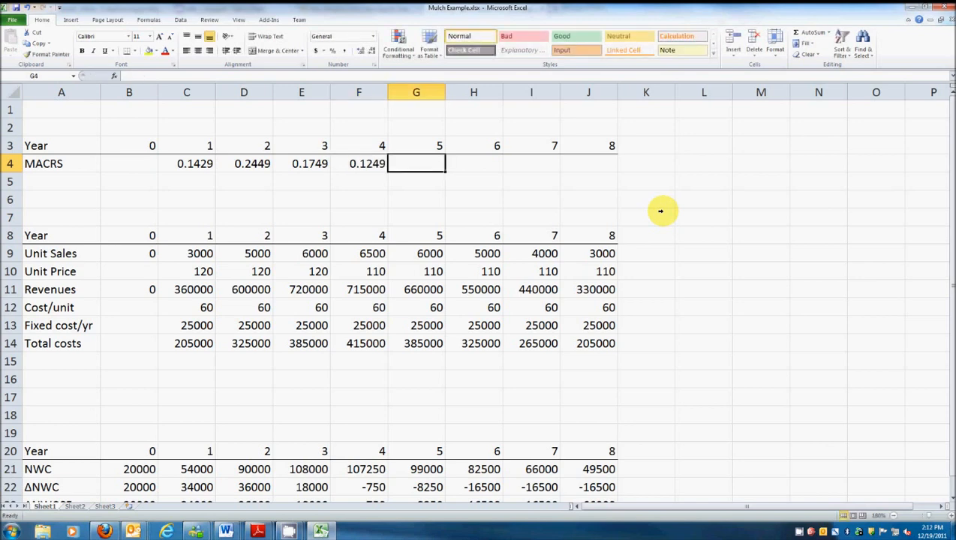
text(0.0893)
key(Tab)
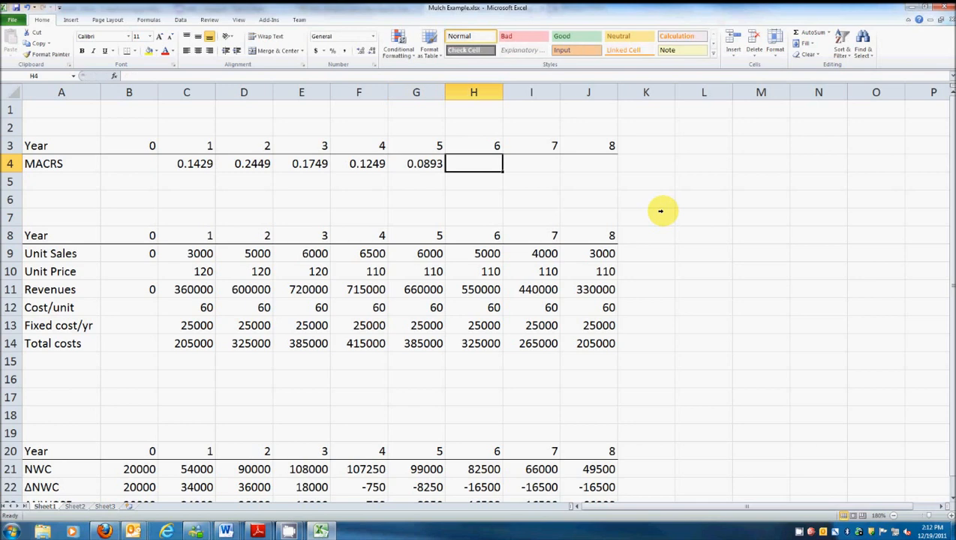
Enter a MACRS rate of 0.0893 for both years 6 and 7 in H4:I4
text(0.0893)
key(Tab)
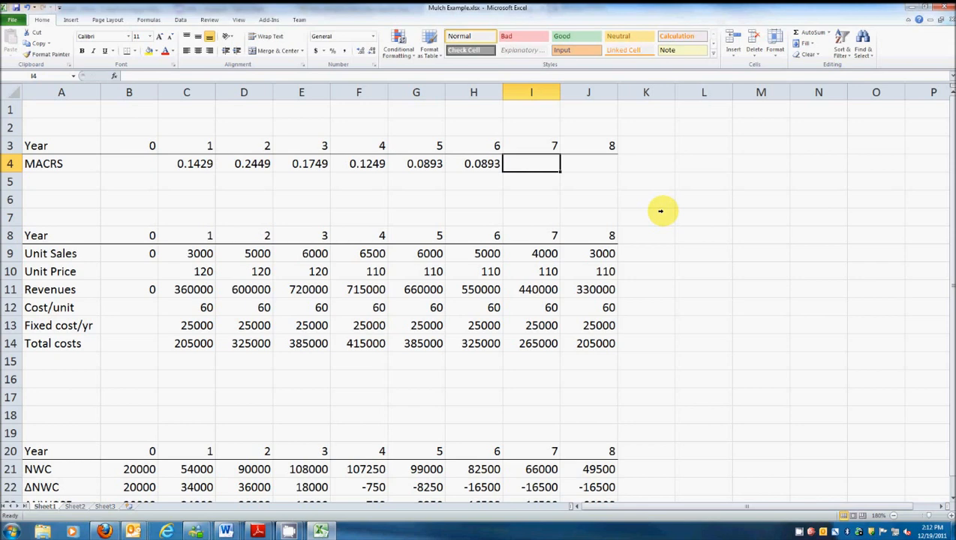
text(0.0889)
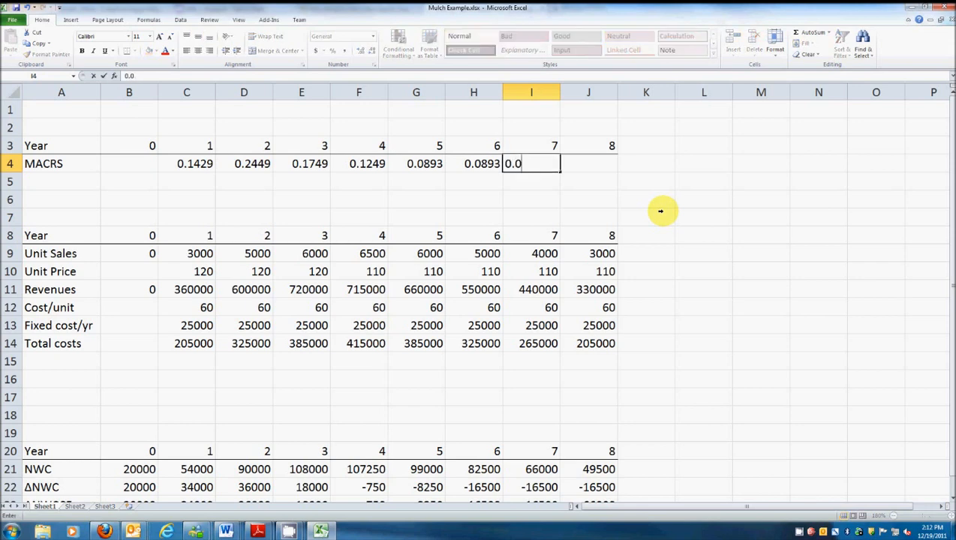
key(BackSpace)
key(BackSpace)
text(93)
key(Tab)
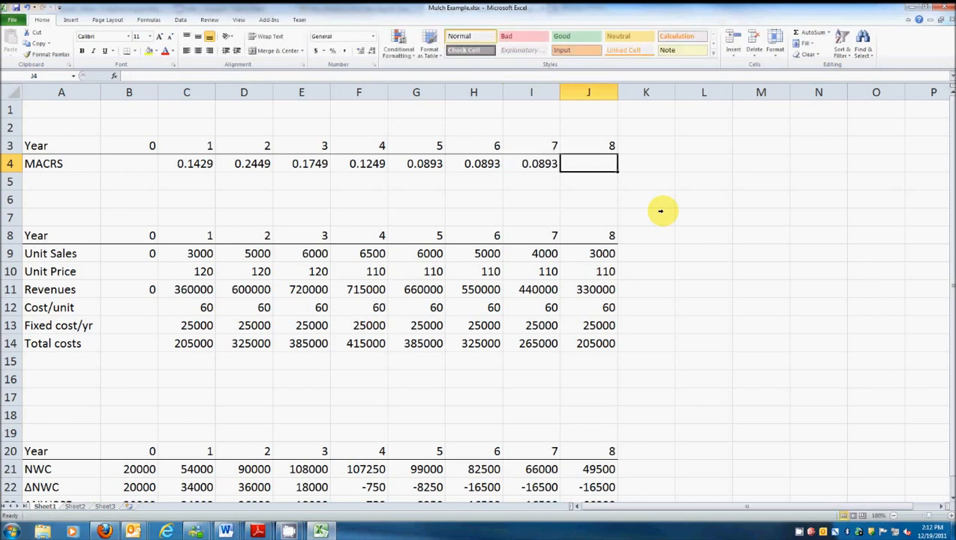
Enter the year 8 MACRS rate of 0.0445 in J4
text(.)
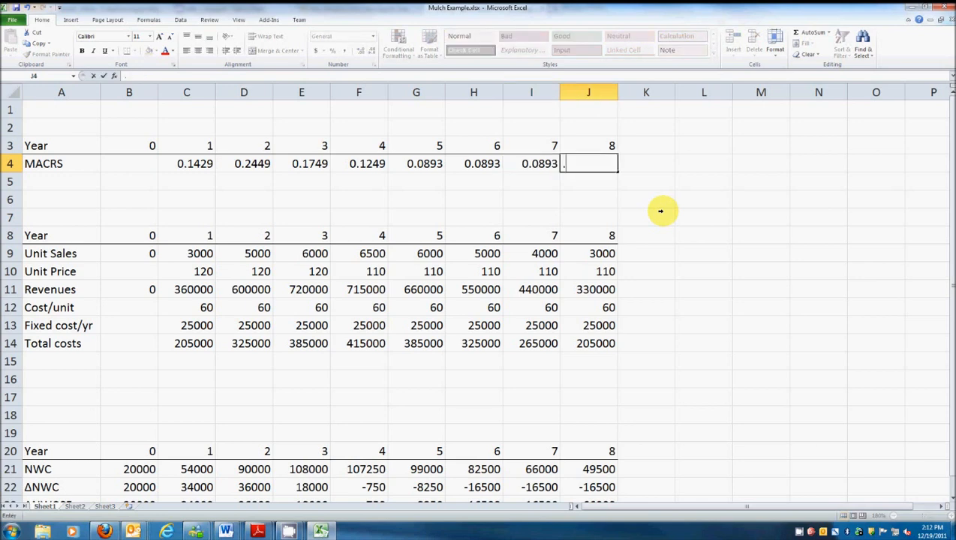
text(4)
key(BackSpace)
key(BackSpace)
text(.0445)
key(Return)
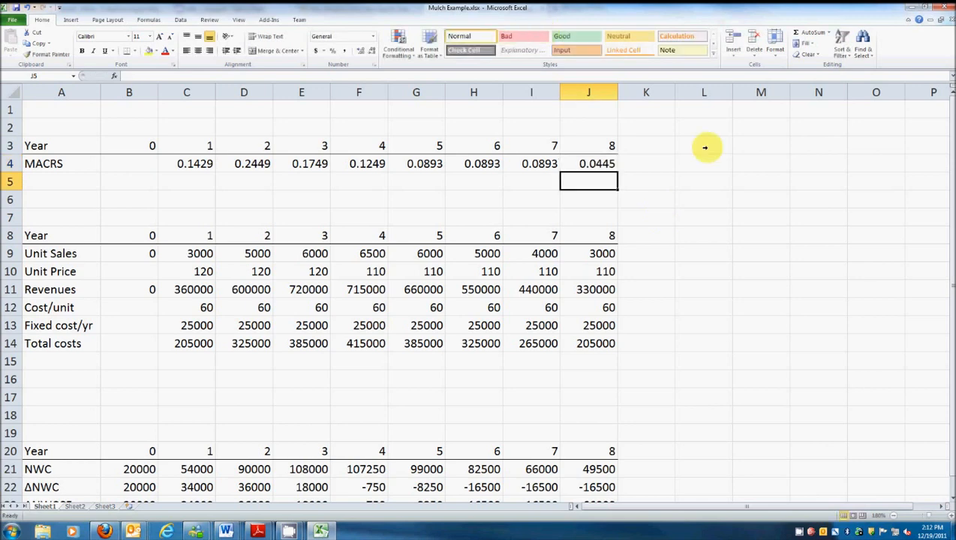
click(629, 166)
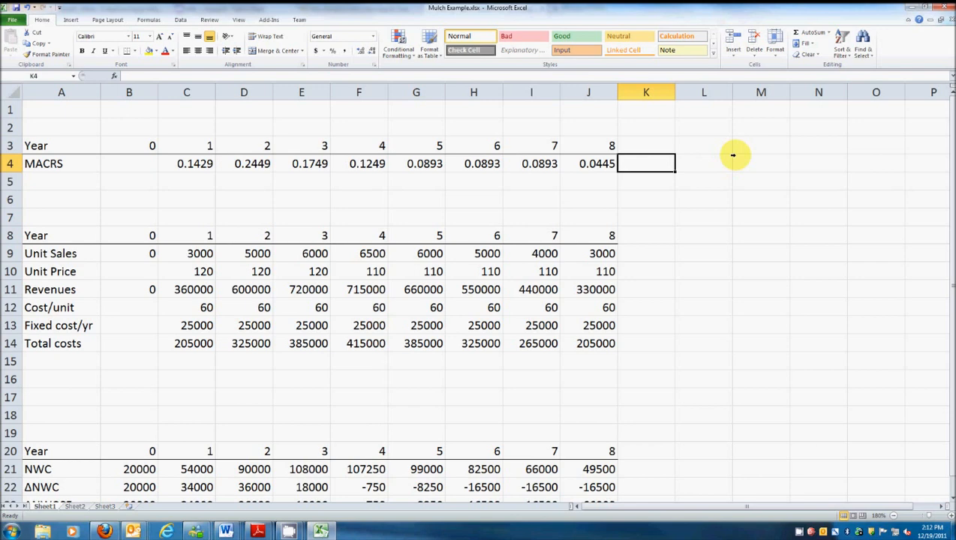
Check the sum of the MACRS rates with =sum(C4:J4) in K4 and clear the cell again
text(=sum()
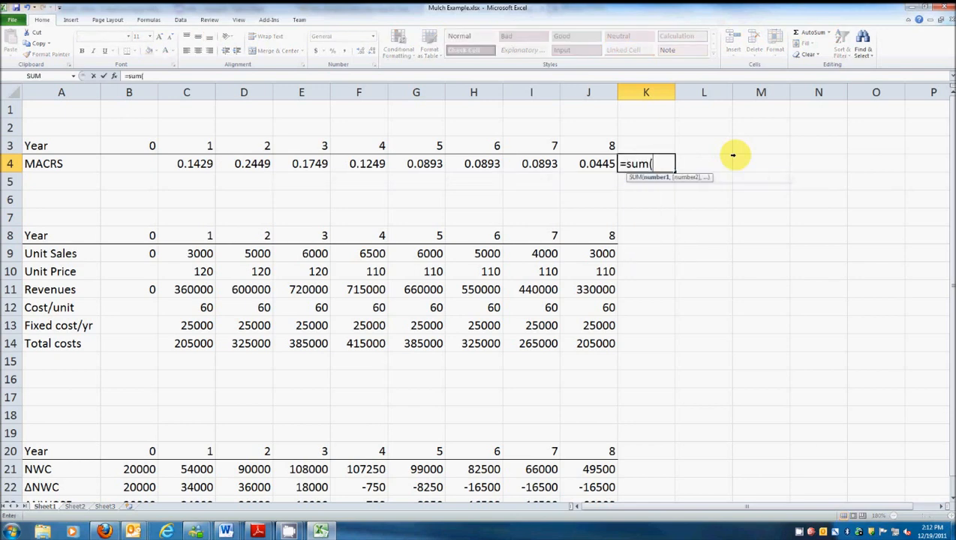
drag(177, 162, 540, 164)
drag(657, 150, 598, 152)
text())
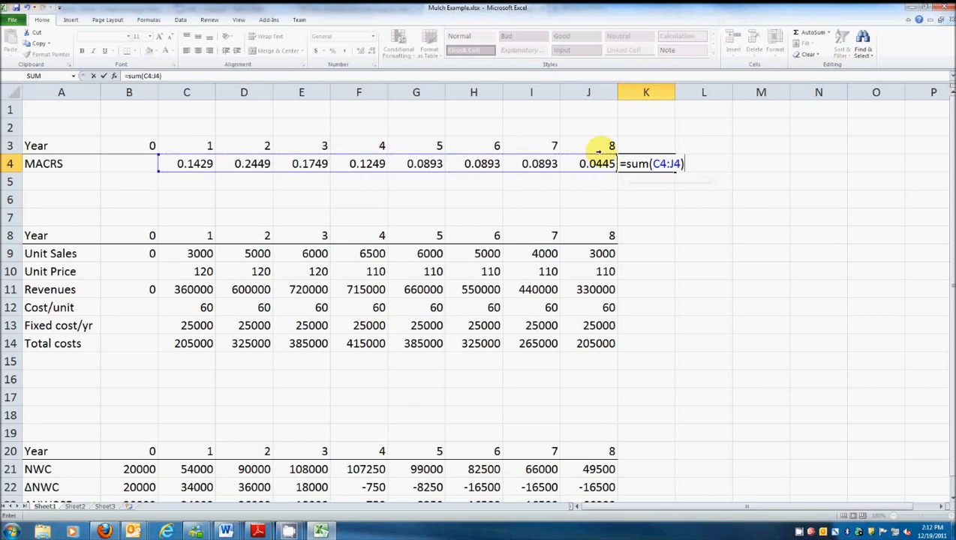
key(Return)
key(Up)
key(Delete)
Add the row label Depreciation in A5, directly below the MACRS label
click(51, 178)
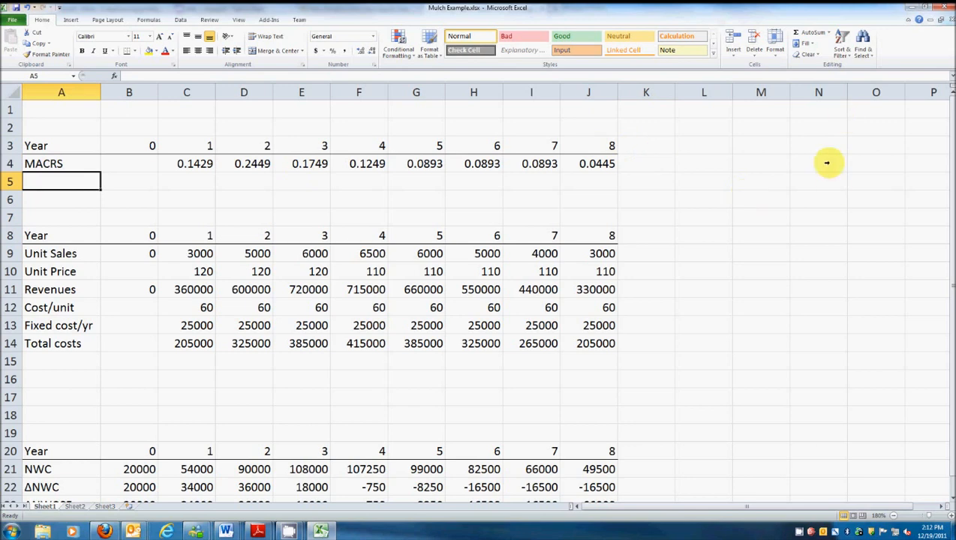
text(Depreciation)
key(Tab)
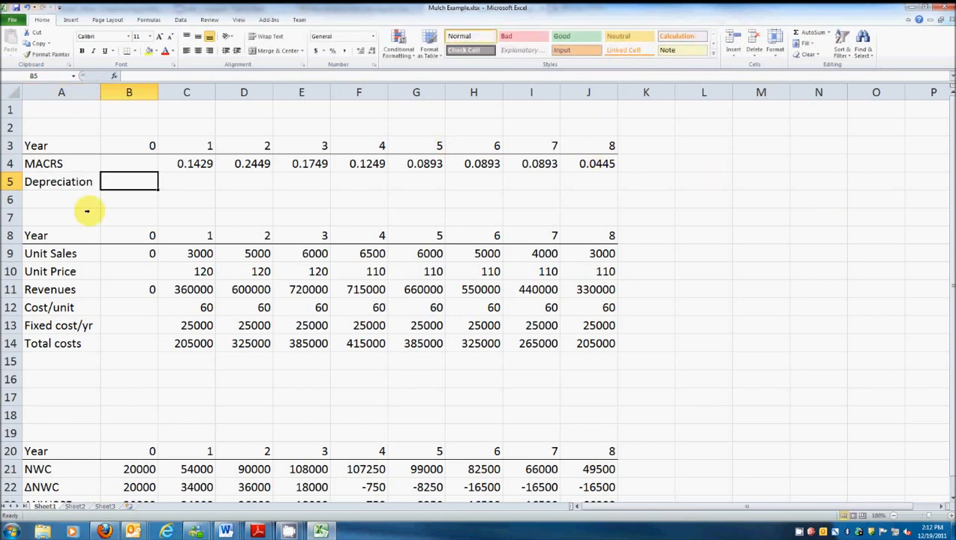
Enter the label Initial Investment in A1 and widen column A to fit it
click(60, 110)
text(In)
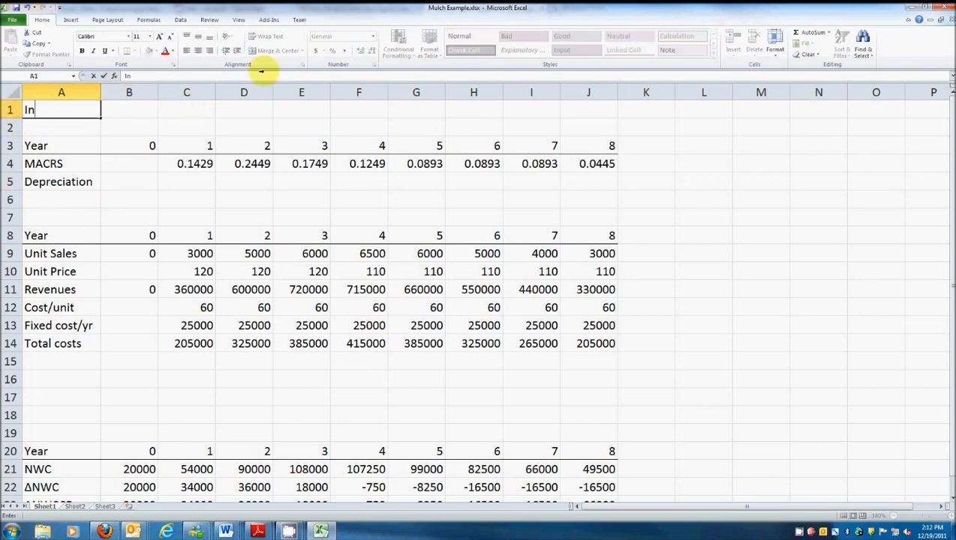
text(itial Investment)
key(BackSpace)
key(BackSpace)
text(ment)
key(Return)
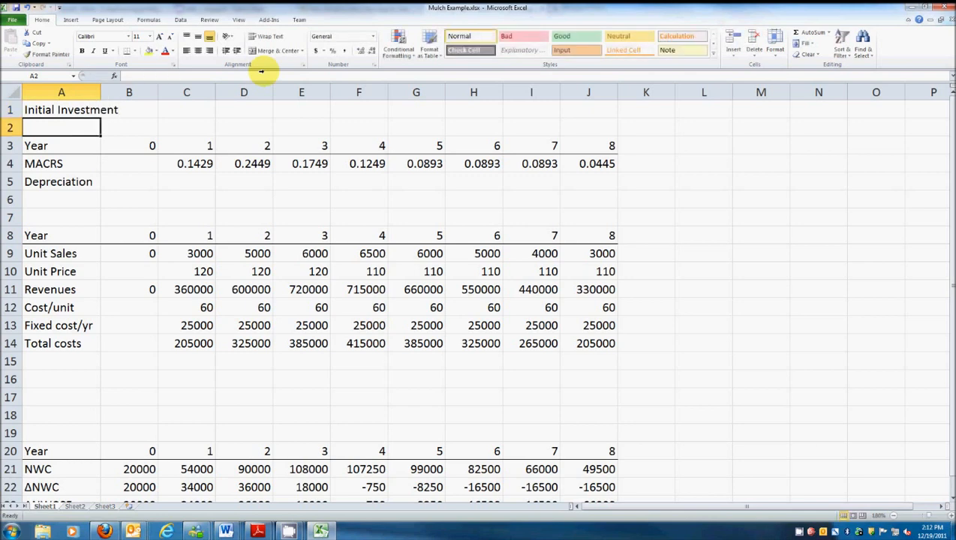
drag(96, 91, 124, 91)
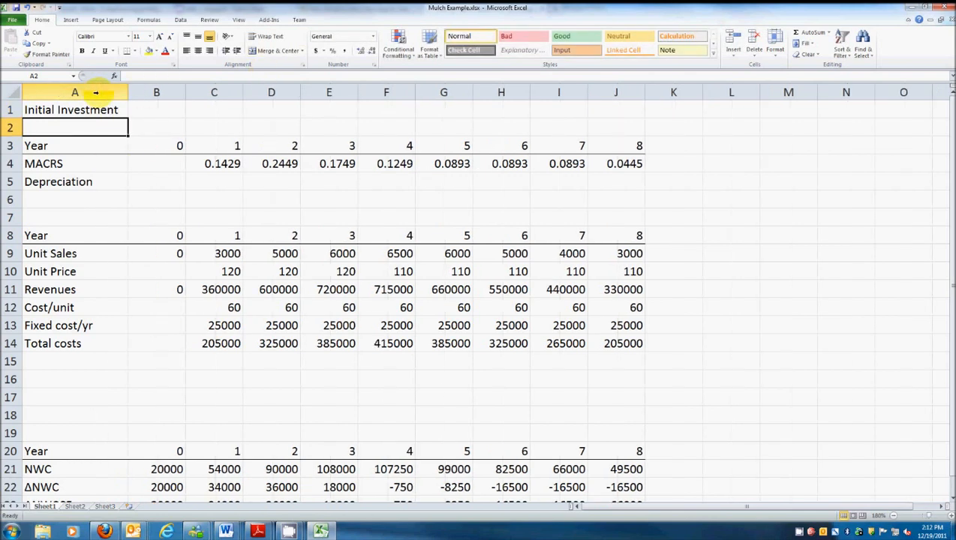
Insert five blank rows at rows 2 to 6, between the Initial Investment label and the MACRS table
drag(11, 127, 22, 197)
right_click(23, 197)
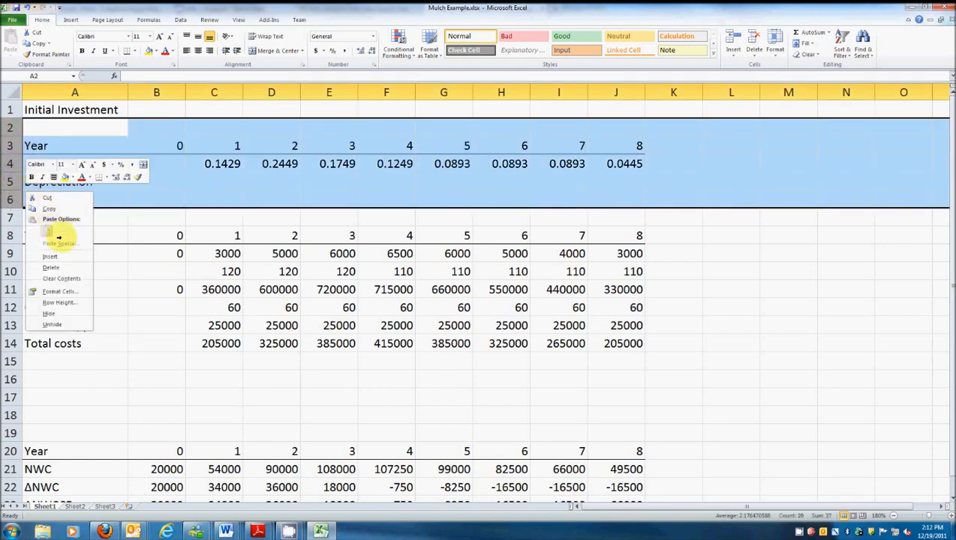
click(58, 257)
click(75, 128)
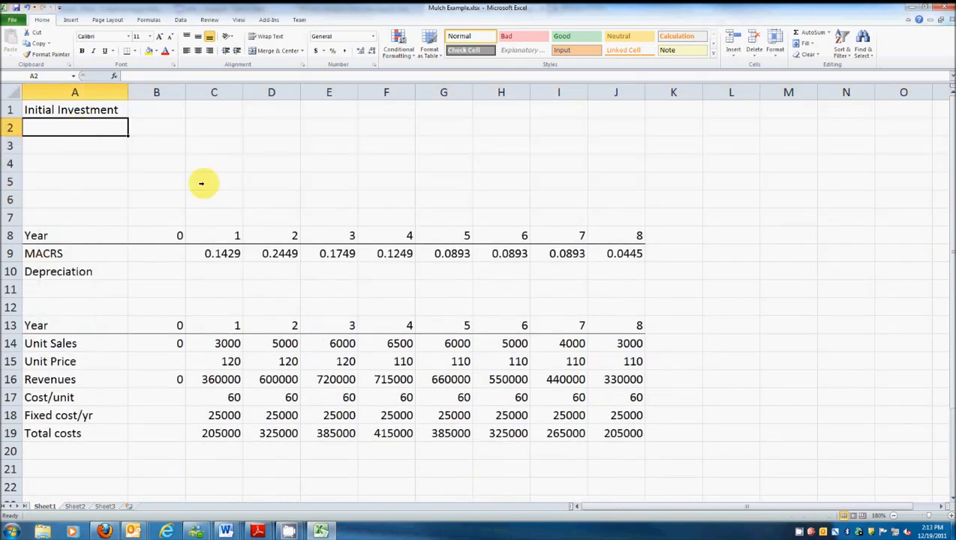
Enter the initial investment of 800000 in B1
click(166, 112)
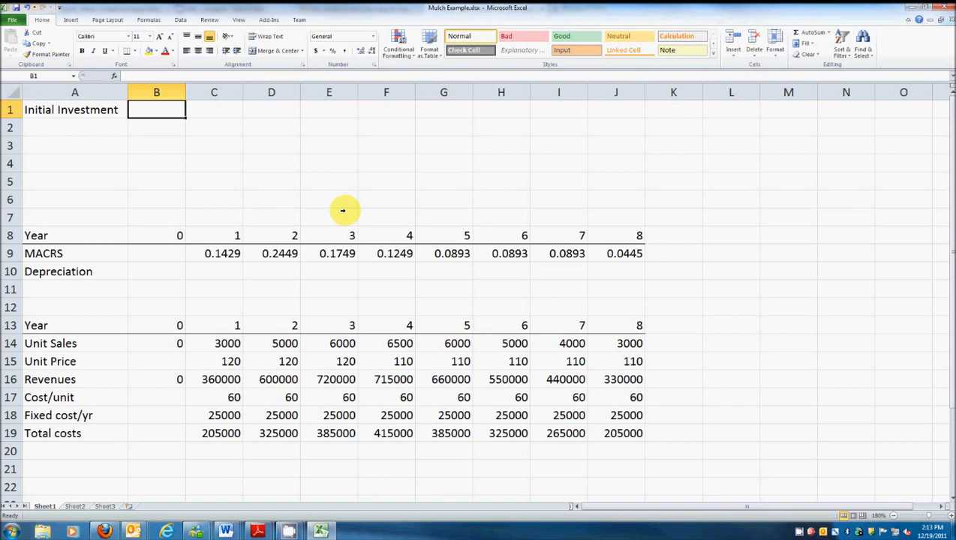
text(800000)
key(Return)
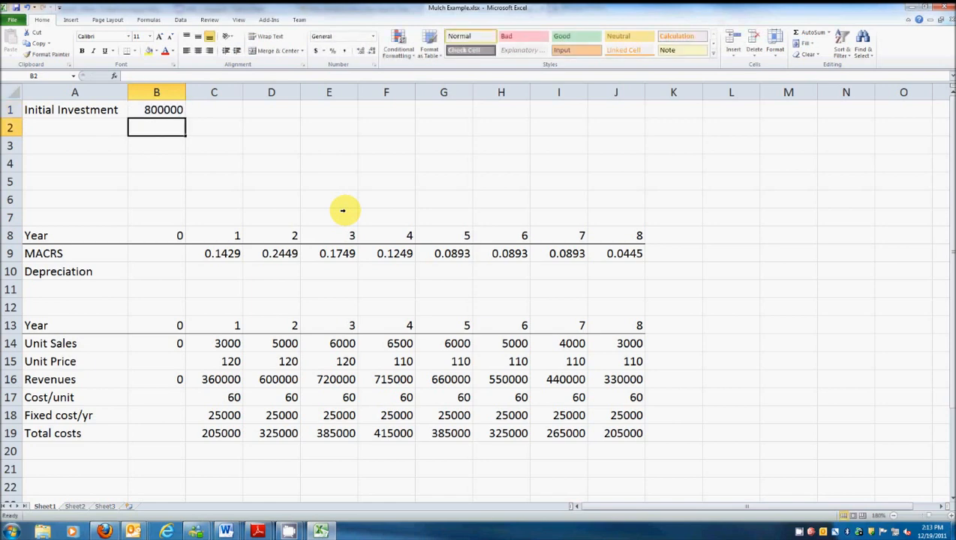
Enter the label Market Value in Yr 8 in A2 and autofit the width of column A
key(Up)
key(Left)
key(Down)
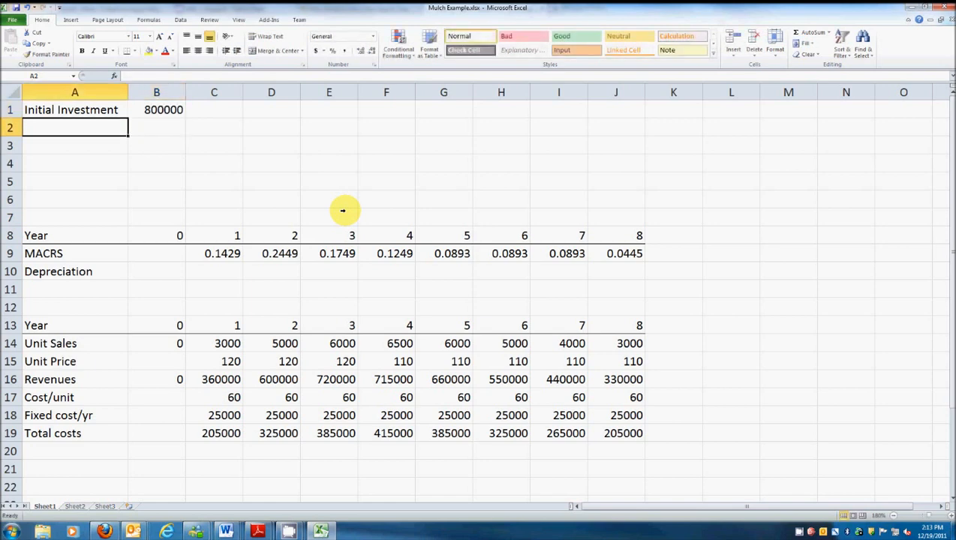
text(Market Value in Yr)
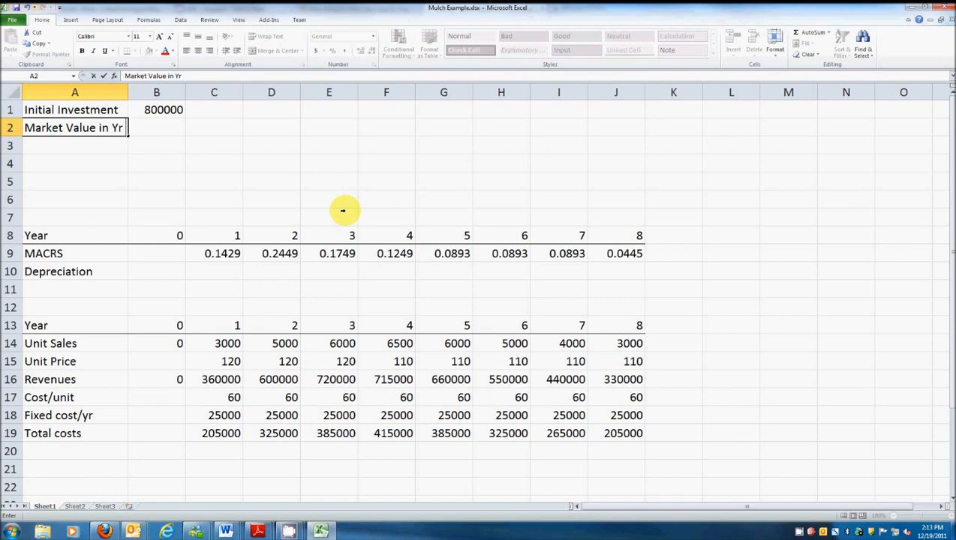
text( 8)
key(Return)
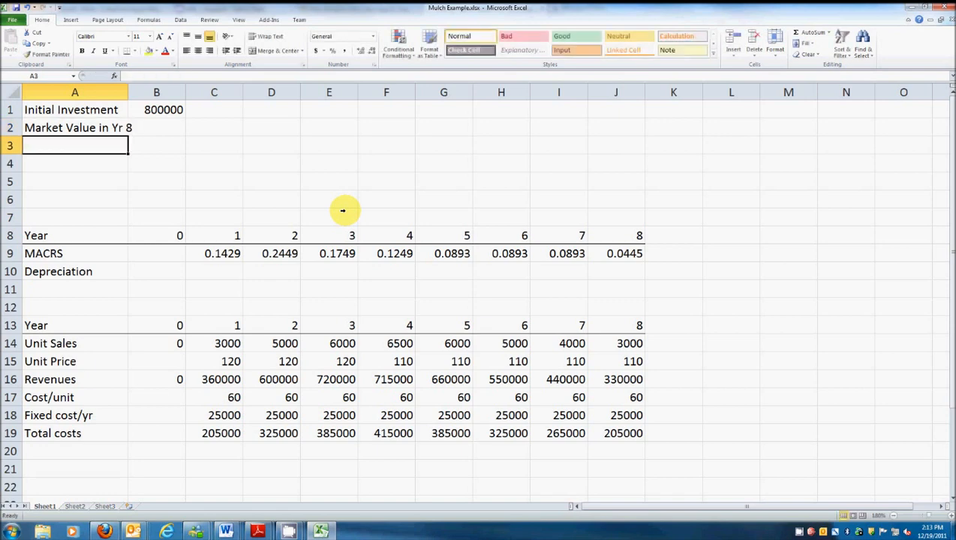
click(131, 91)
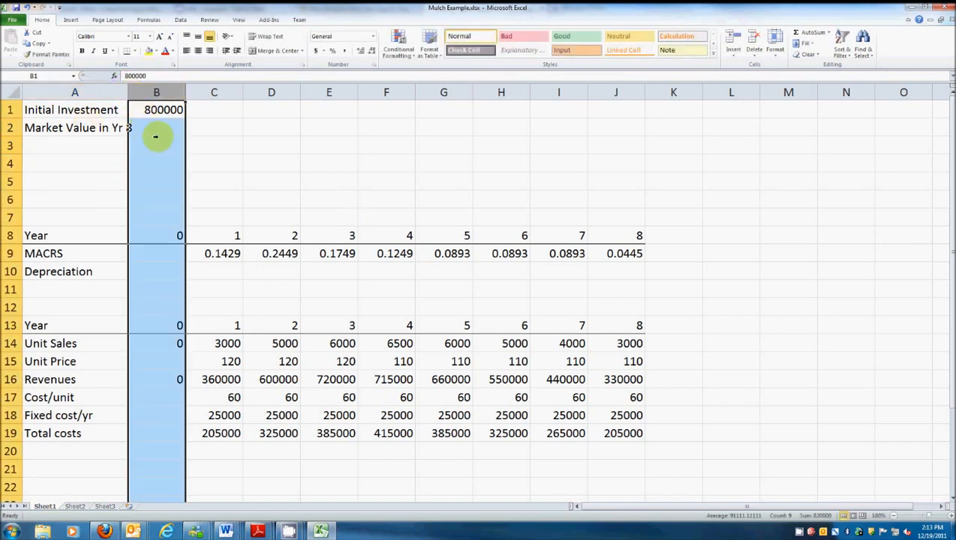
double_click(129, 91)
Enter the year 8 market value of 160000 in B2
click(164, 129)
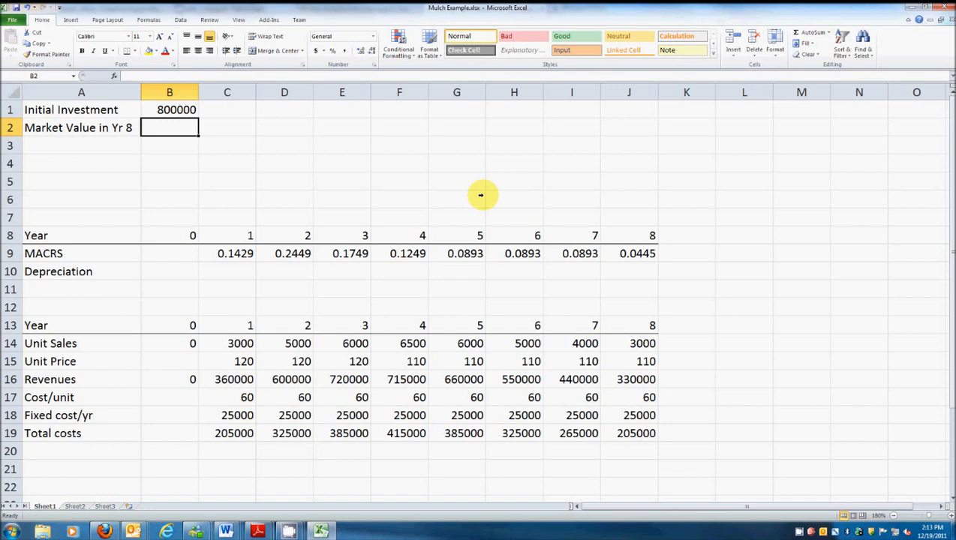
text(160000)
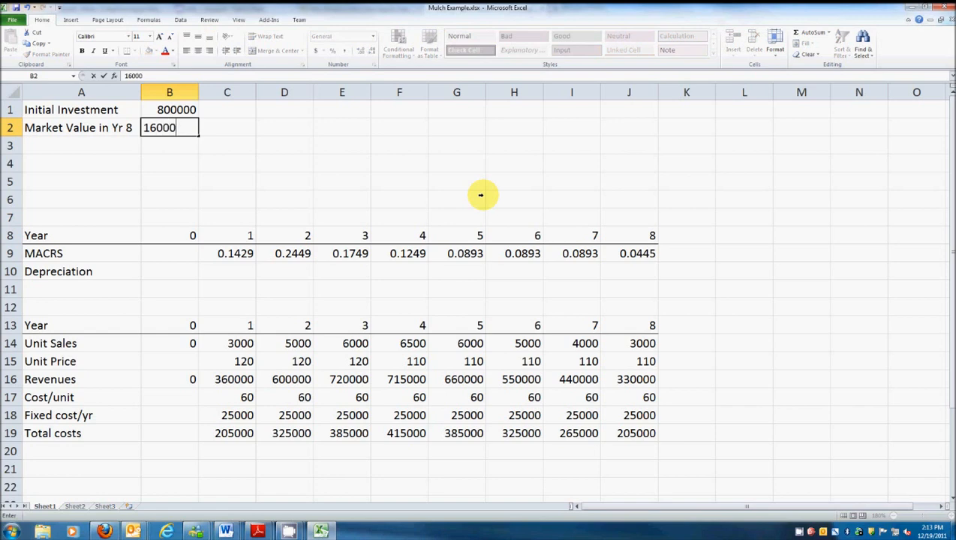
key(Return)
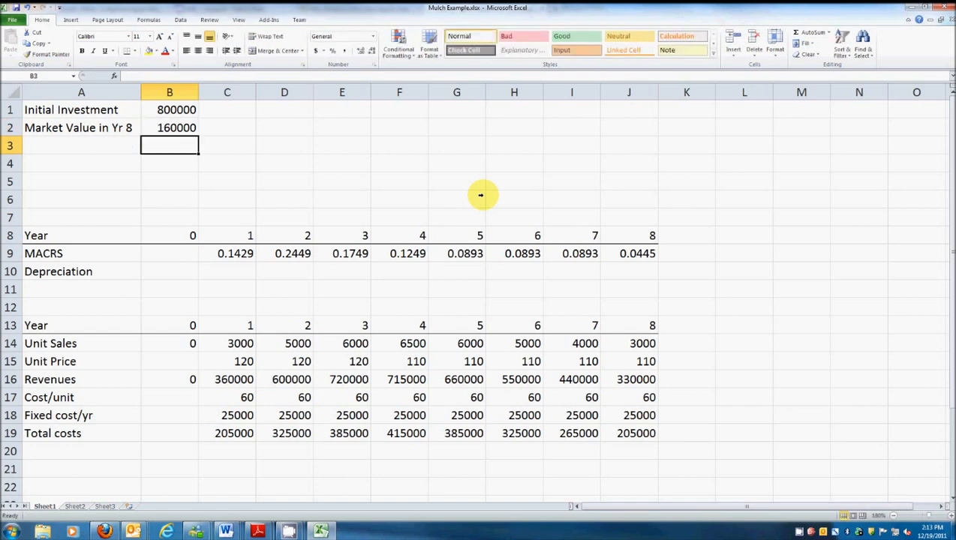
Calculate the year 1 depreciation in C10 as =C9*$B$1, with an absolute reference to the initial investment
click(221, 271)
text(=)
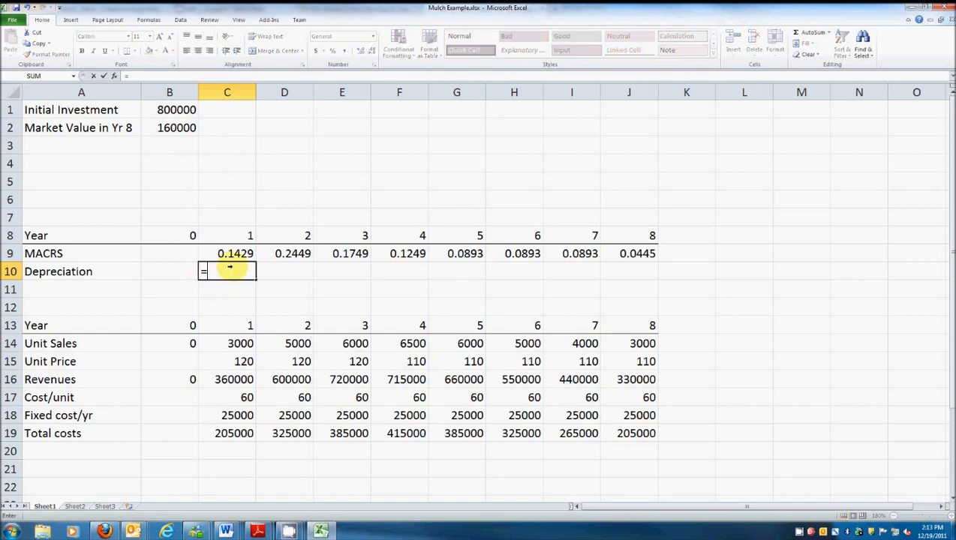
click(235, 253)
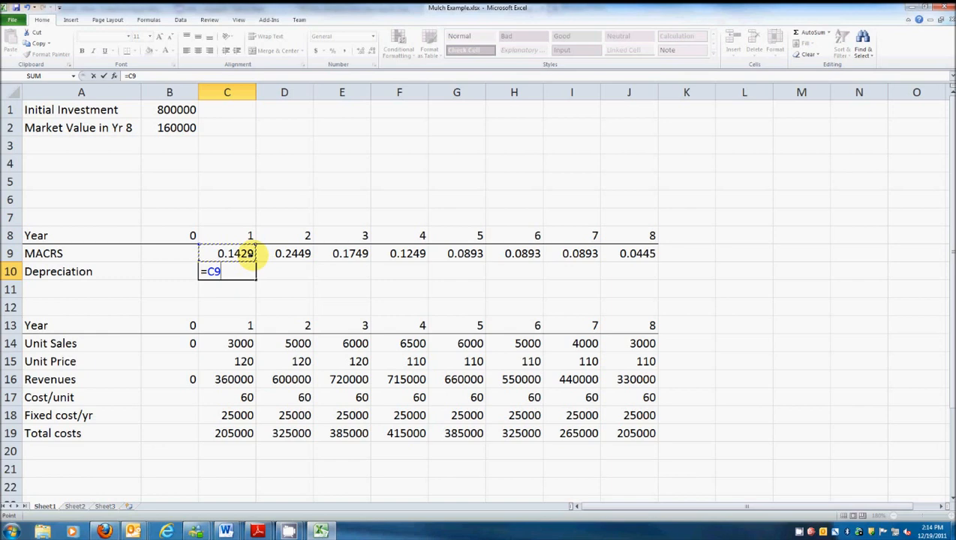
text(*)
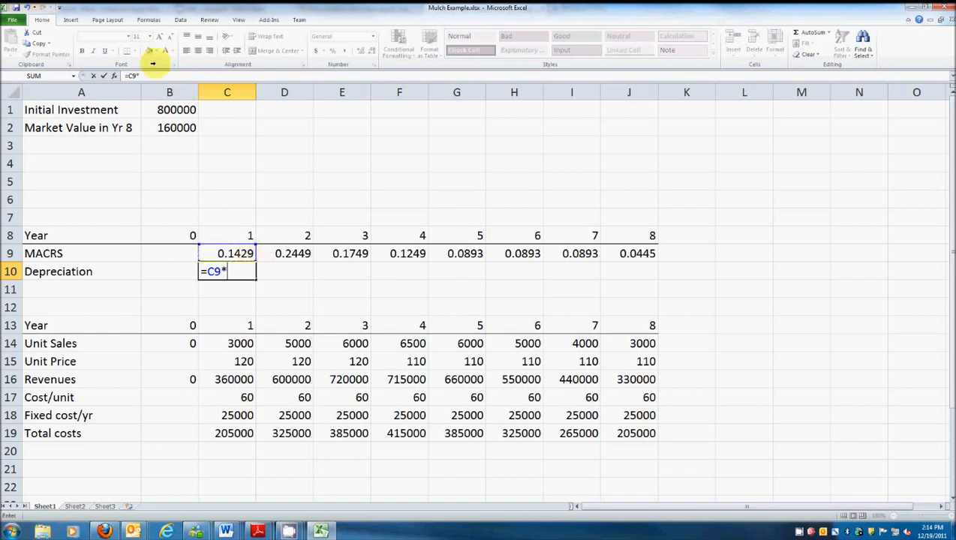
click(166, 110)
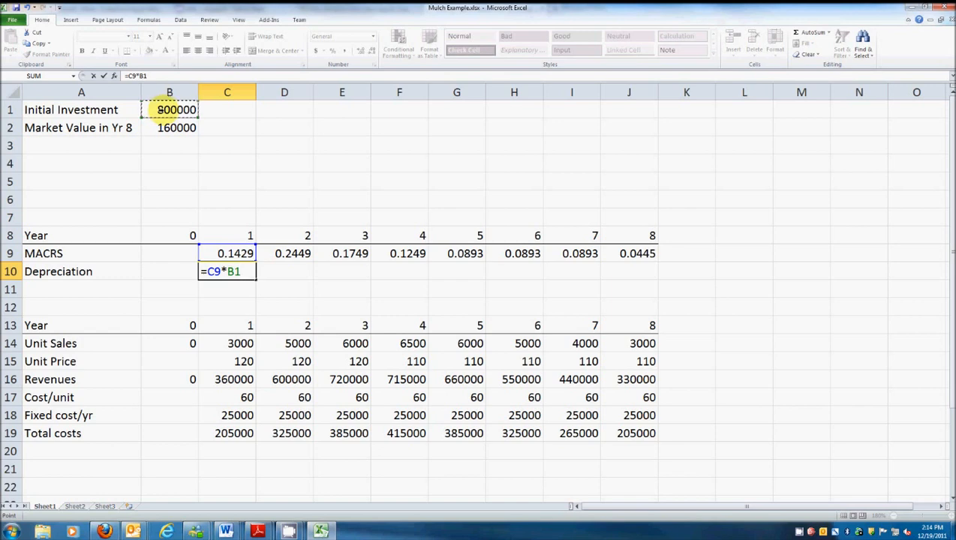
key(F4)
key(Return)
key(Up)
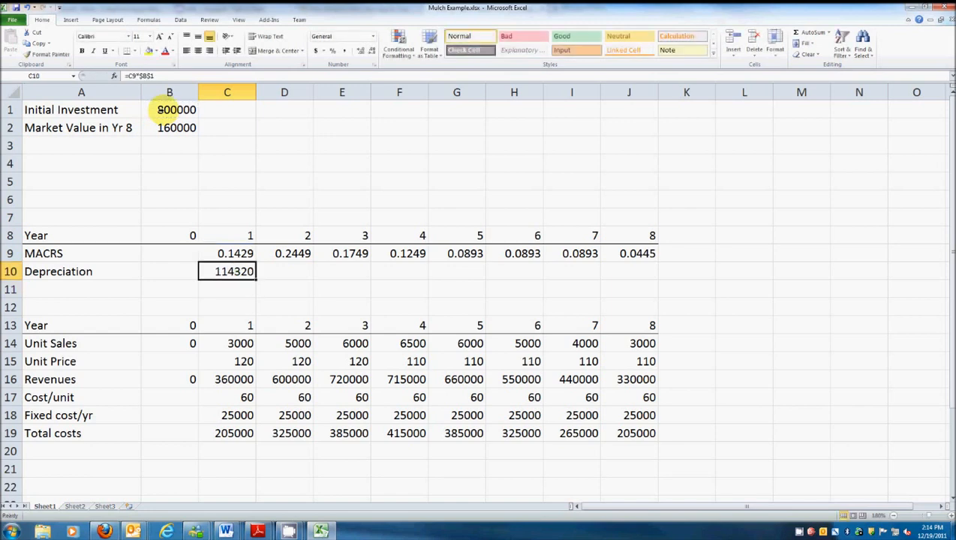
Fill the depreciation formula from C10 across to J10 for years 2 to 8 and check the cell references in J10
drag(257, 278, 657, 293)
click(763, 326)
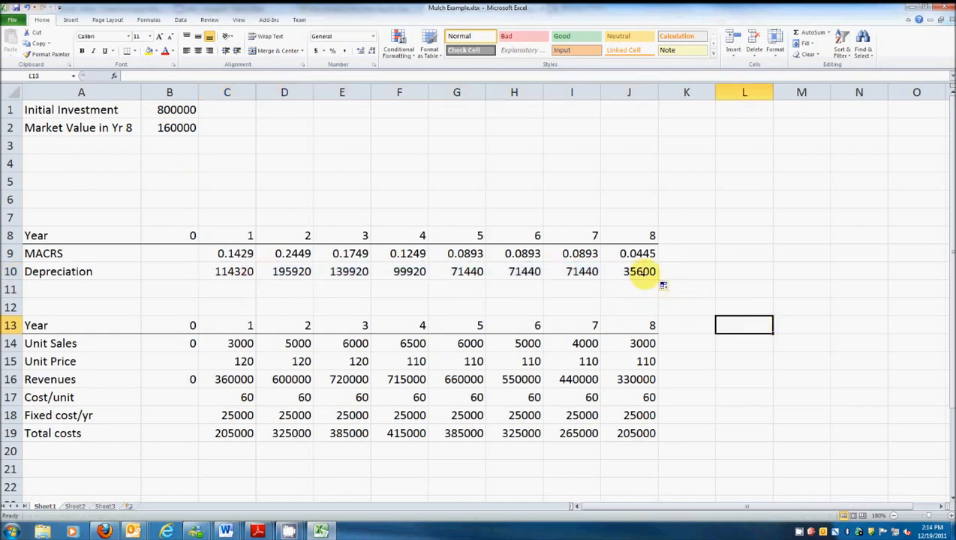
click(642, 274)
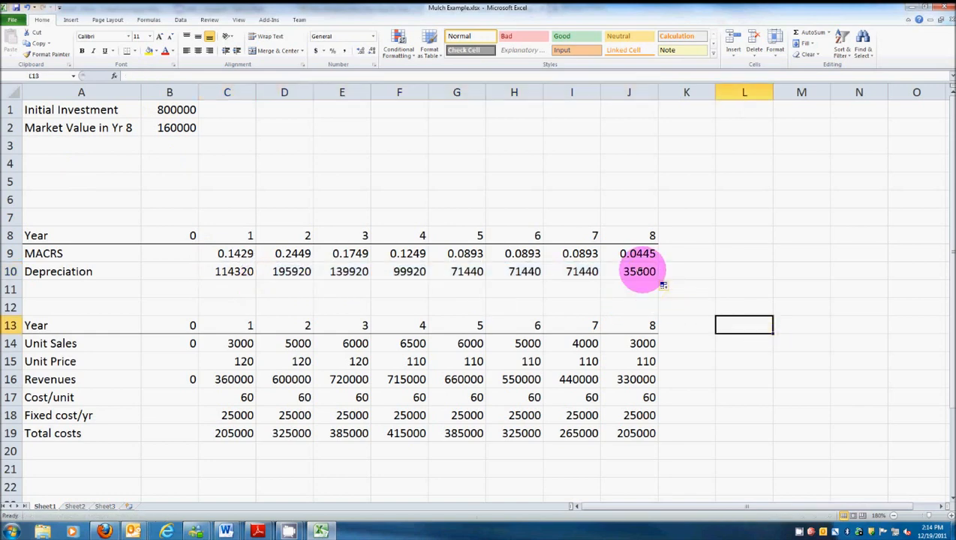
click(202, 75)
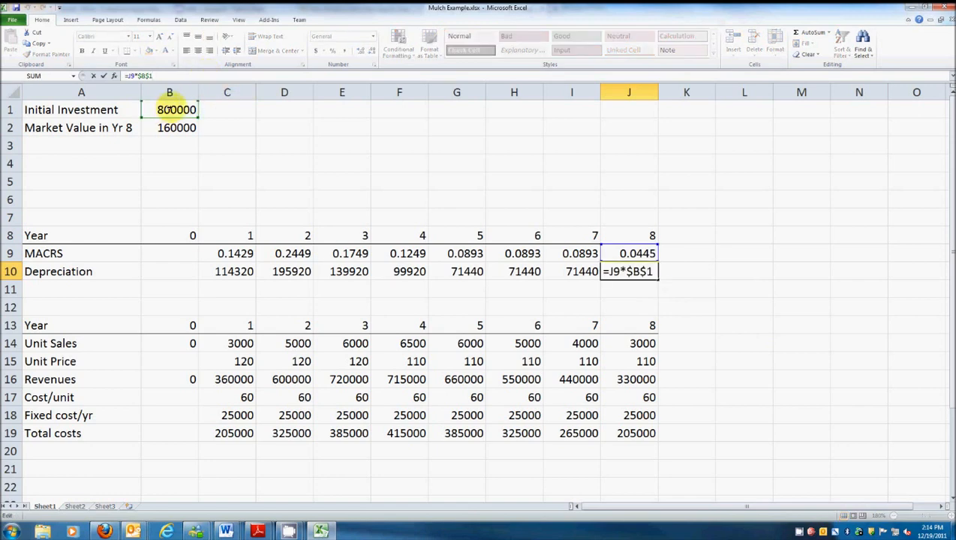
key(ctrl+Return)
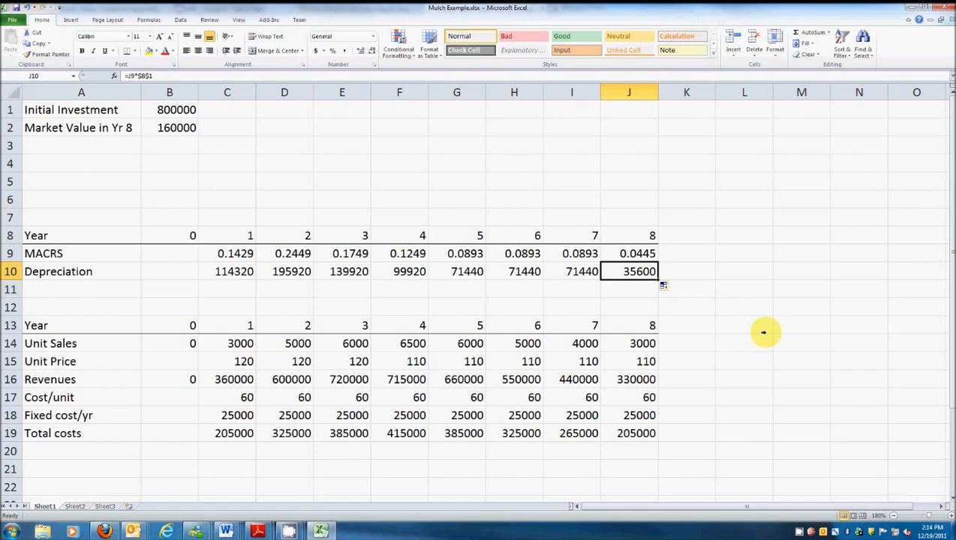
Add the row label Book Value in A11, below the Depreciation label
click(62, 291)
text(Boo)
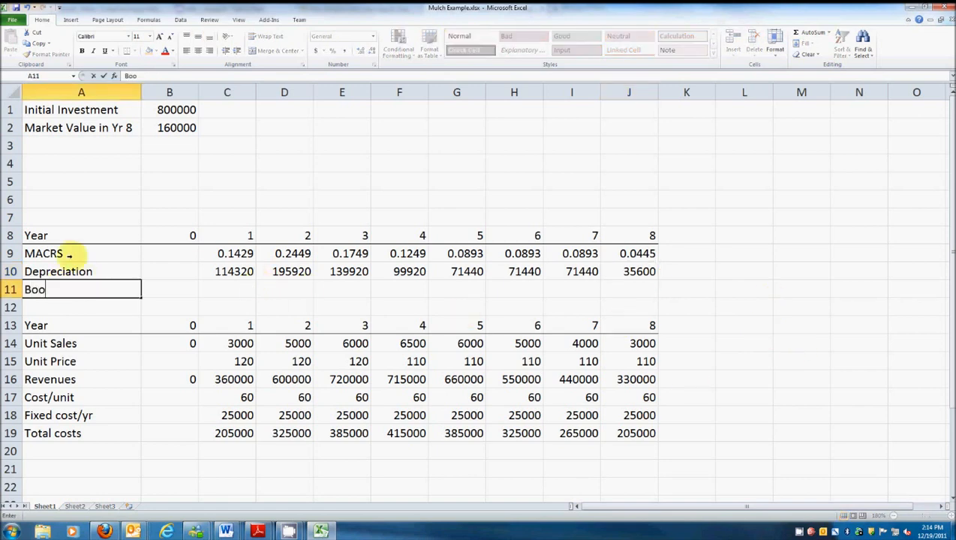
text(k Value)
key(Tab)
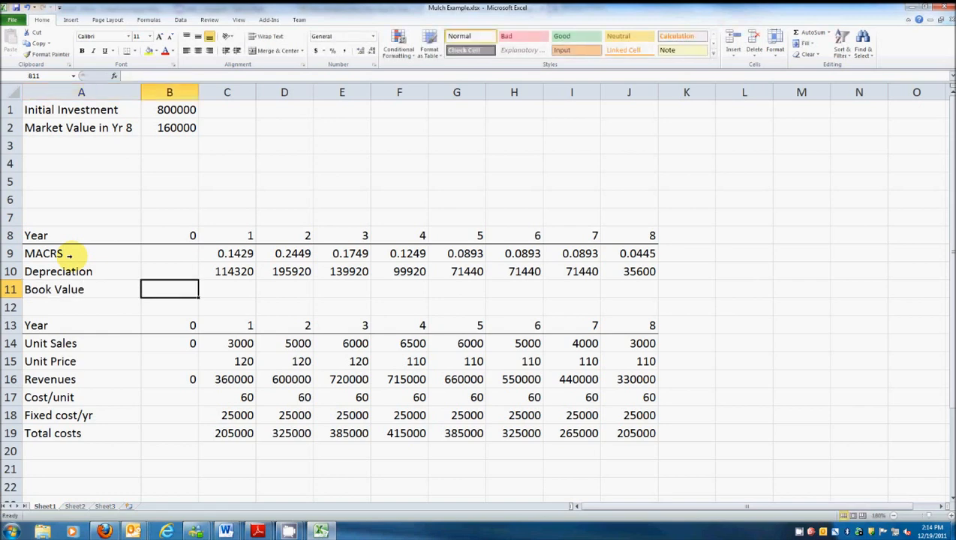
Set the year 0 book value in B11 to the initial investment with =B1
text(=)
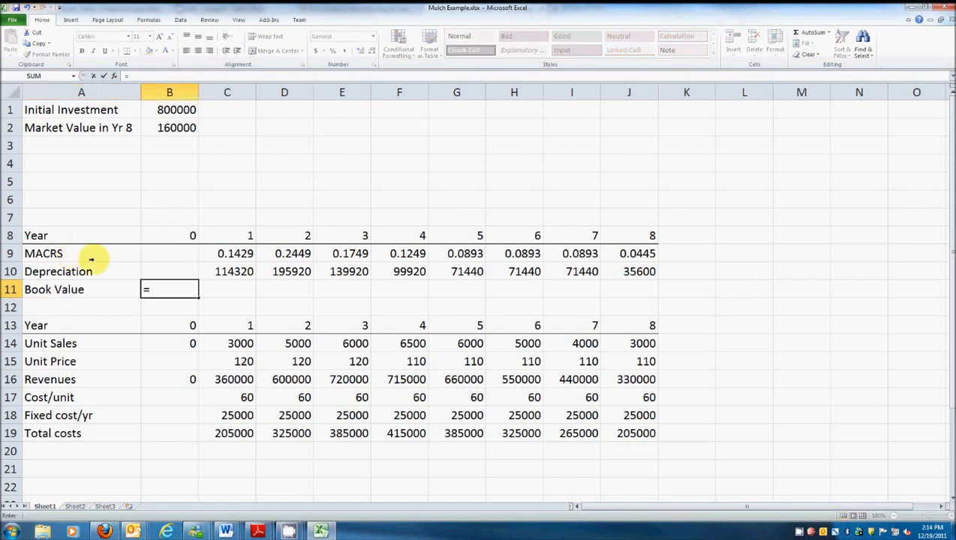
click(184, 110)
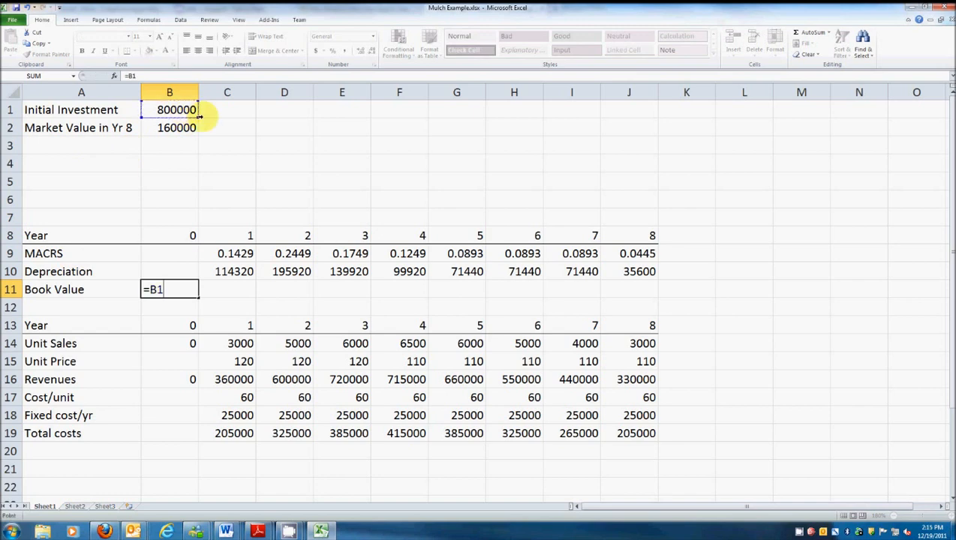
key(Return)
key(Up)
Calculate the year 1 book value in C11 as =B11-C10, the prior book value minus the year's depreciation
key(Right)
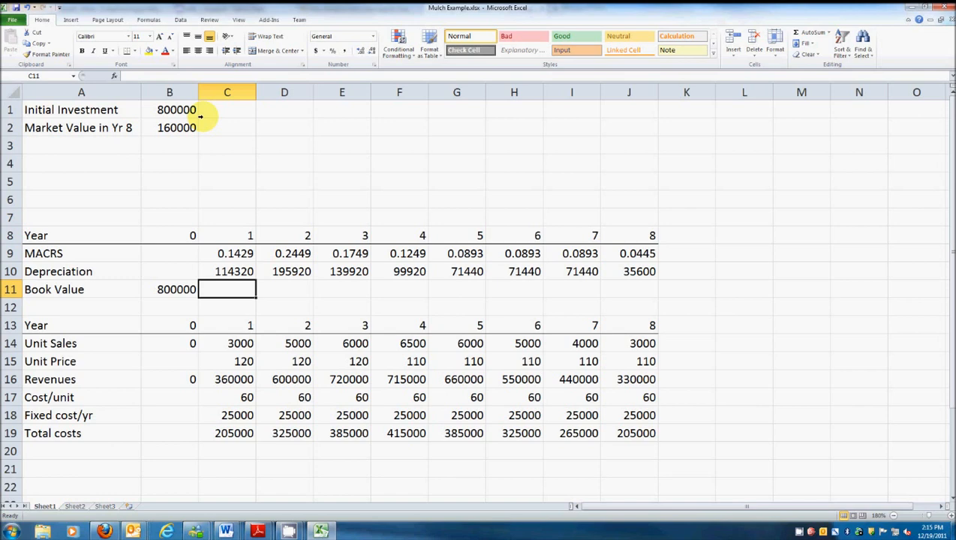
text(=)
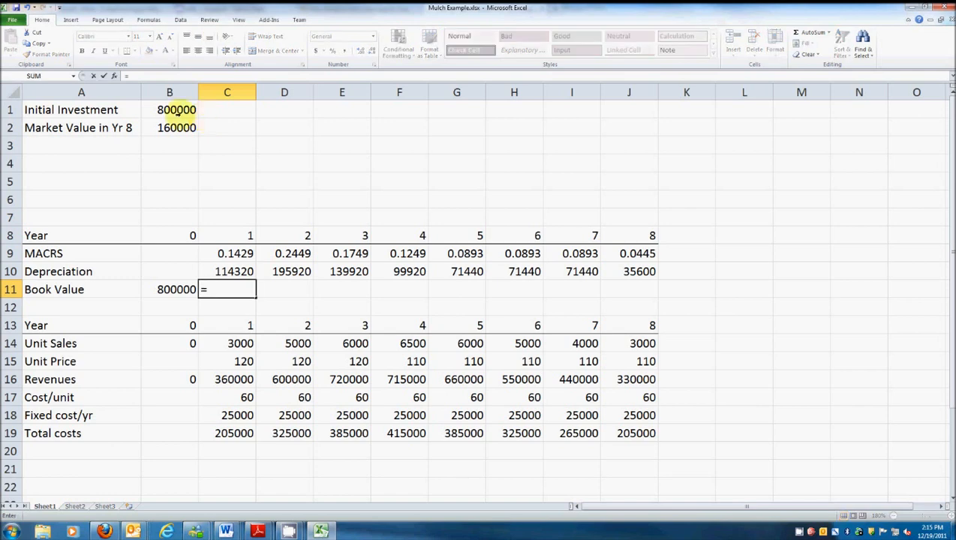
click(169, 290)
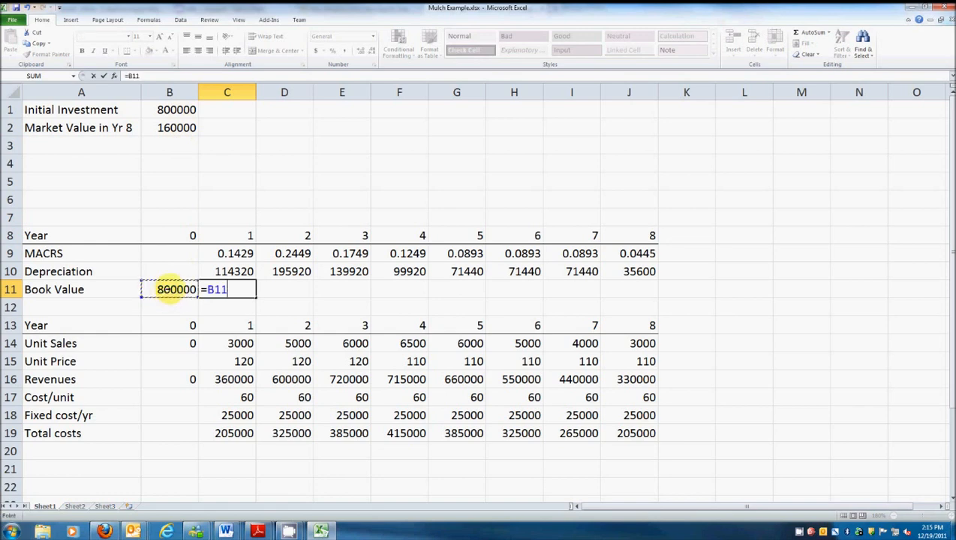
text(-)
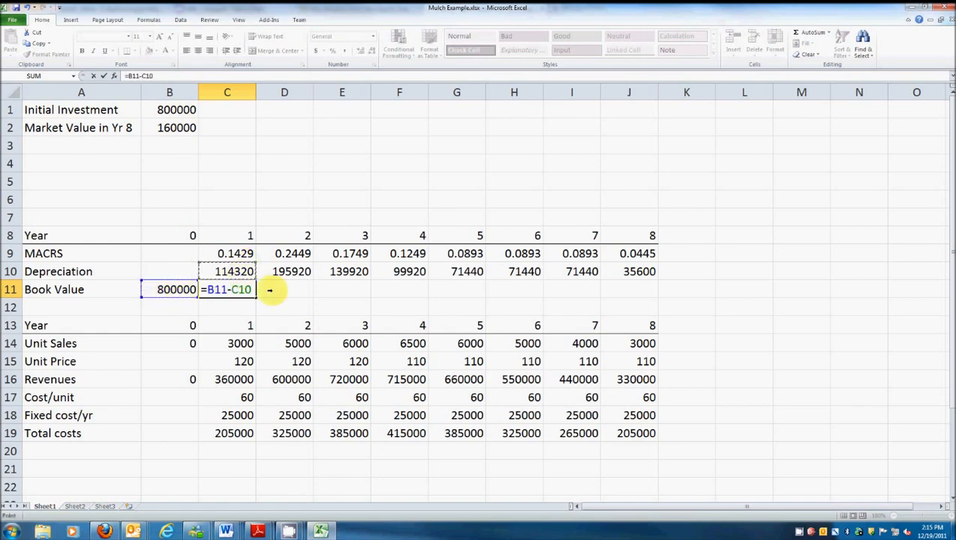
key(Return)
Fill the book value formula from C11 across to J11 for years 2 to 8 and check the cell references in J11
click(242, 297)
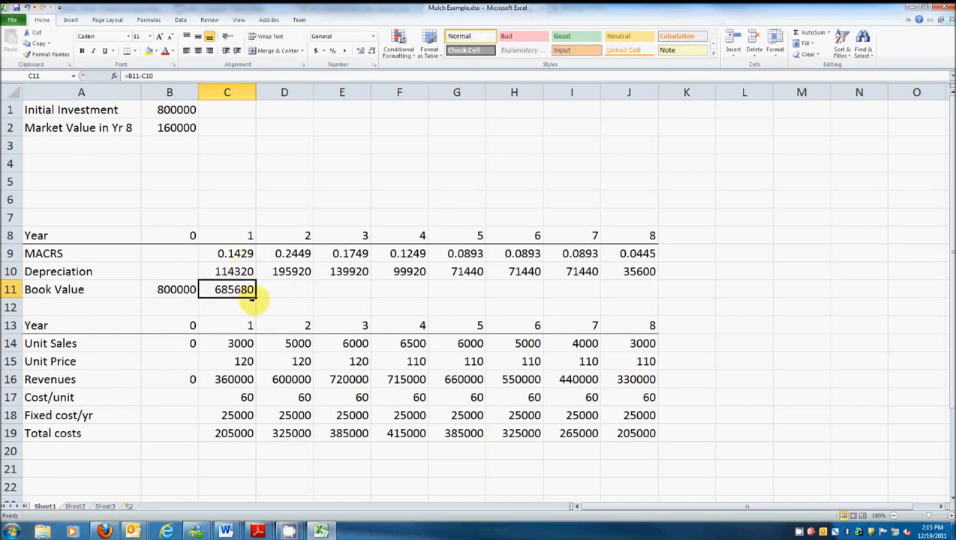
drag(253, 298, 661, 291)
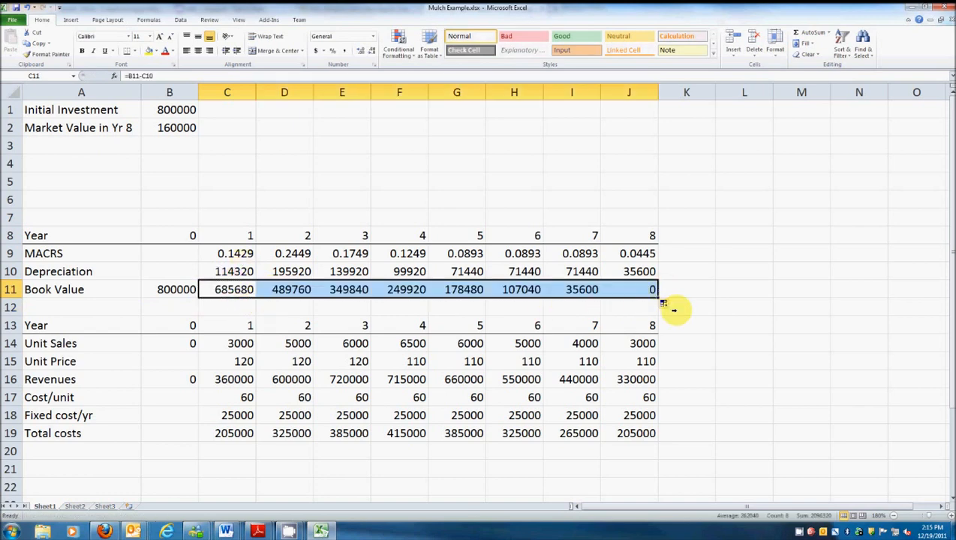
click(639, 289)
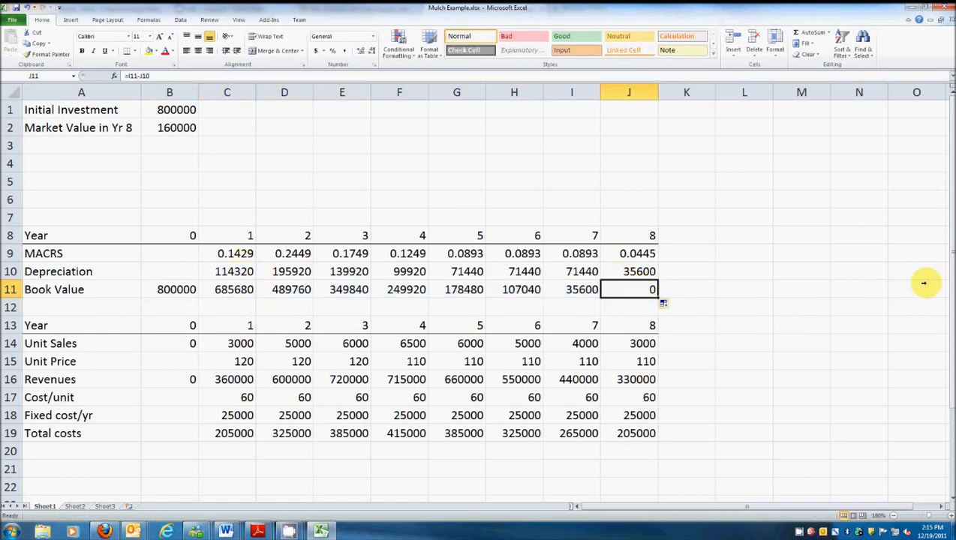
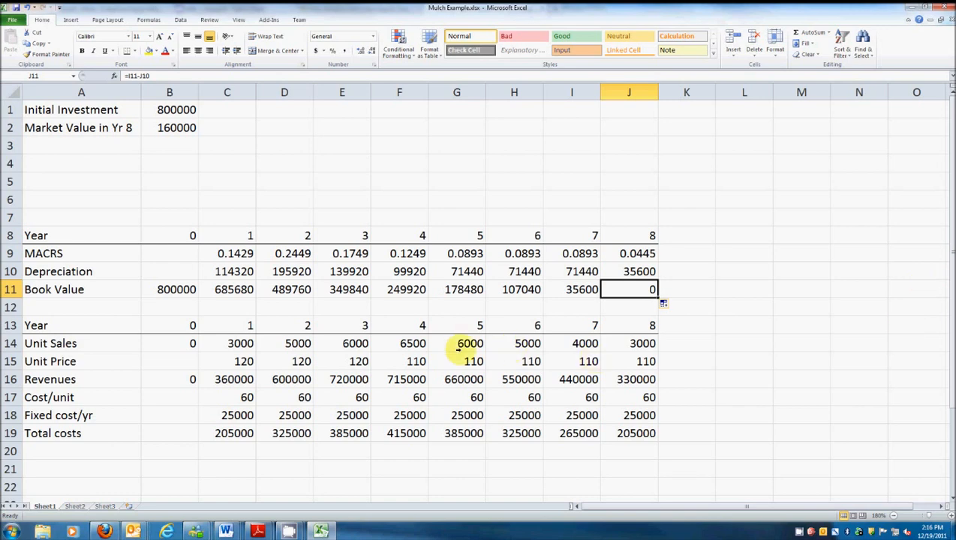
Add the row label Depreciation in A20, below Total costs
click(52, 450)
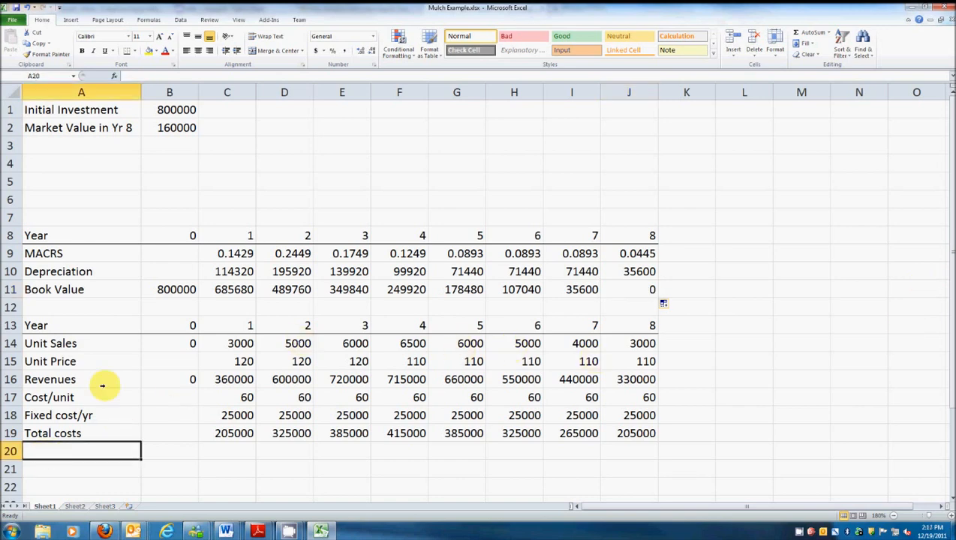
text(Depreciation)
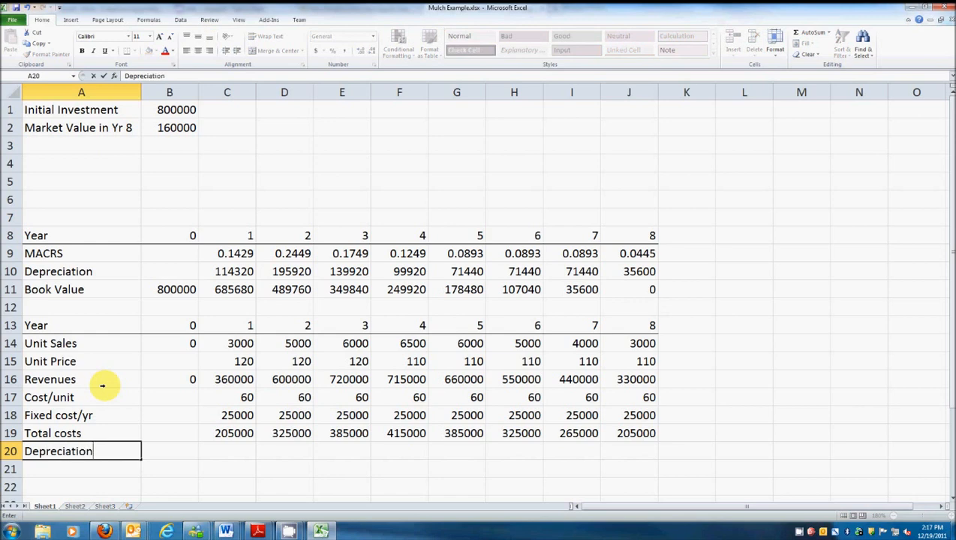
key(Tab)
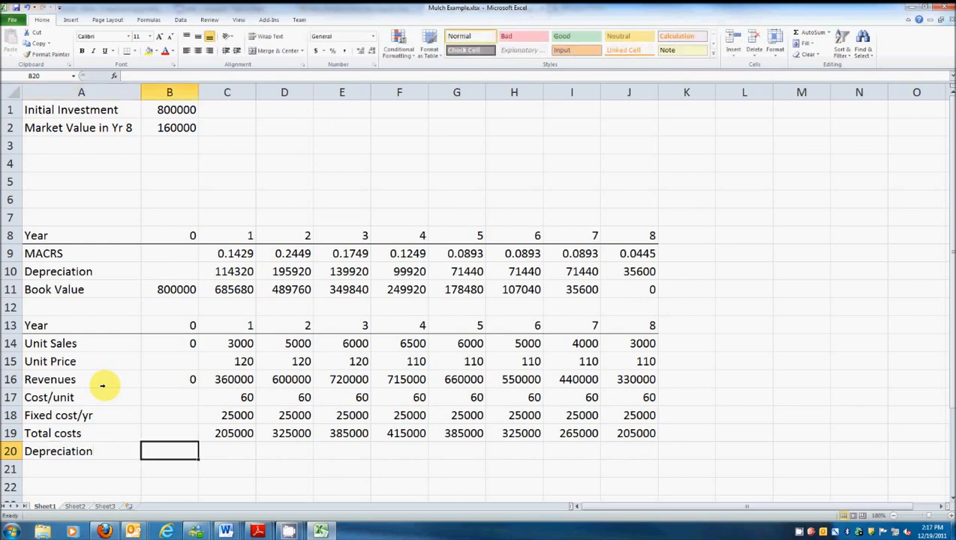
Link B20 to the depreciation schedule with =B10 and fill the formula across to J20 for years 1 to 8
text(=)
click(184, 273)
key(Return)
click(167, 450)
drag(196, 459, 650, 465)
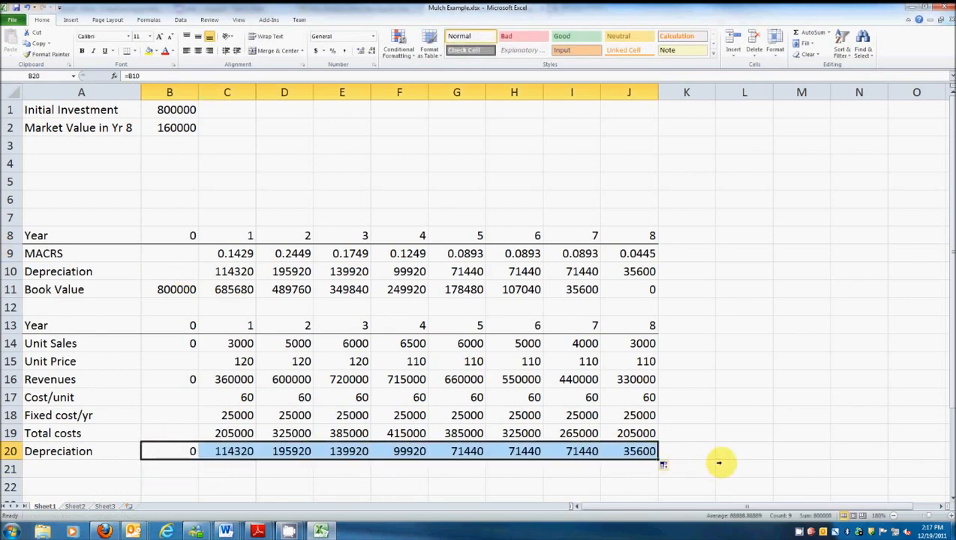
Test the linked depreciation and book value rows by setting the initial investment in B1 to 900000, and restore it to 800000
click(172, 111)
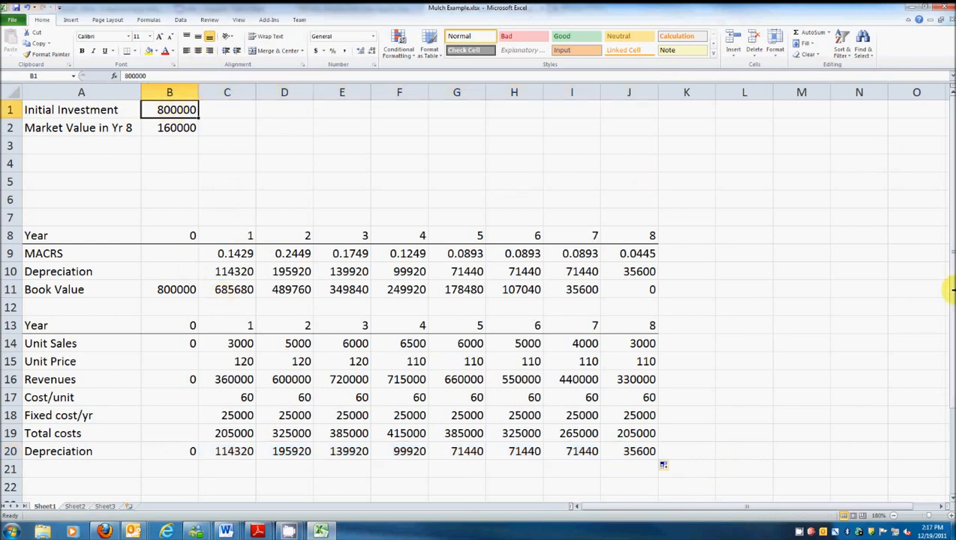
text(900000)
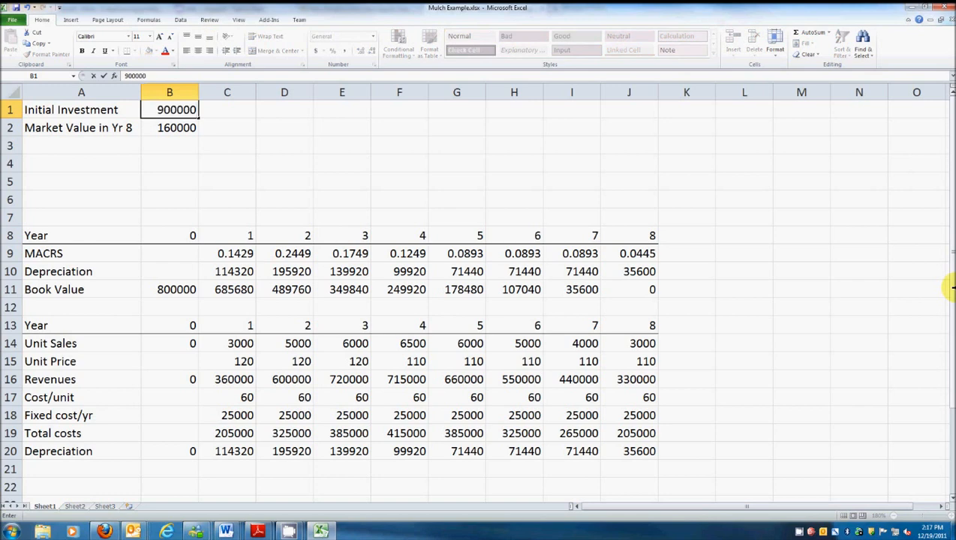
key(Return)
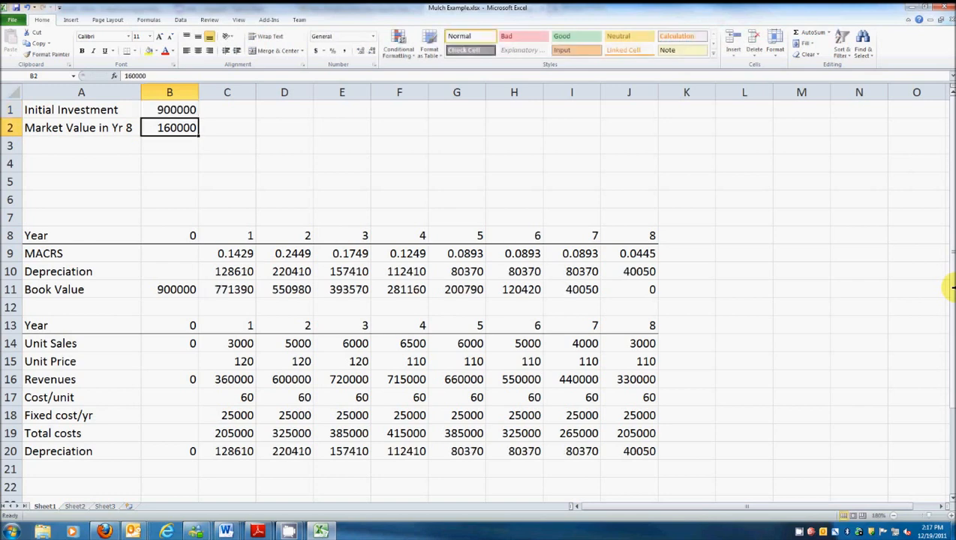
key(Up)
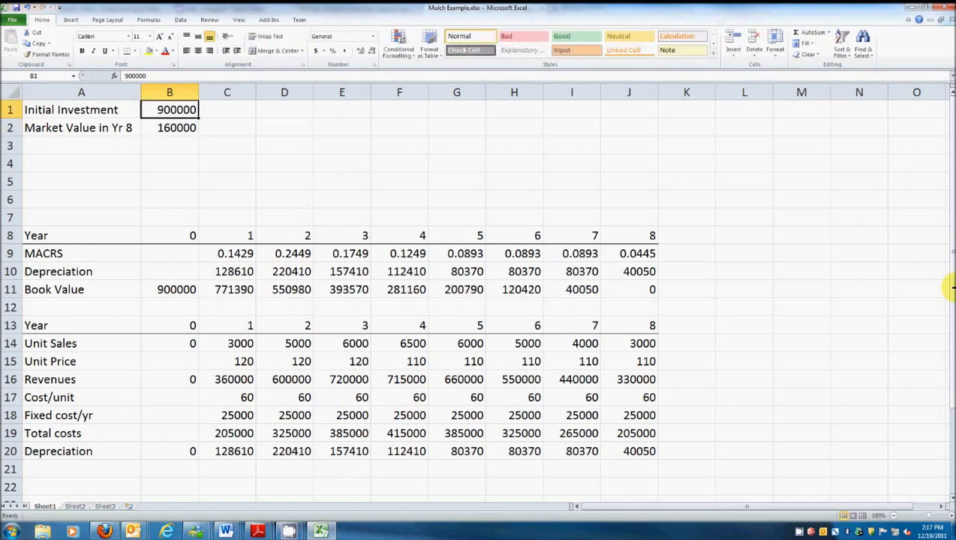
text(80000)
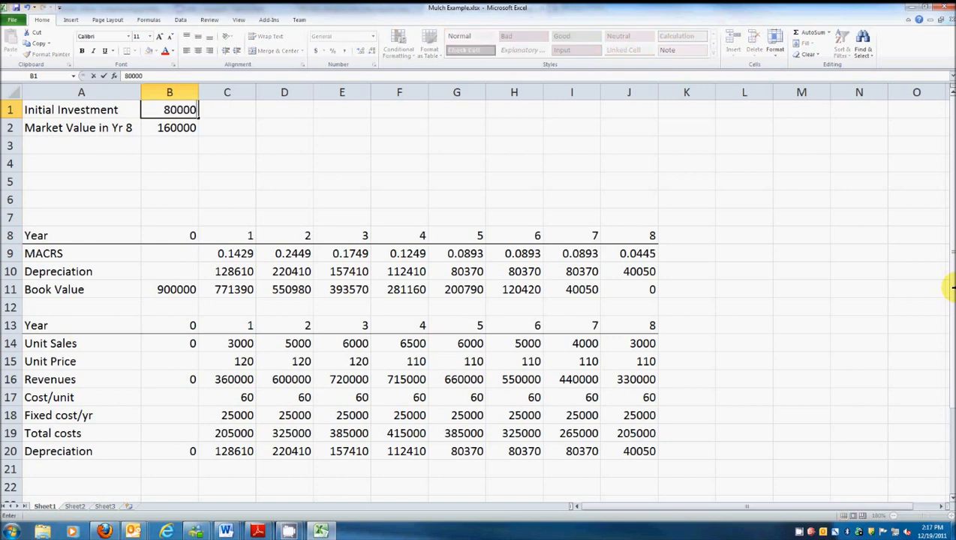
text(0)
key(Return)
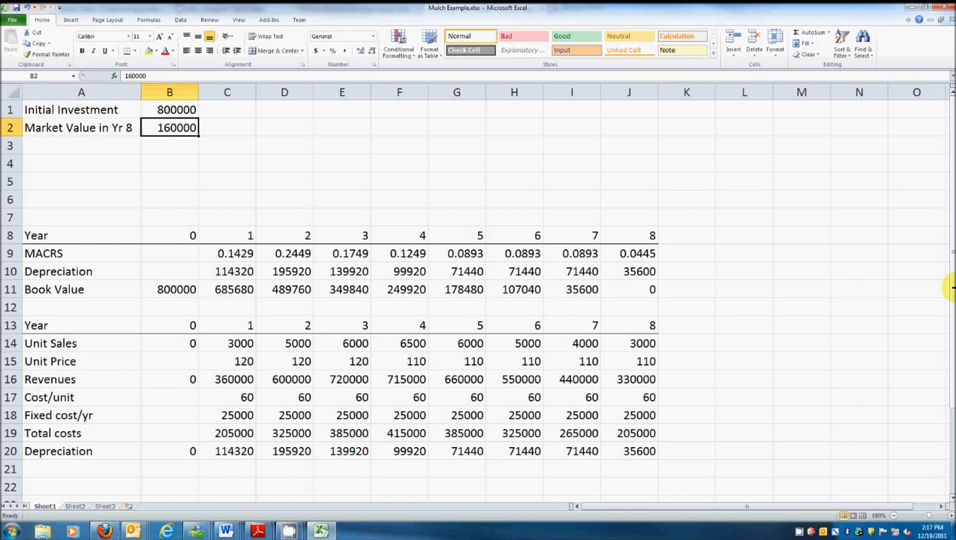
Add the row label EBIT in A21, below the Depreciation label
click(47, 468)
text(EBIT)
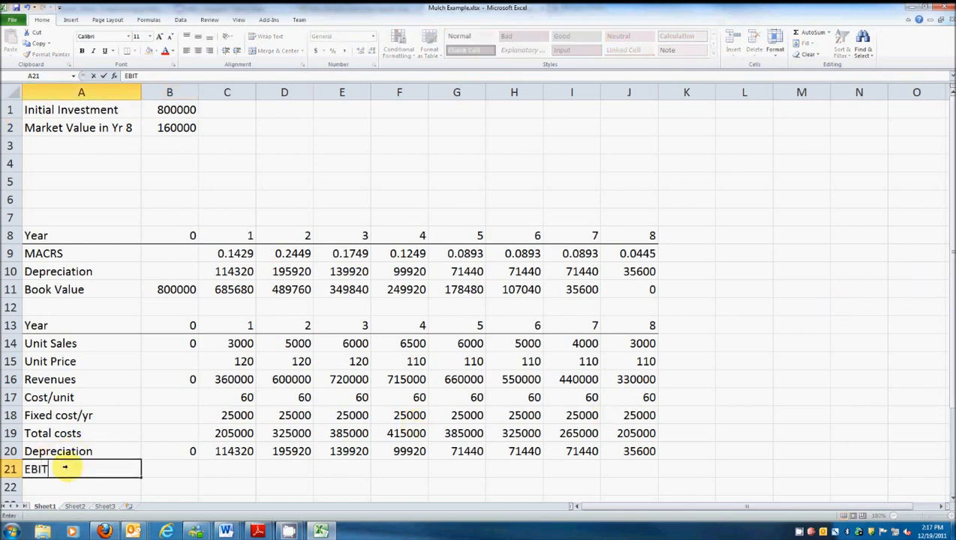
key(Tab)
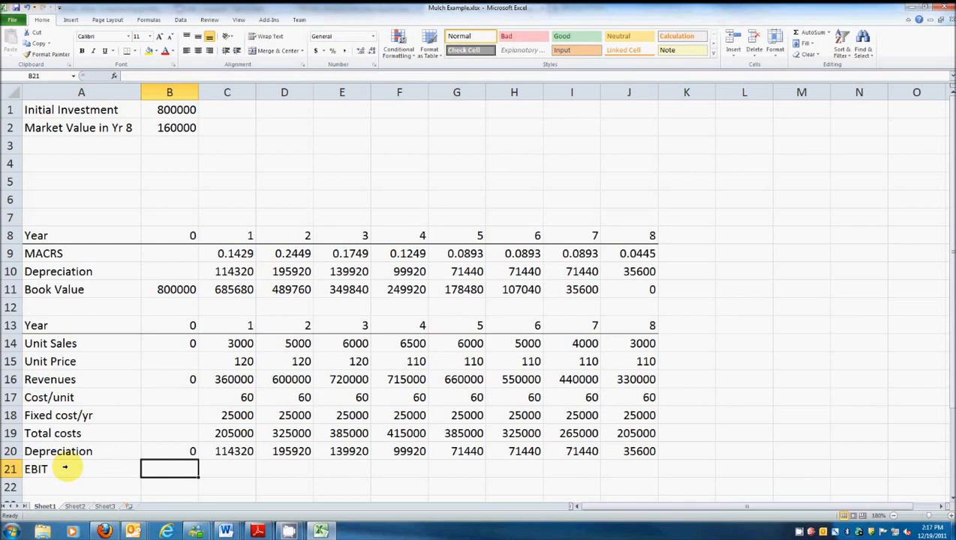
Calculate the year 1 EBIT in C21 as revenues minus total costs minus depreciation with =C16-C19-C20
key(Tab)
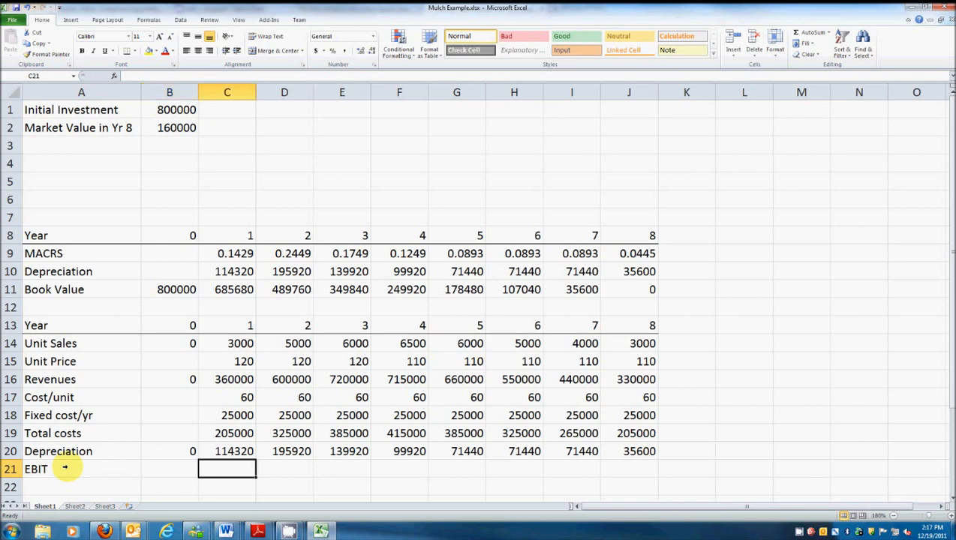
text(=)
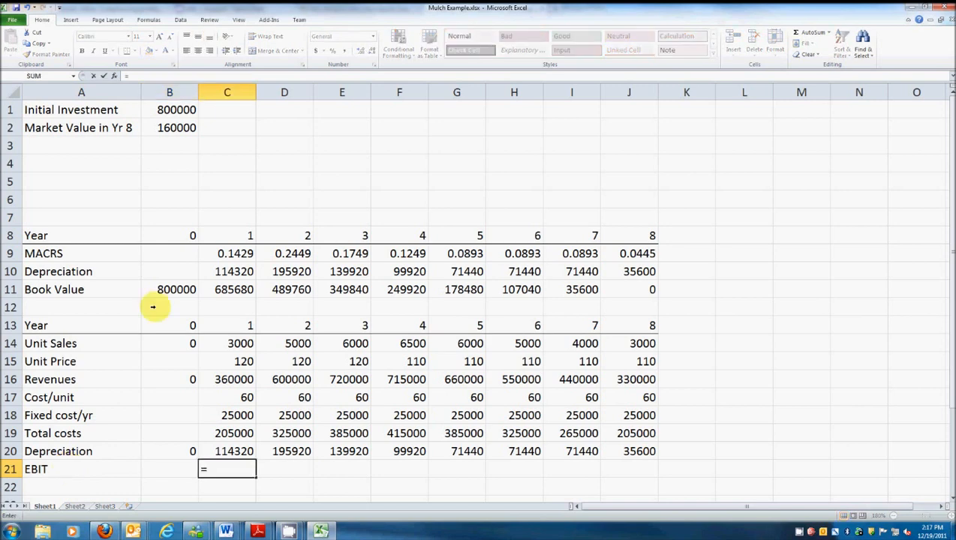
click(230, 378)
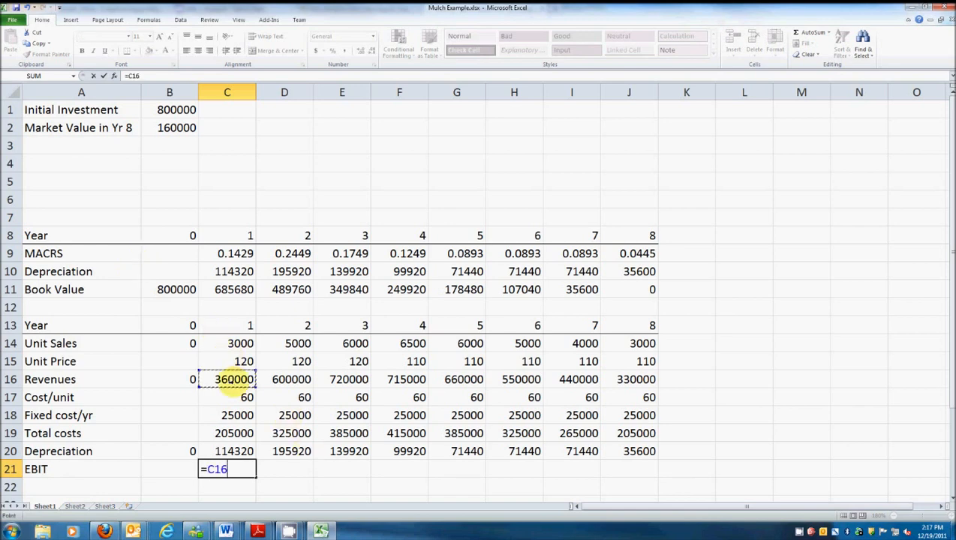
text(-)
click(234, 432)
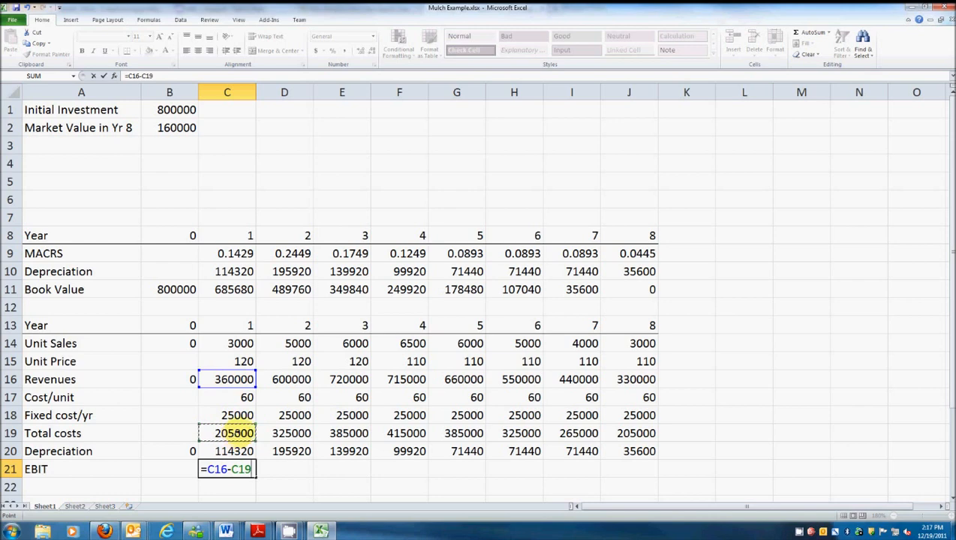
text(-)
click(239, 450)
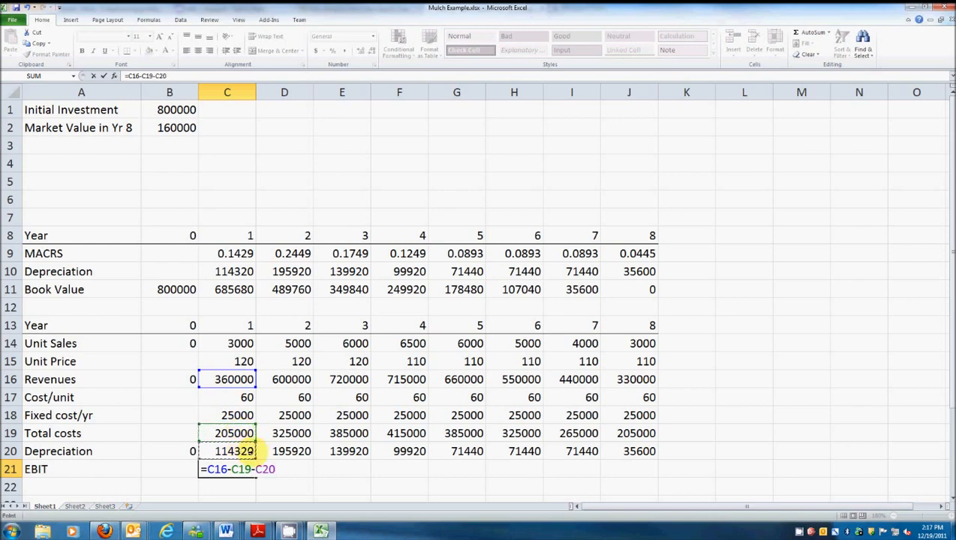
key(Return)
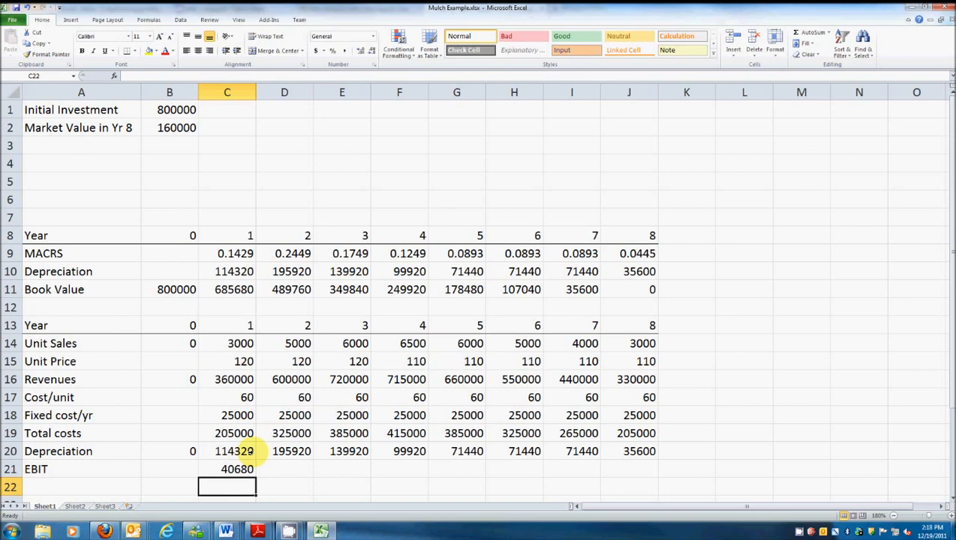
Fill the EBIT formula from C21 across to J21 and copy it into B21 for year 0, checking the references in J21
click(250, 471)
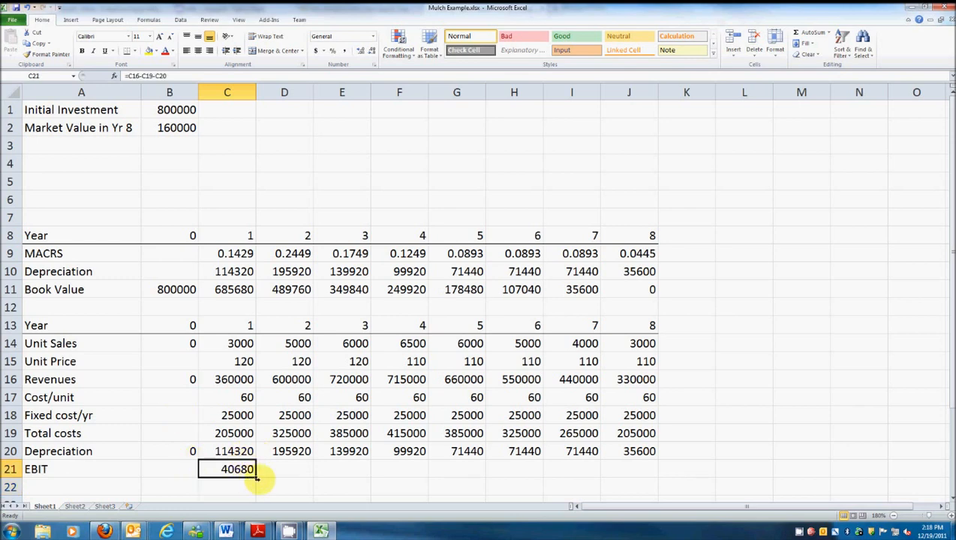
drag(254, 474, 661, 478)
right_click(224, 467)
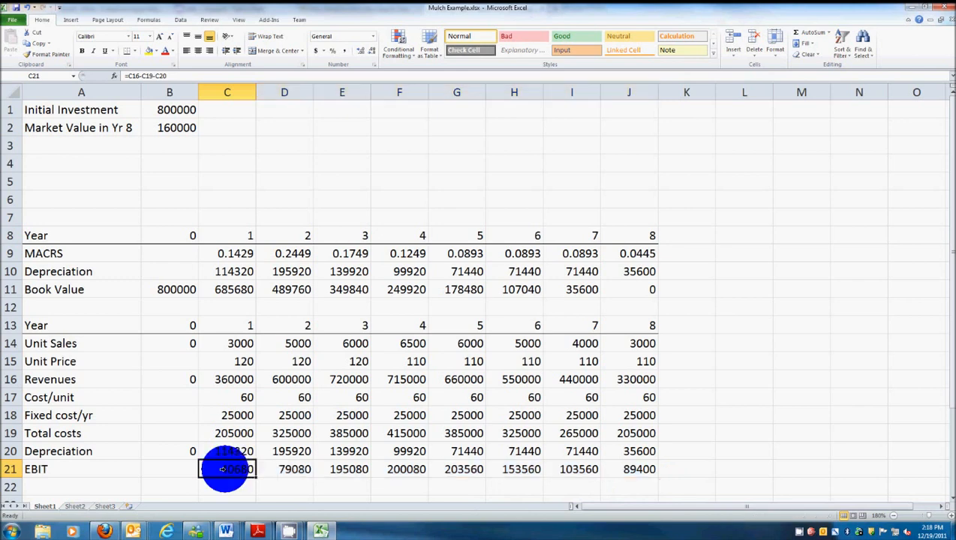
click(248, 310)
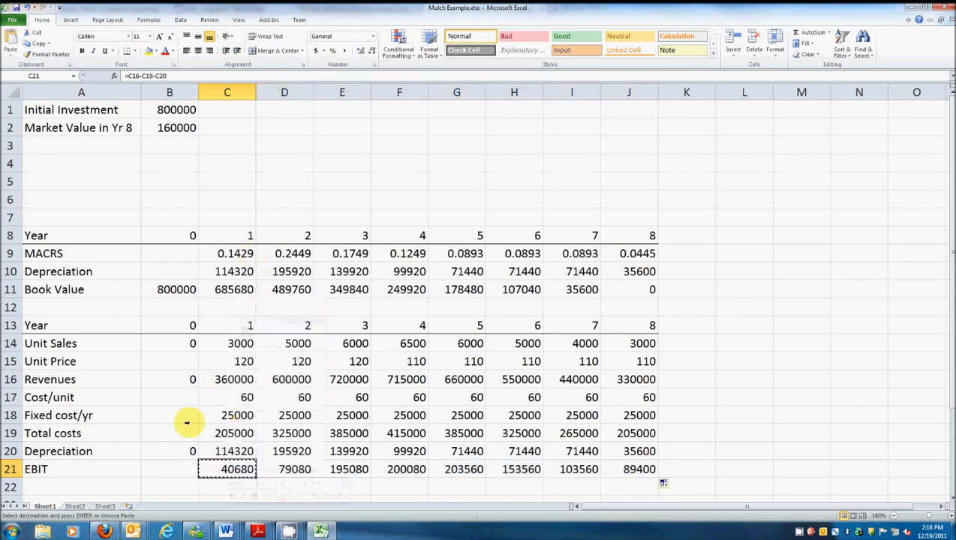
right_click(187, 465)
click(208, 328)
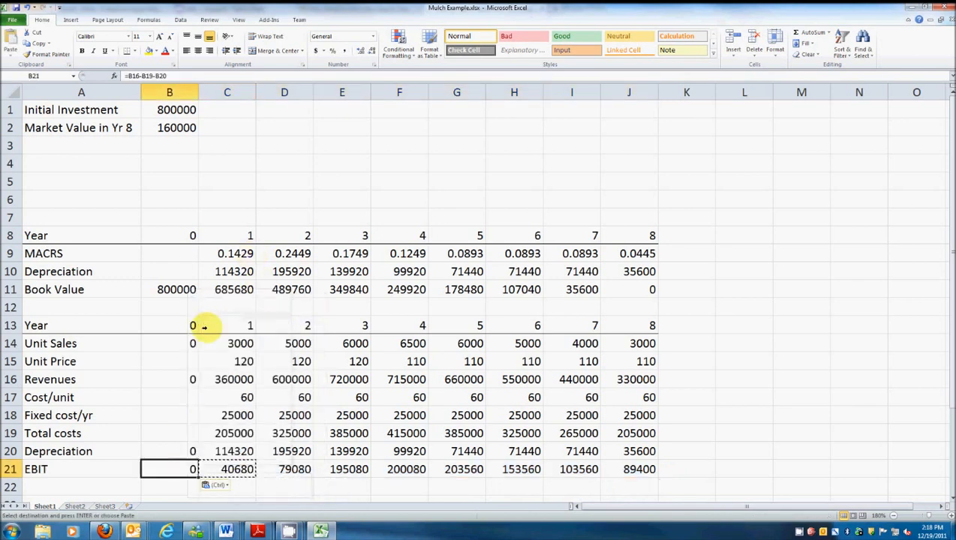
click(607, 473)
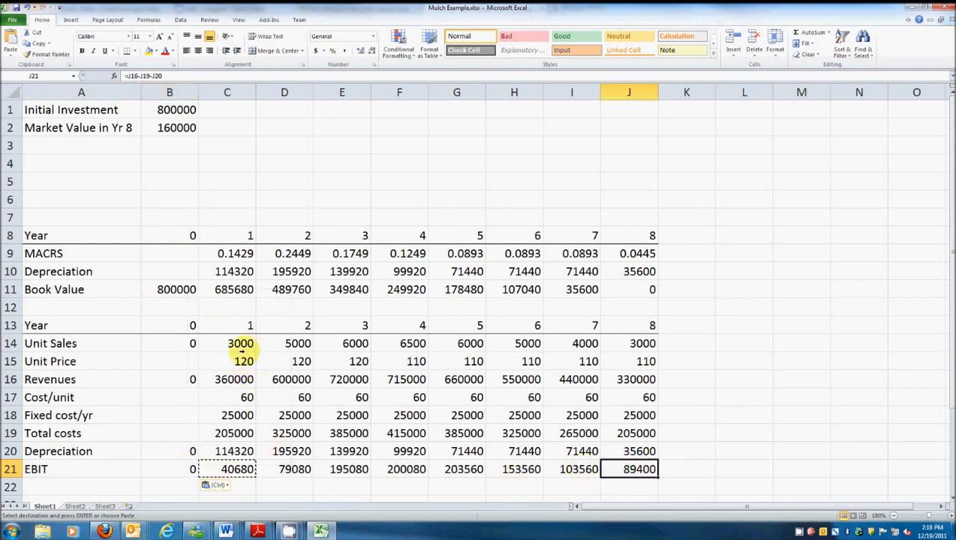
Add the row label Taxes in A22, below the EBIT label
scroll(576, 488, down, 2)
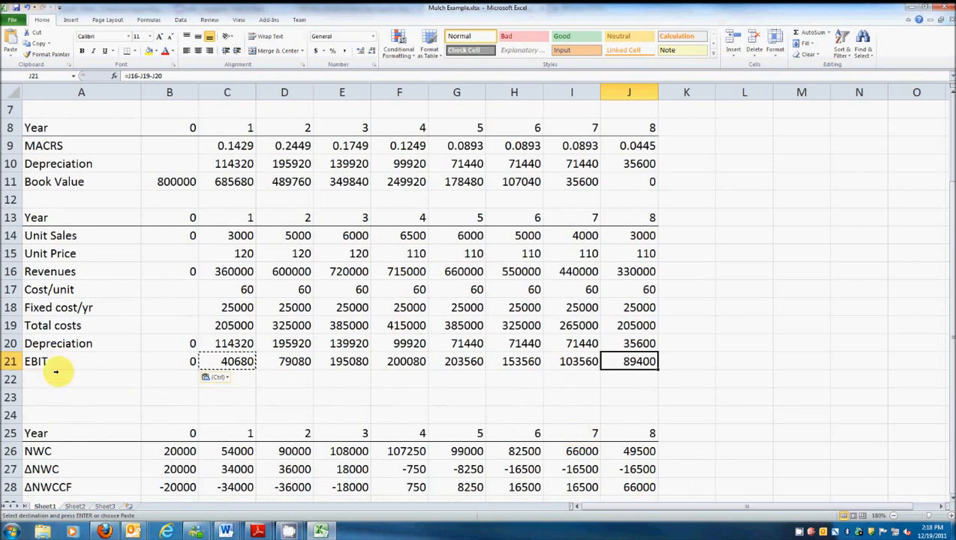
click(48, 381)
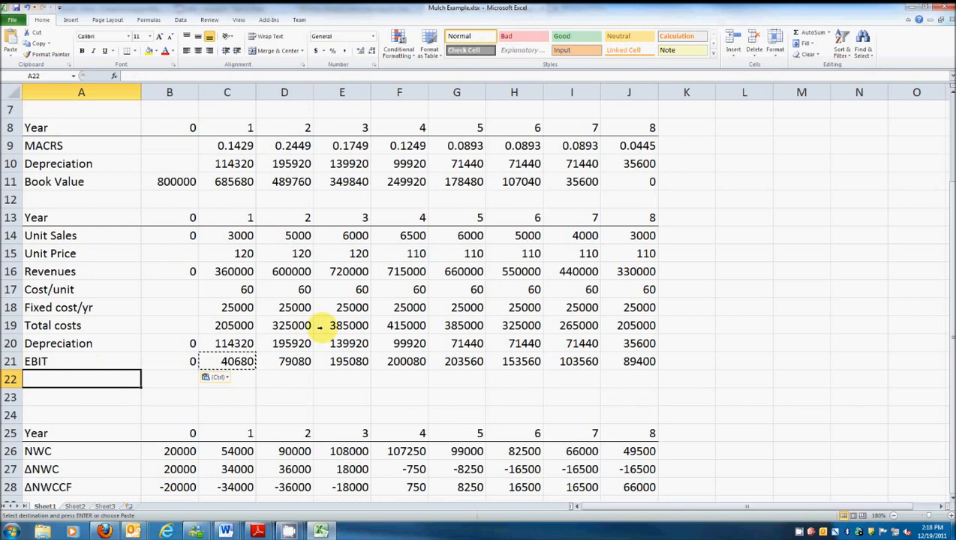
text(Taxes)
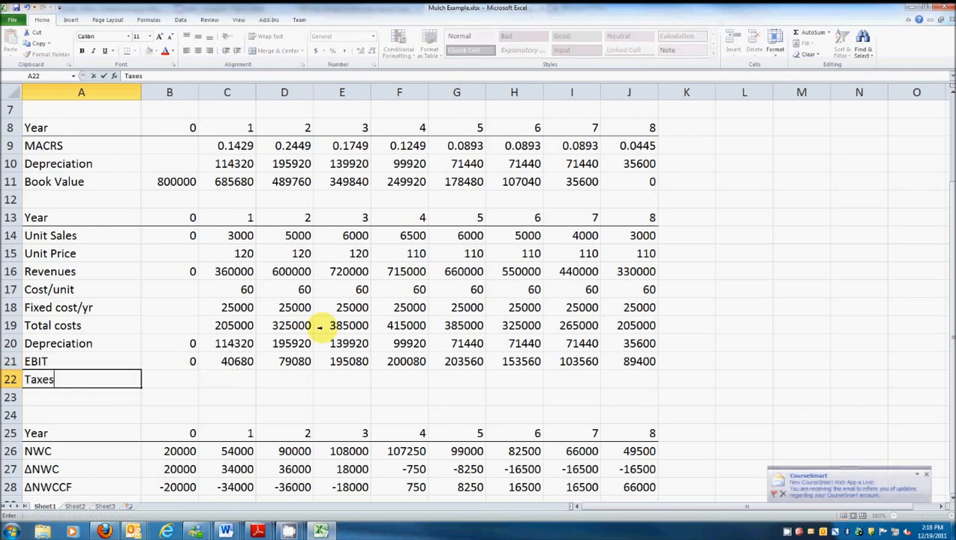
key(Tab)
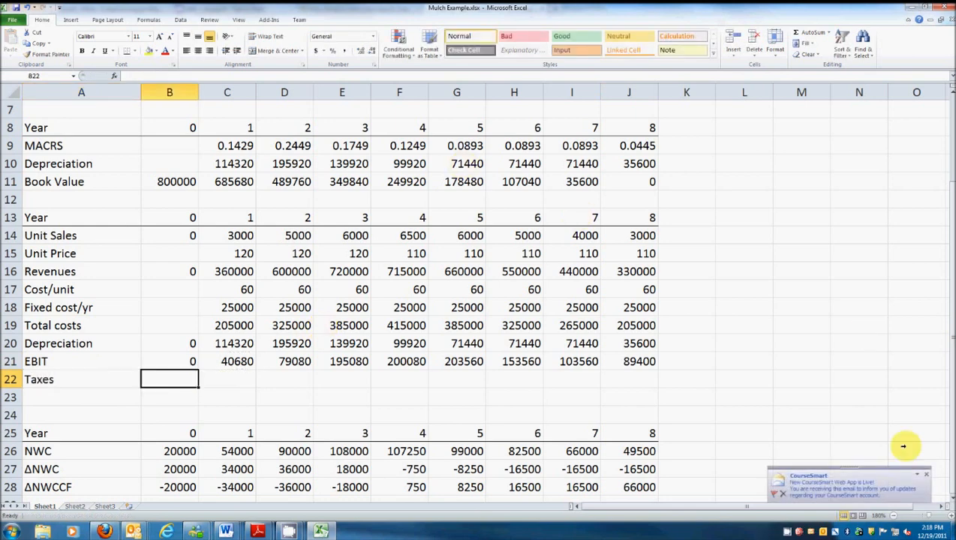
Add a tax rate assumption below the market value, with the label Tax rate in A3 and .34 in B3
click(927, 475)
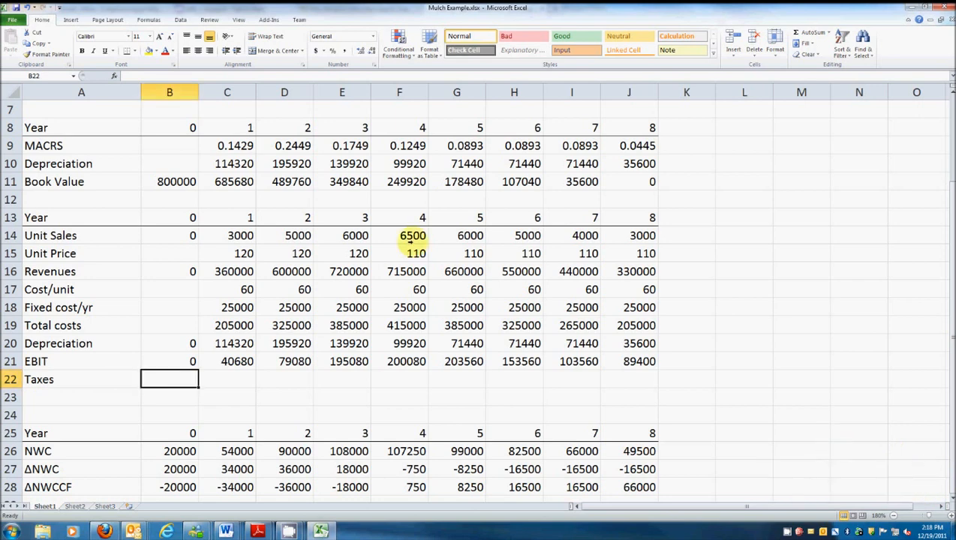
scroll(408, 281, up, 2)
click(100, 144)
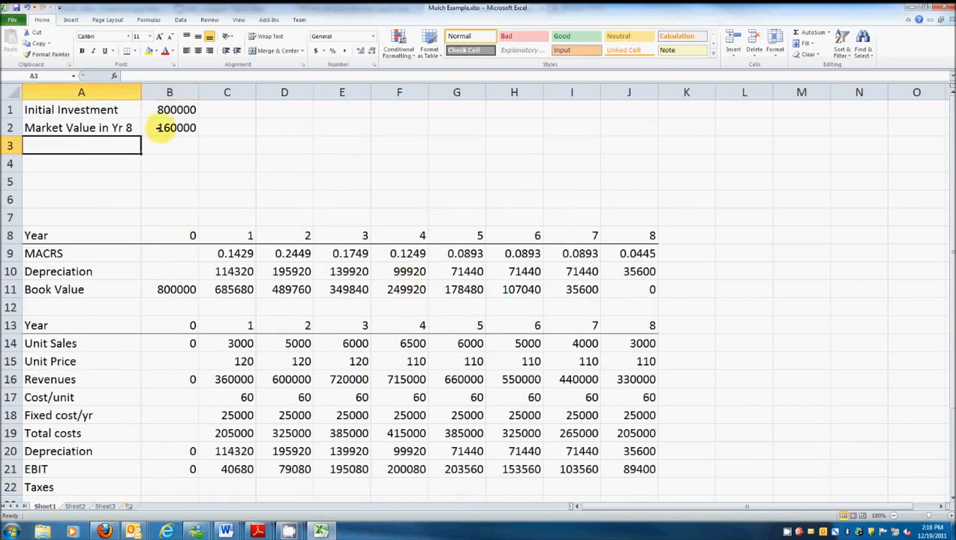
text(Tax rate)
key(Tab)
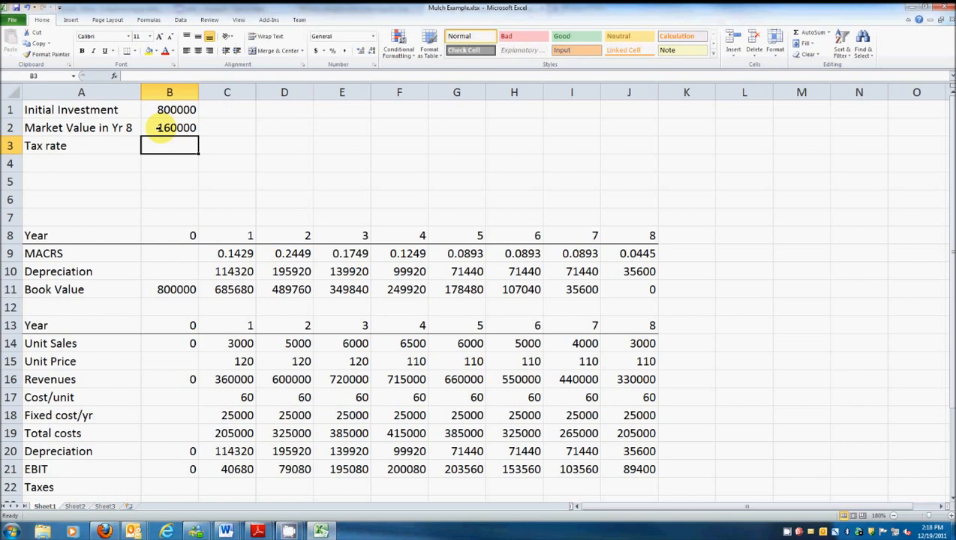
text(.34)
key(Return)
key(Up)
key(Right)
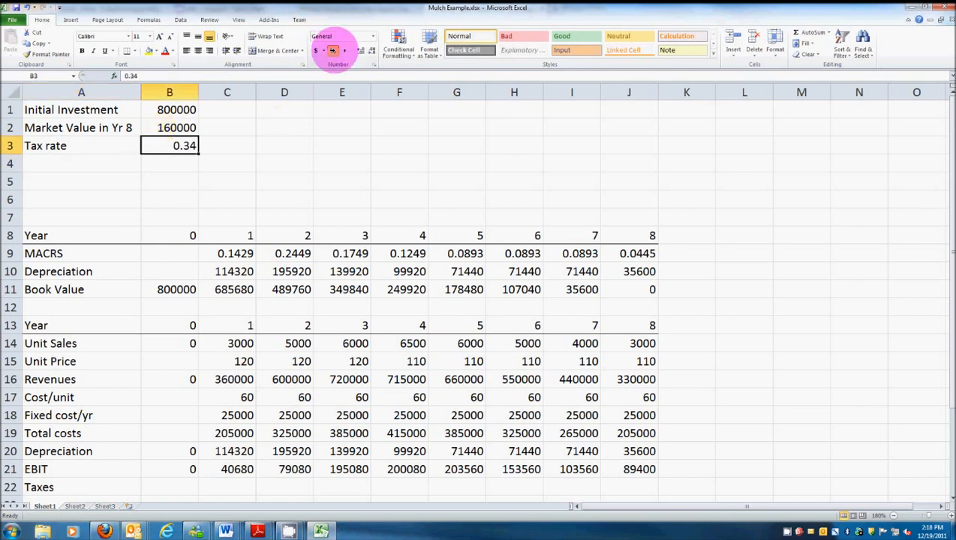
Format the tax rate in B3 as a percentage with two decimal places
click(333, 50)
click(359, 50)
click(359, 51)
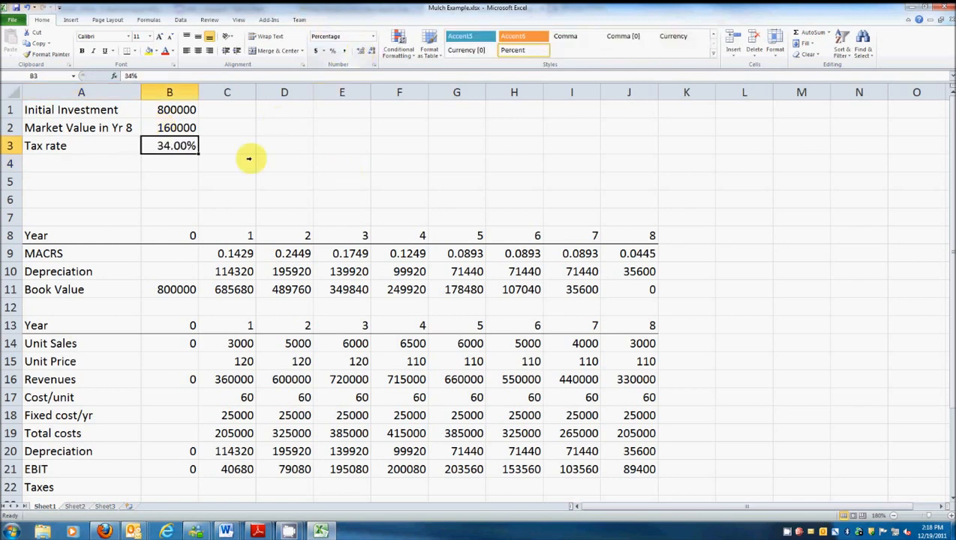
click(166, 162)
Calculate the year 0 taxes in B22 as EBIT times the fixed tax rate with =B21*$B$3
scroll(467, 218, down, 1)
scroll(466, 217, up, 1)
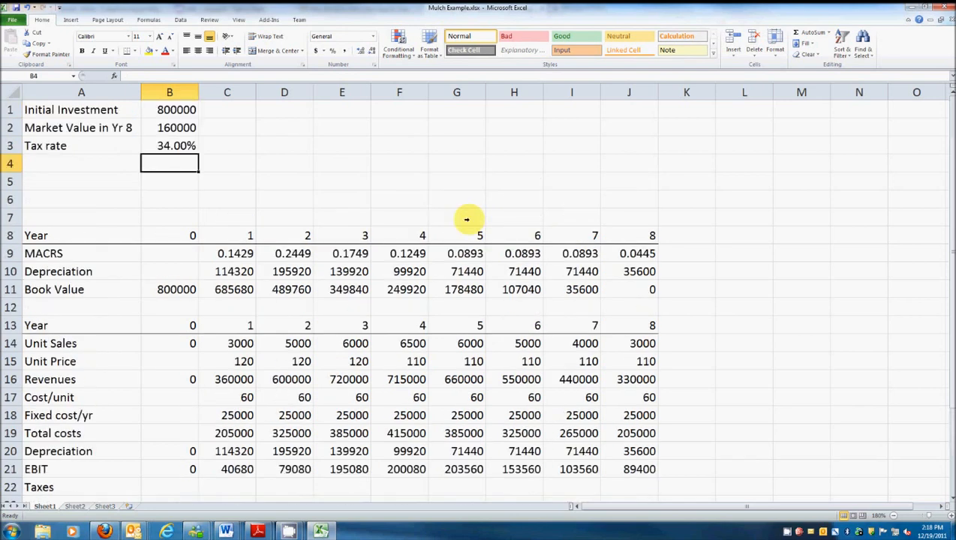
click(179, 484)
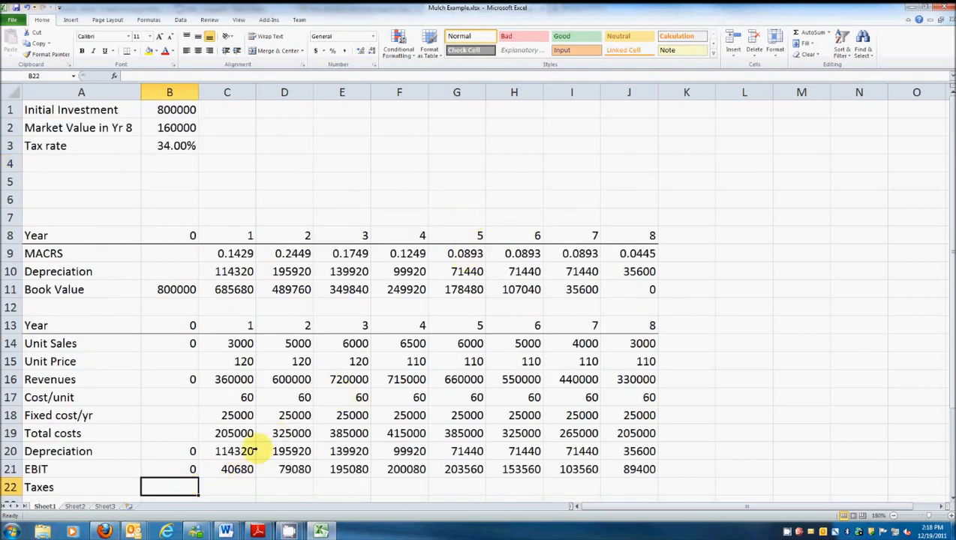
text(=)
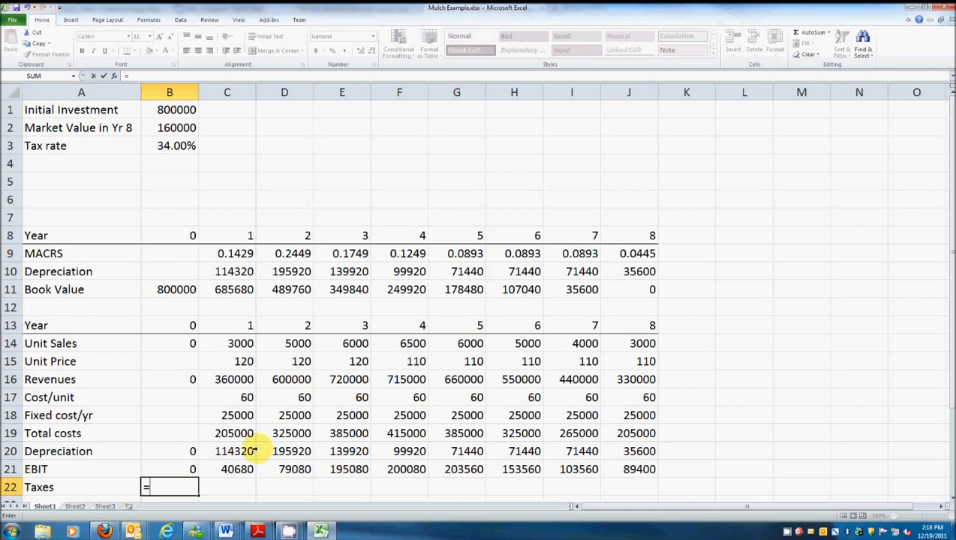
click(173, 468)
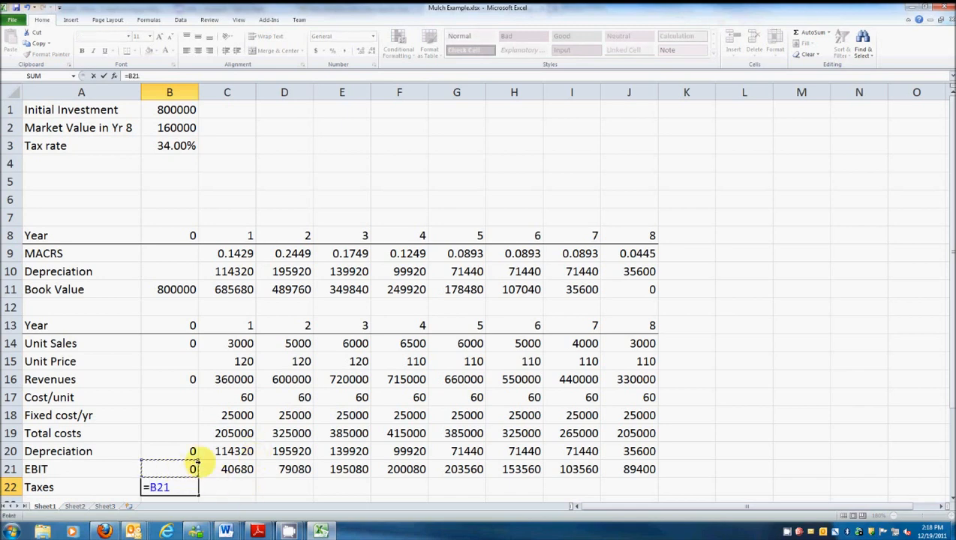
text(*)
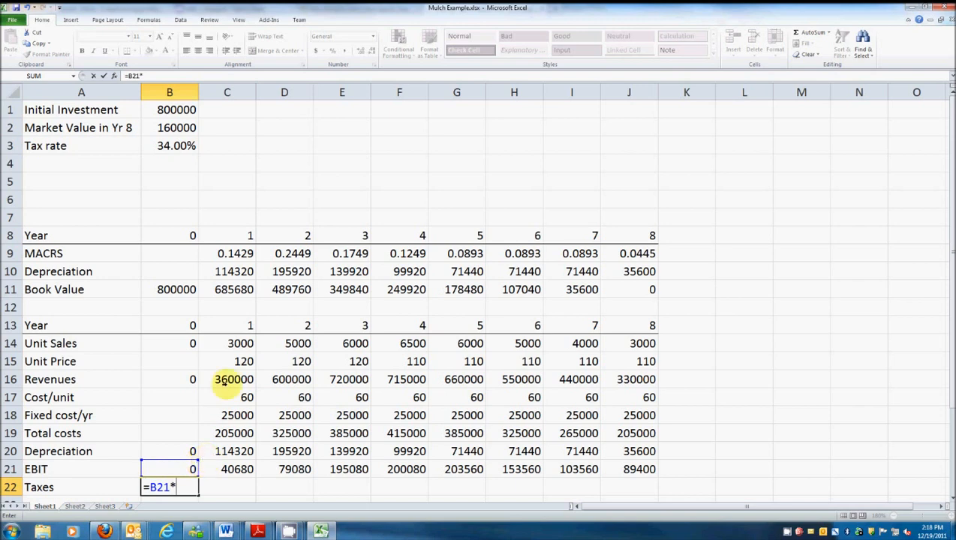
click(171, 147)
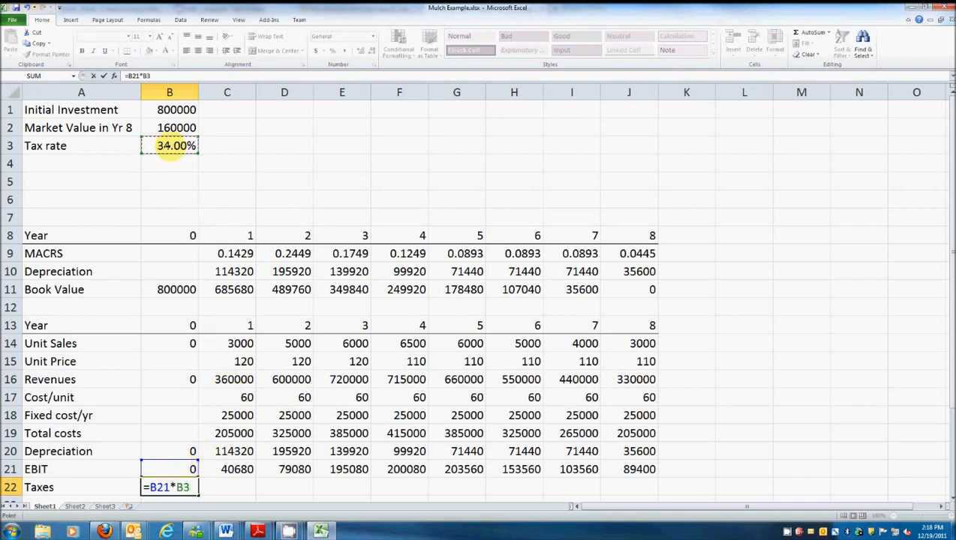
key(F4)
key(Return)
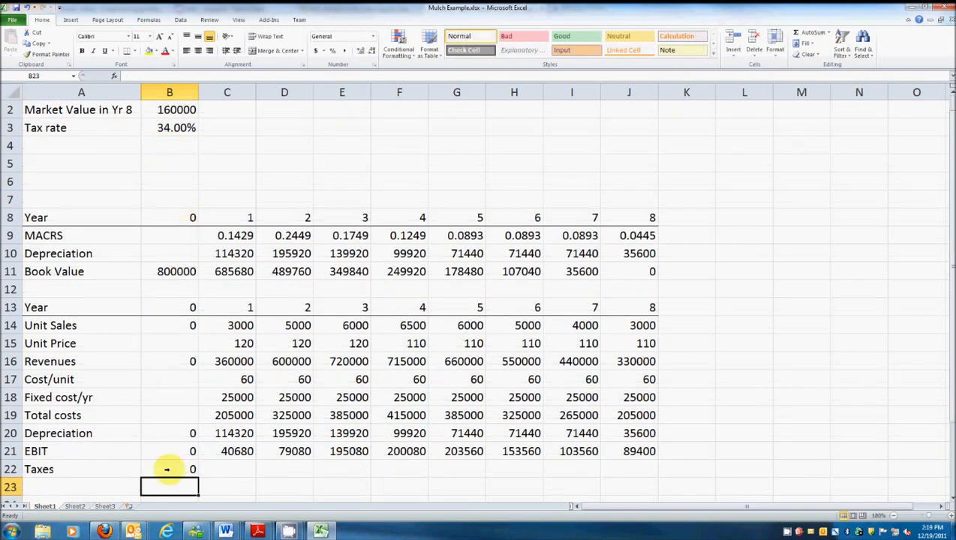
Fill the taxes formula from B22 across to J22 for years 1 to 8
click(166, 469)
drag(197, 477, 662, 479)
scroll(871, 432, down, 1)
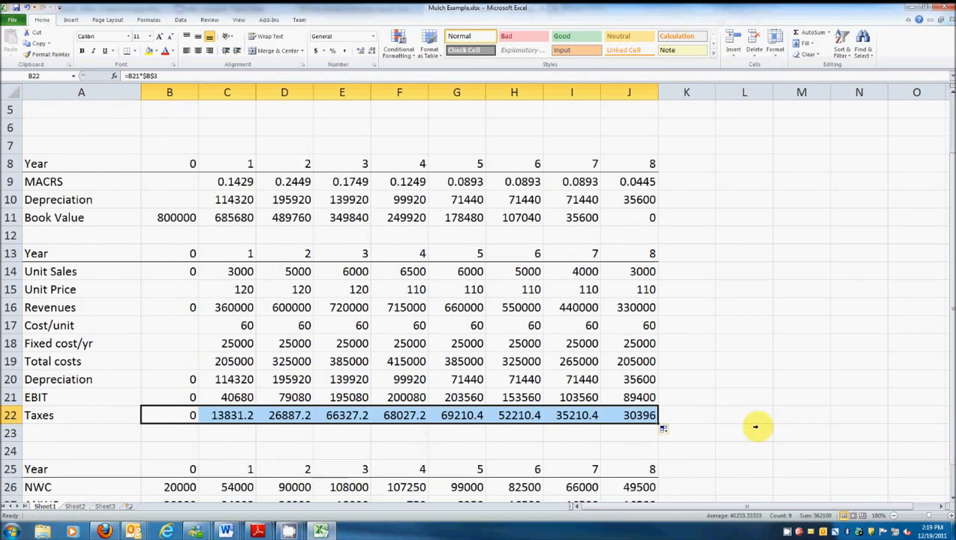
Add the row label Net Income in A23, below the Taxes label
click(45, 438)
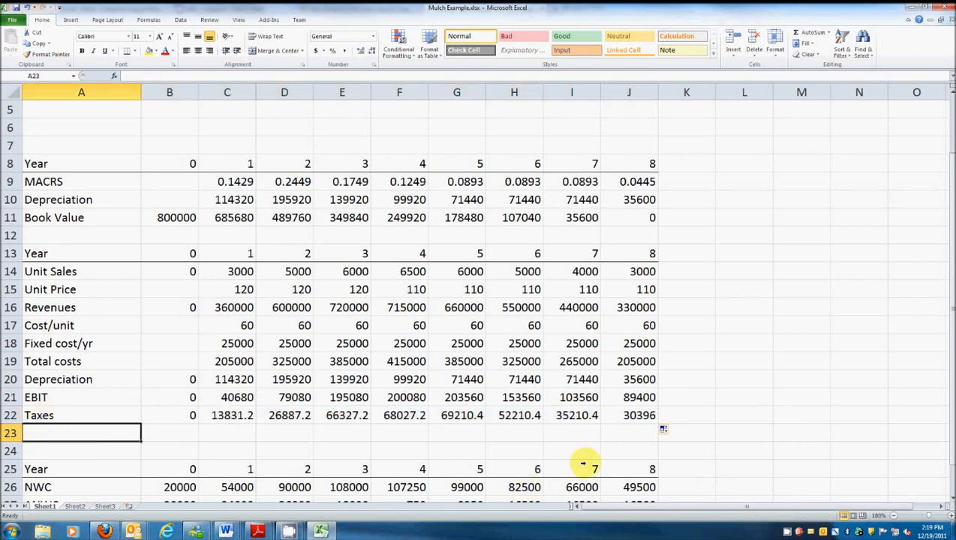
text(Net Income)
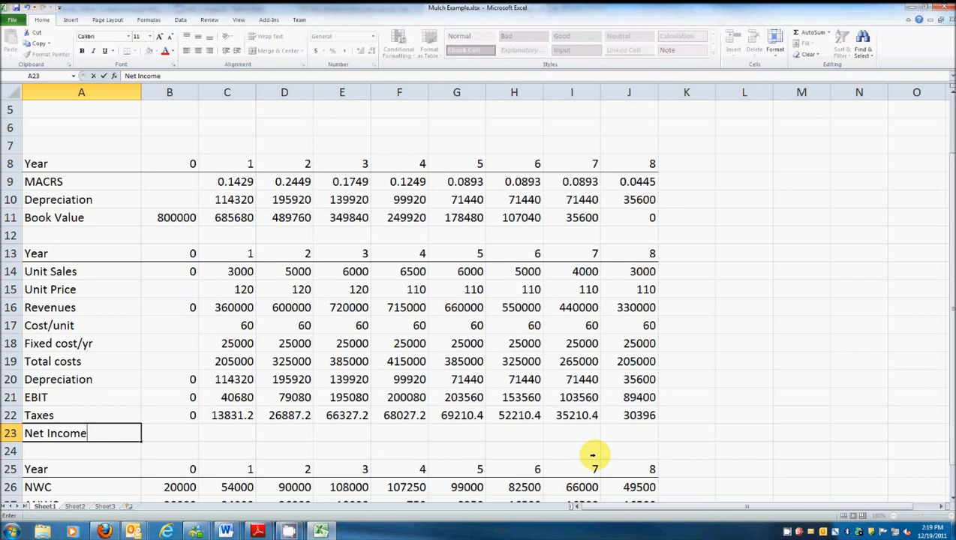
key(Tab)
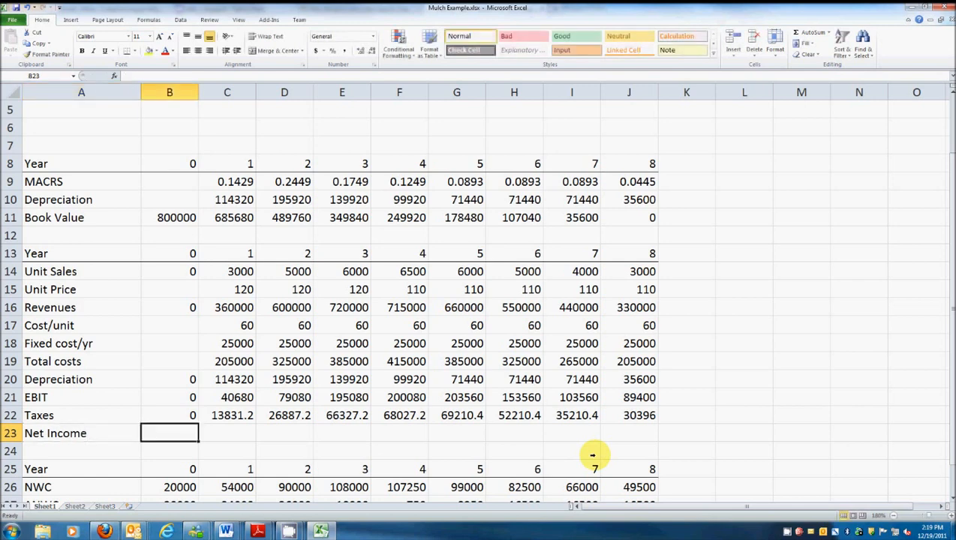
Calculate net income in B23 as EBIT minus taxes with =B21-B22 and fill it across to J23
text(=)
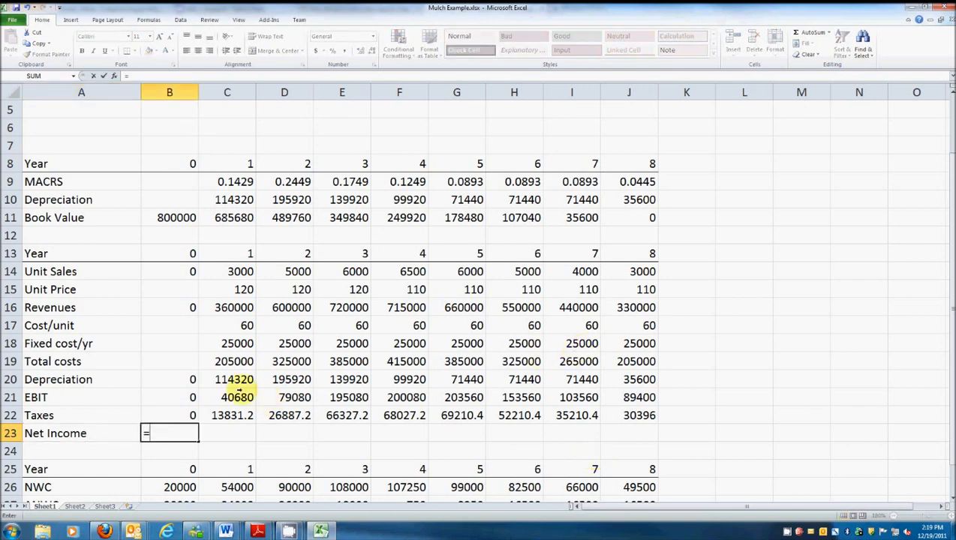
click(194, 397)
text(-)
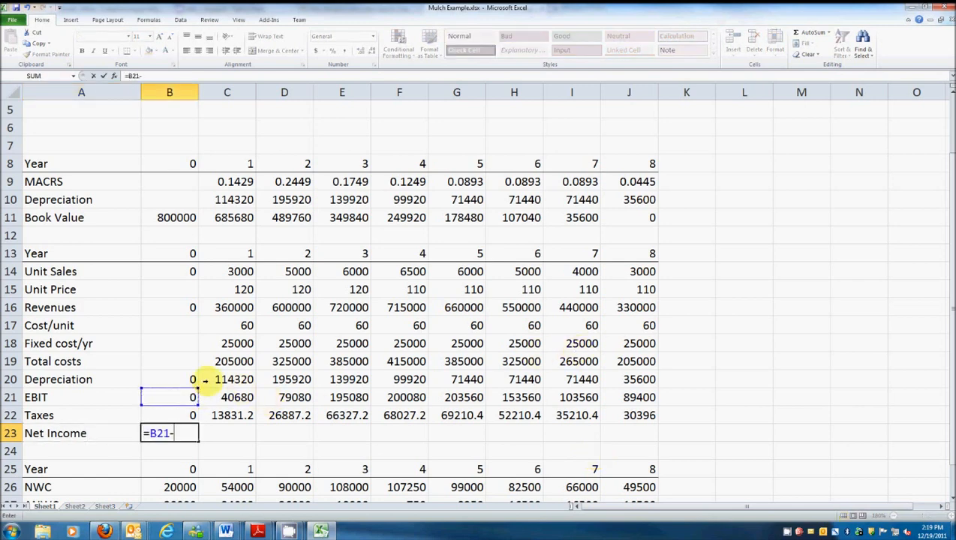
click(188, 415)
key(Return)
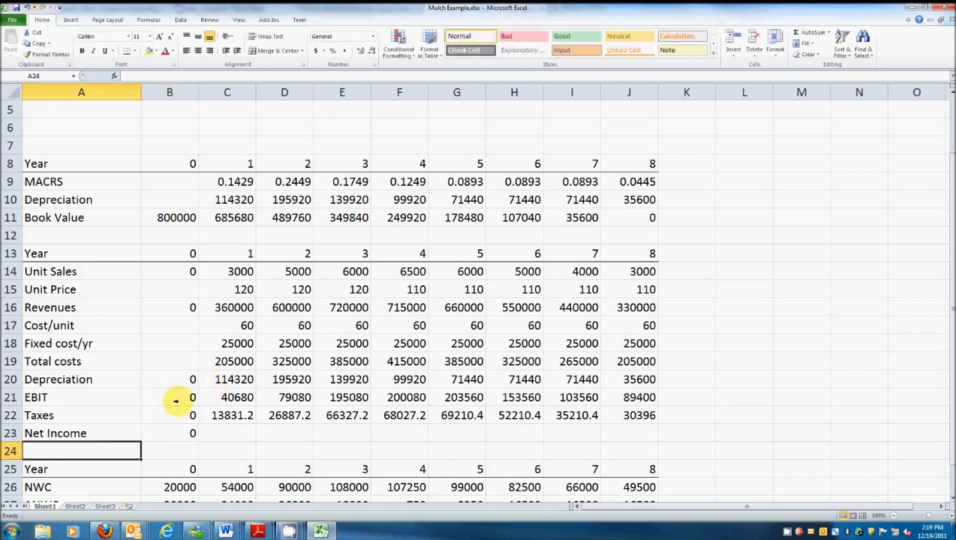
click(194, 436)
drag(196, 442, 653, 441)
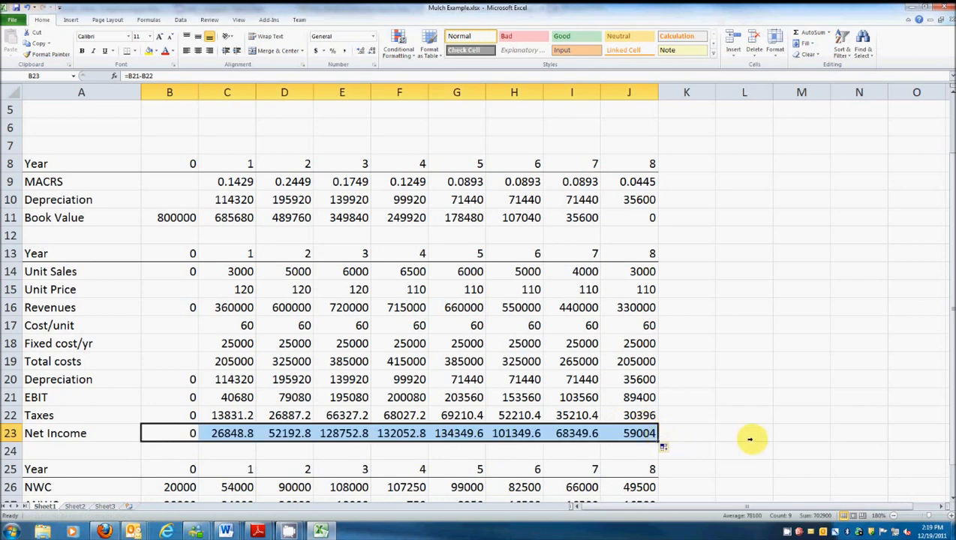
Insert a blank row at row 24, between Net Income and the net working capital table
scroll(749, 439, down, 3)
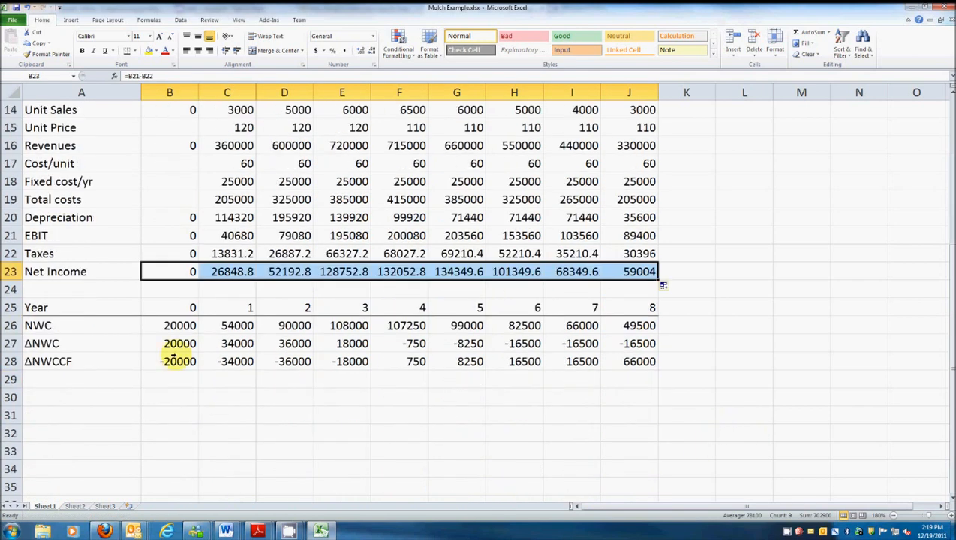
click(12, 289)
right_click(15, 290)
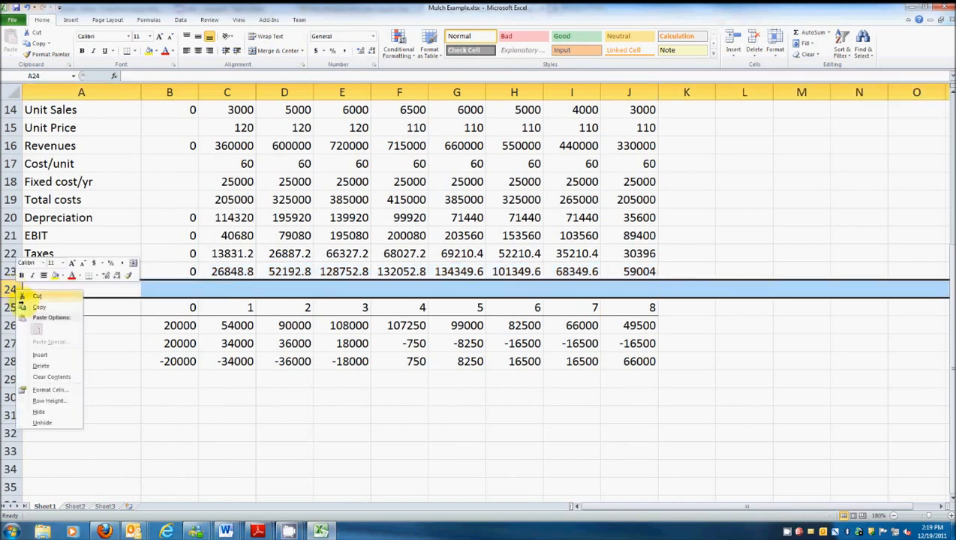
click(41, 355)
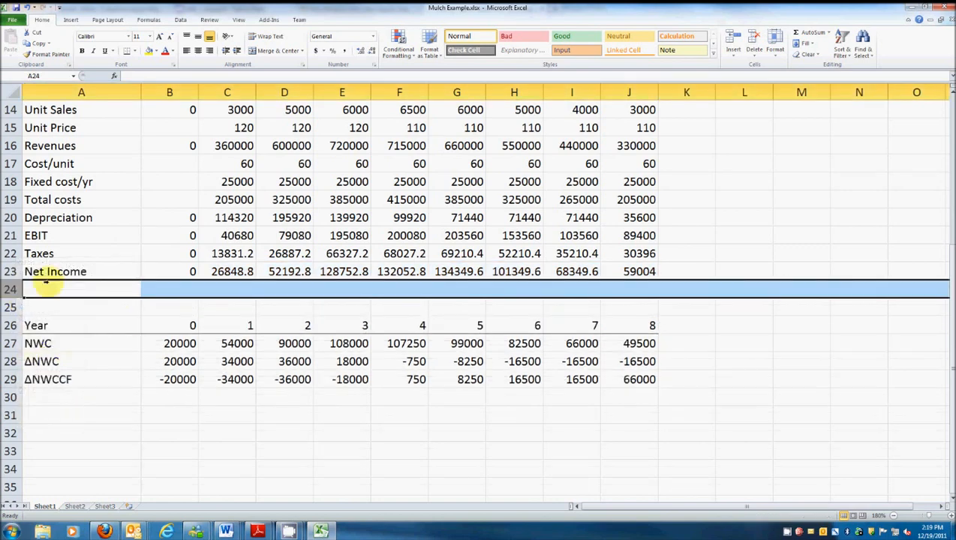
Add the row label Operating Cash Flow (OCF) in A24 and autofit column A to it
click(45, 285)
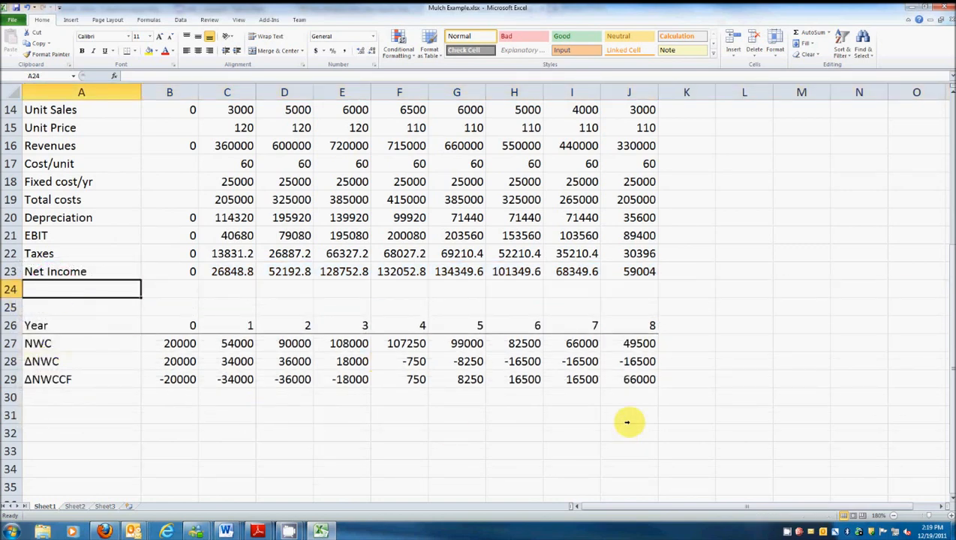
text(Opoerati)
key(BackSpace)
key(BackSpace)
key(BackSpace)
key(BackSpace)
key(BackSpace)
key(BackSpace)
text(erating )
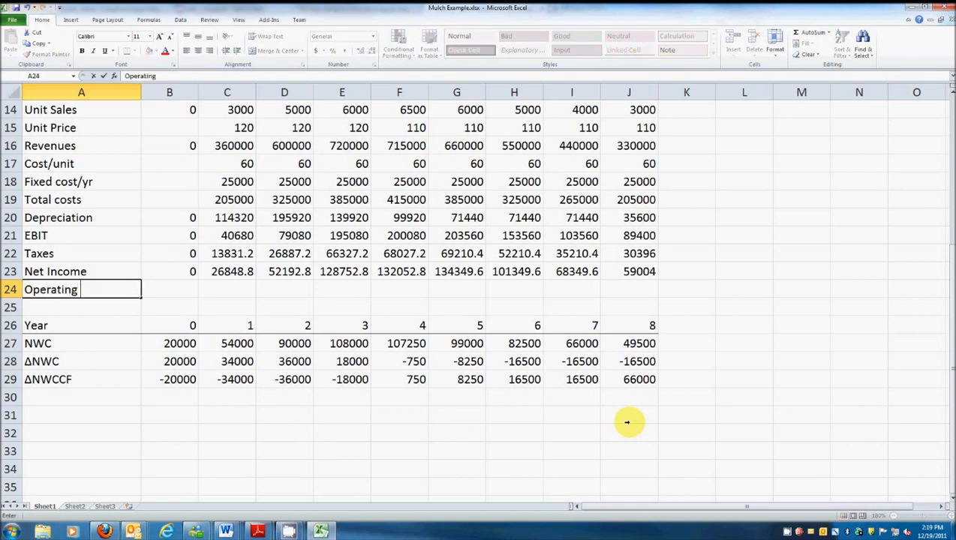
text(Cash Flow )
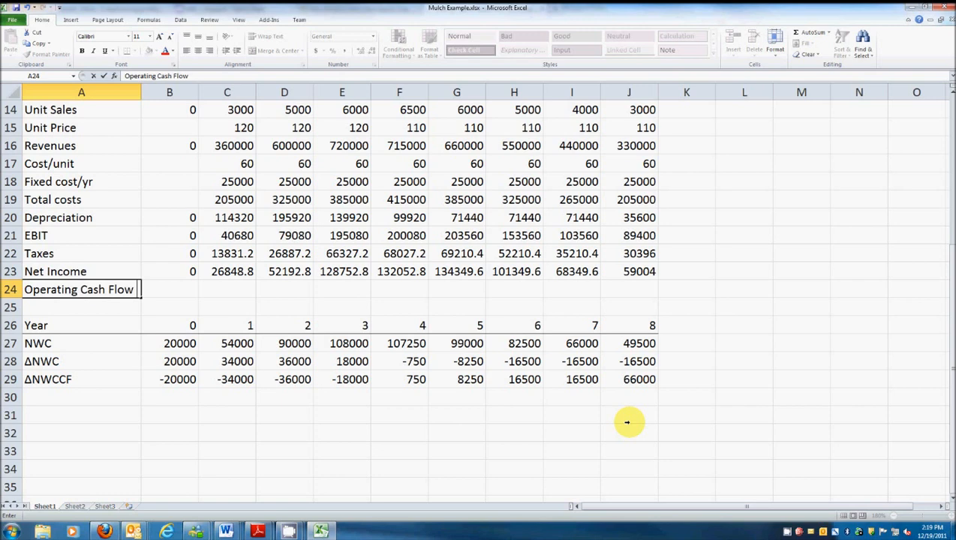
text((OCF))
key(Return)
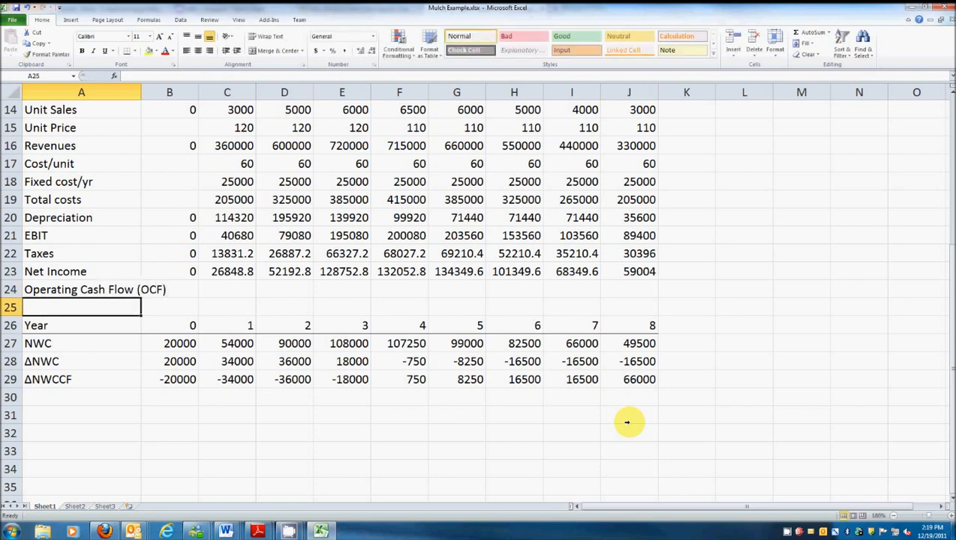
double_click(141, 91)
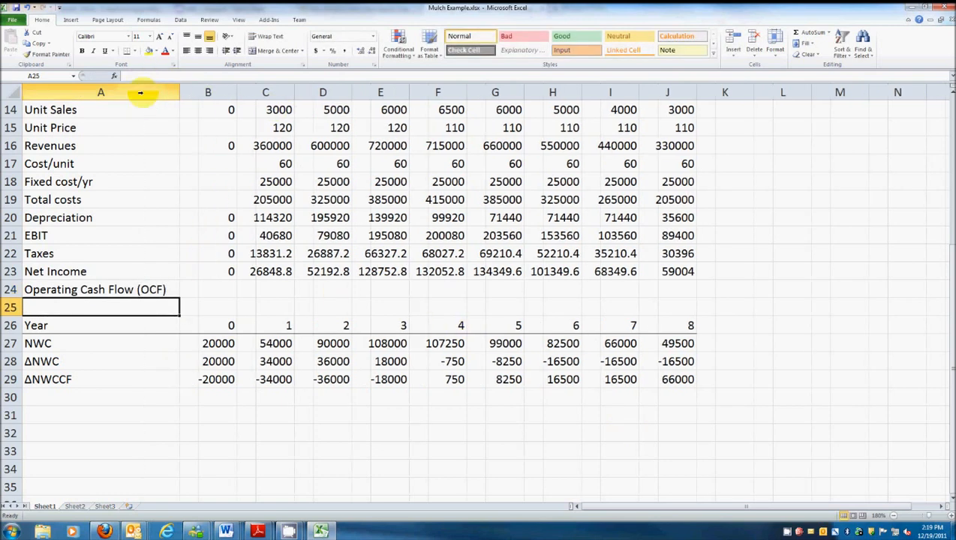
Calculate operating cash flow in B24 as net income plus depreciation with =B23+B20 and fill it across to J24
click(221, 307)
click(221, 289)
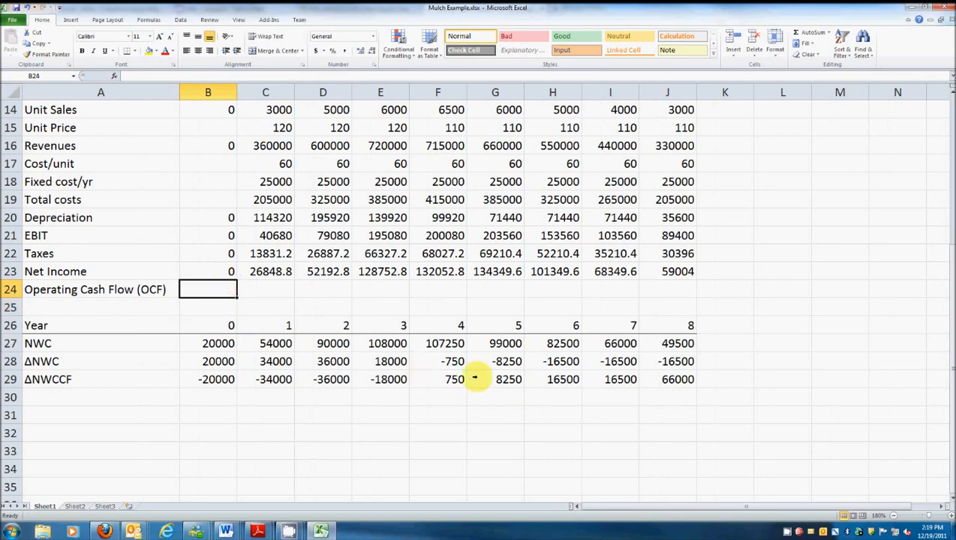
scroll(469, 379, up, 2)
text(=)
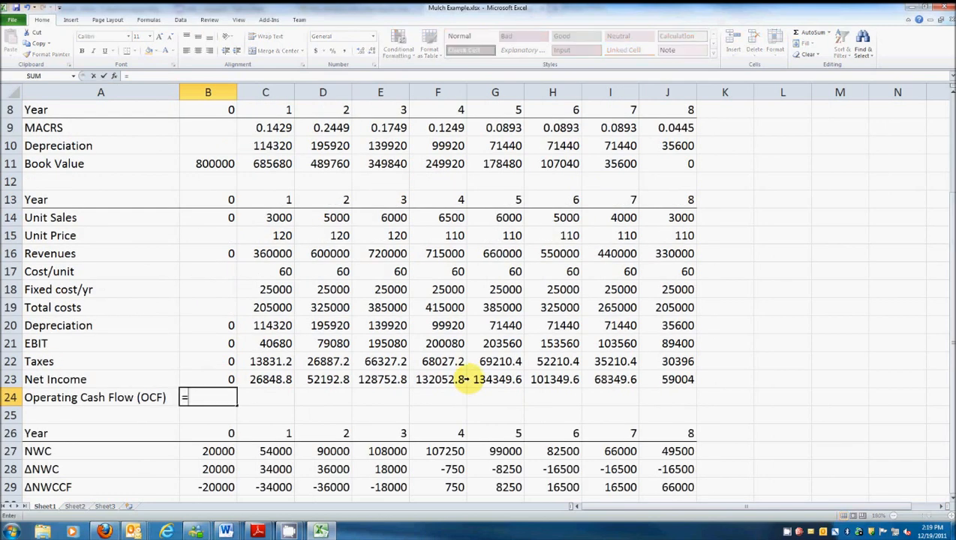
click(223, 370)
text(+)
click(229, 325)
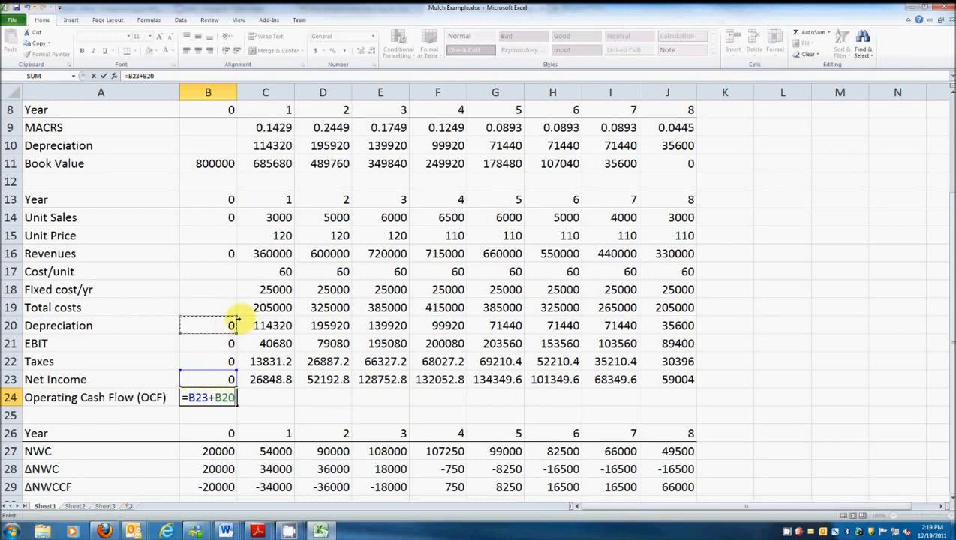
key(Return)
click(225, 395)
drag(234, 405, 680, 399)
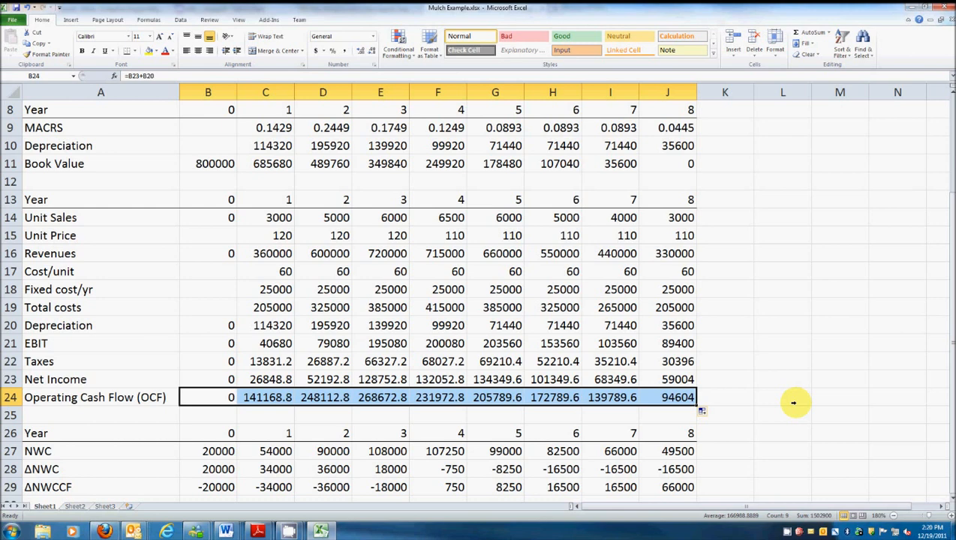
Make the Operating Cash Flow row bold from A24 to J24
click(92, 364)
click(97, 377)
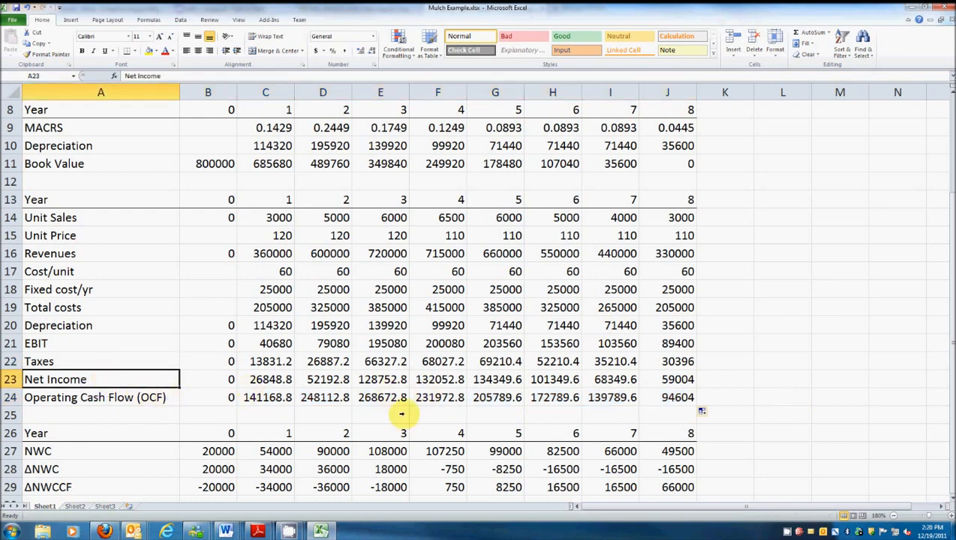
drag(48, 398, 678, 399)
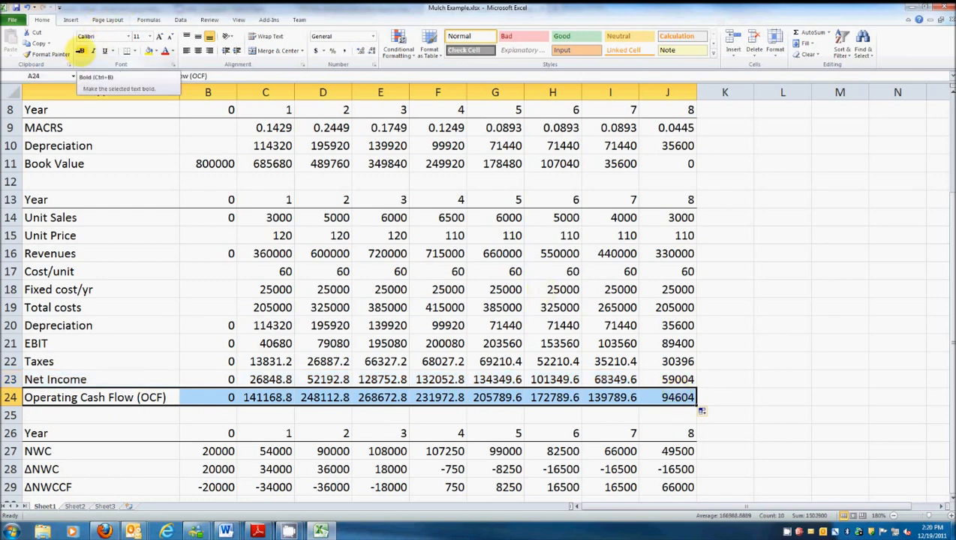
click(80, 51)
scroll(750, 383, down, 2)
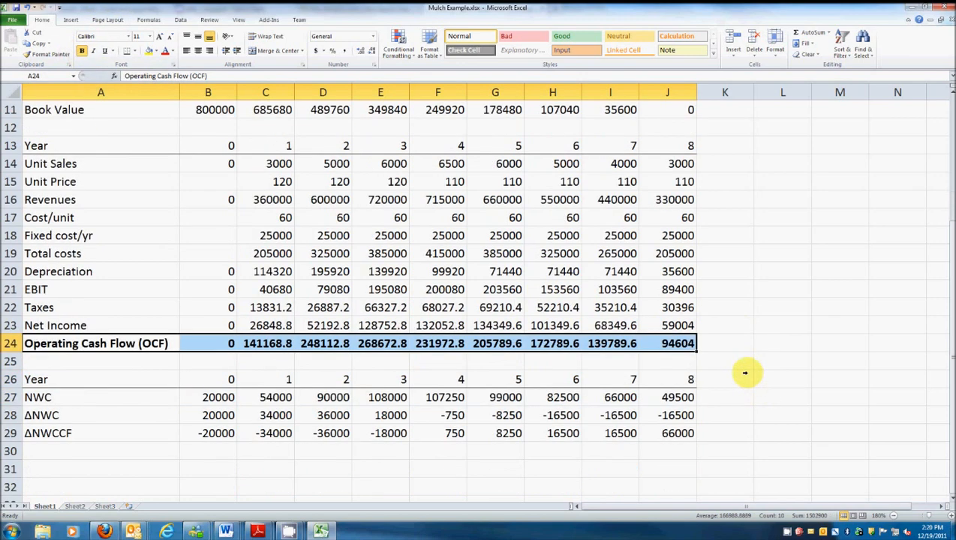
Make the ΔNWCCF row bold from A29 to J29
drag(30, 381, 672, 381)
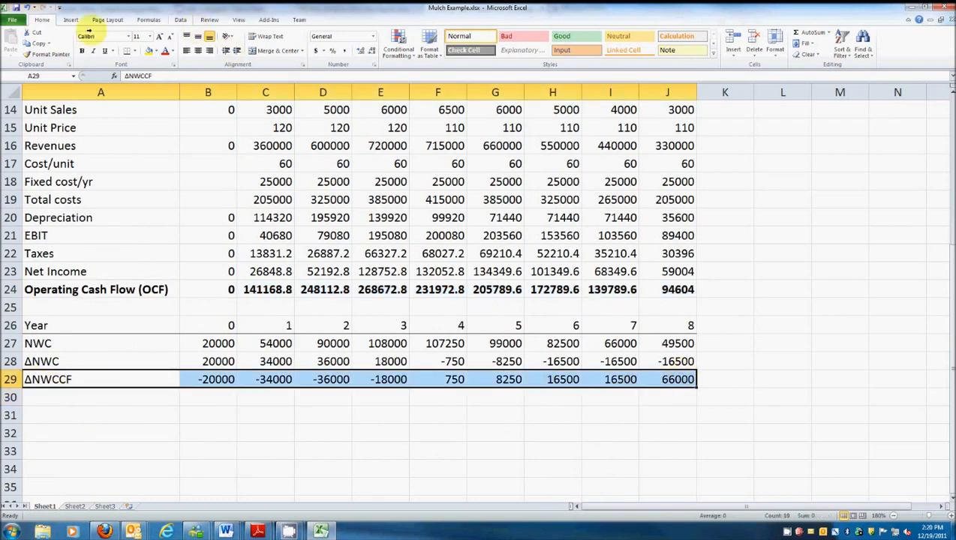
click(81, 51)
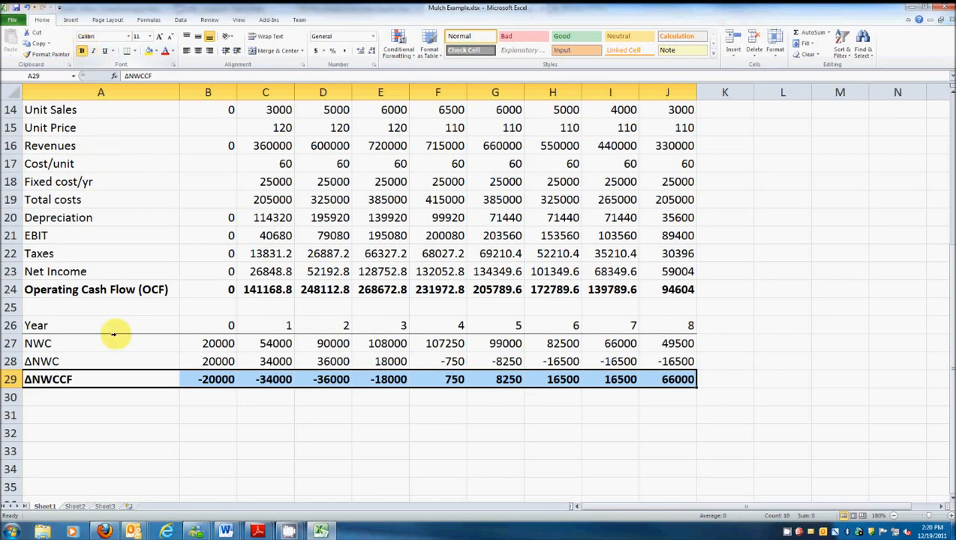
scroll(264, 343, up, 2)
scroll(262, 344, down, 2)
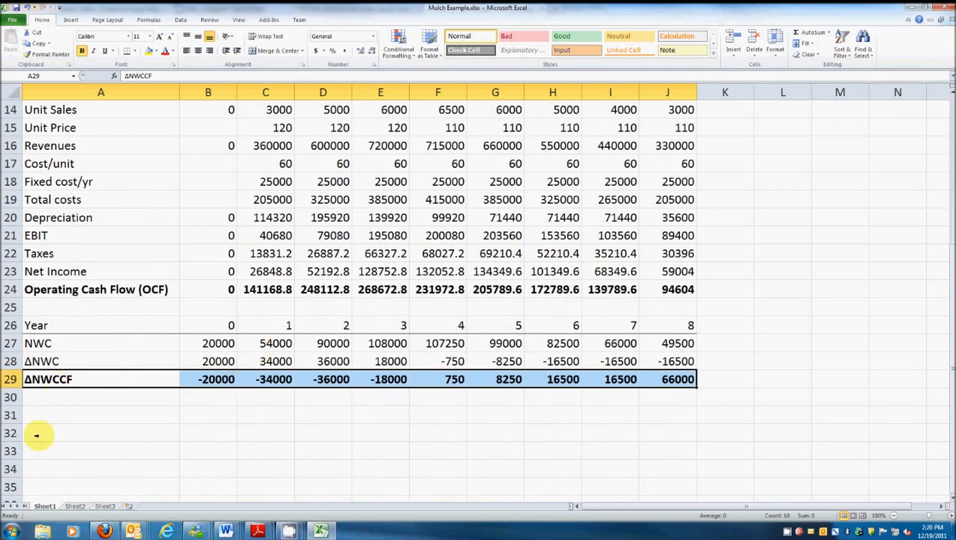
Copy the Year header row A26:J26 into row 31, starting at A31
click(52, 412)
drag(93, 326, 689, 324)
right_click(688, 325)
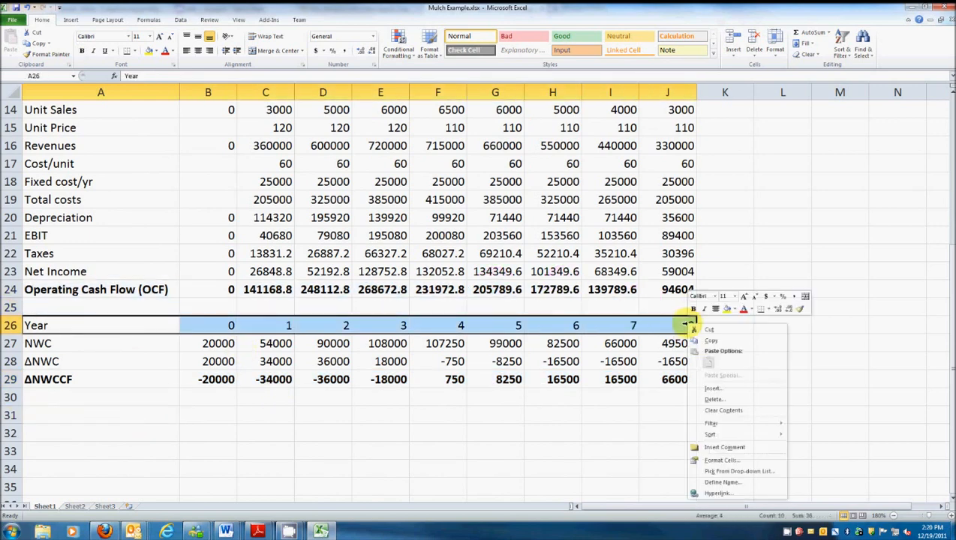
click(709, 340)
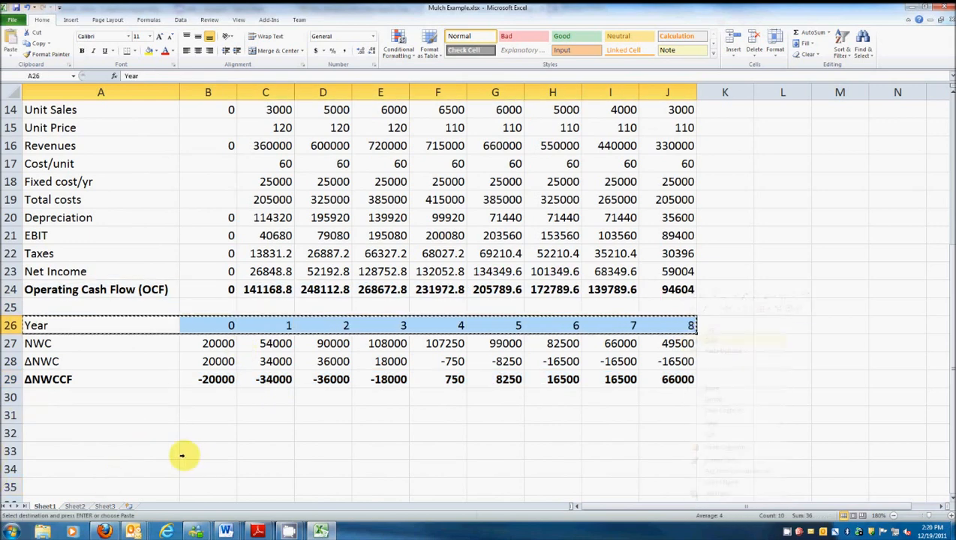
right_click(114, 415)
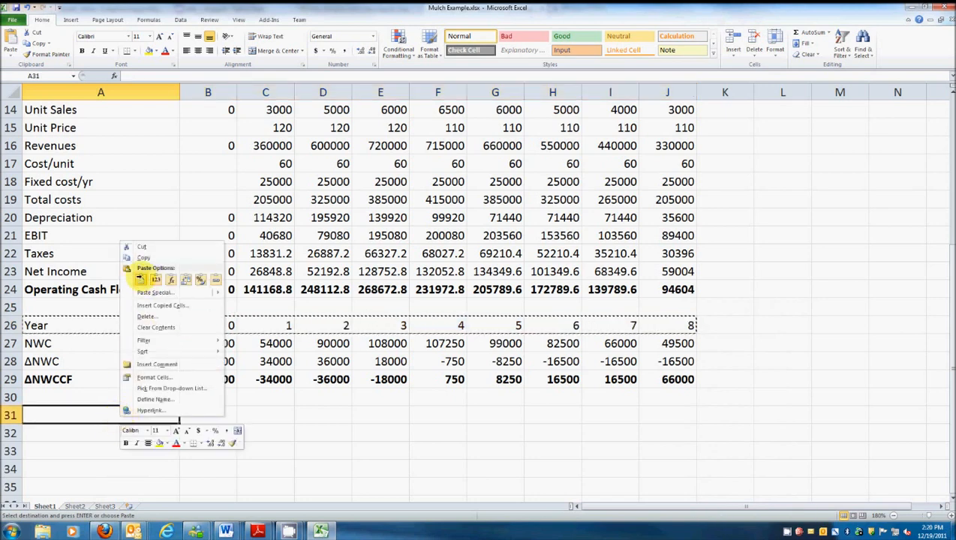
click(141, 280)
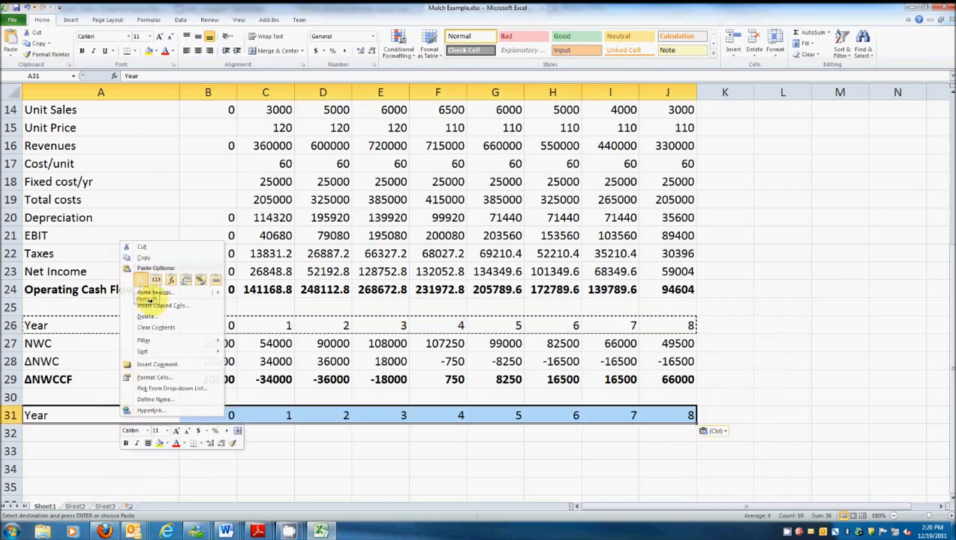
click(58, 433)
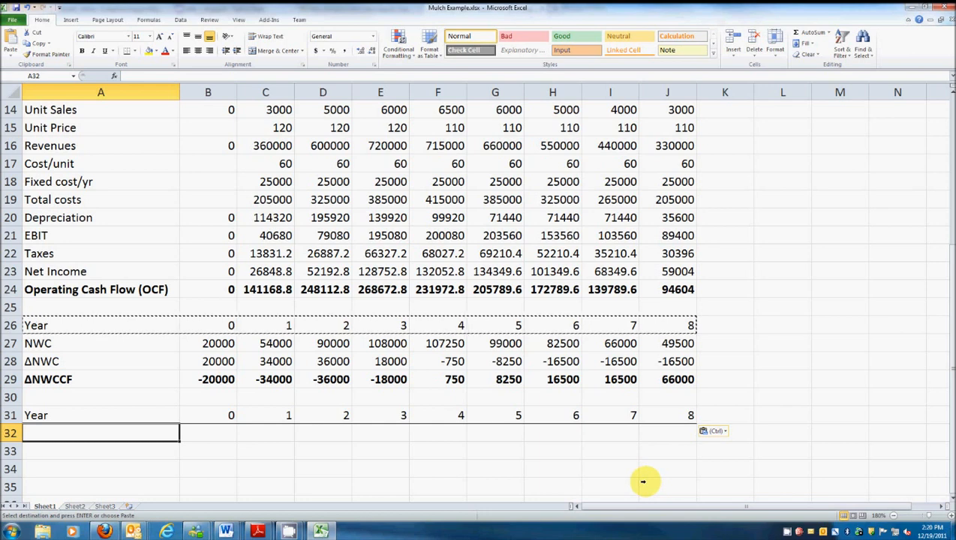
text(Capital Spendin)
key(BackSpace)
key(BackSpace)
key(BackSpace)
key(BackSpace)
key(BackSpace)
key(BackSpace)
key(BackSpace)
key(BackSpace)
key(BackSpace)
key(BackSpace)
key(BackSpace)
key(BackSpace)
key(BackSpace)
key(BackSpace)
key(BackSpace)
Enter the row label Net Capital Spending (NCS) in A32
text(Net Capital )
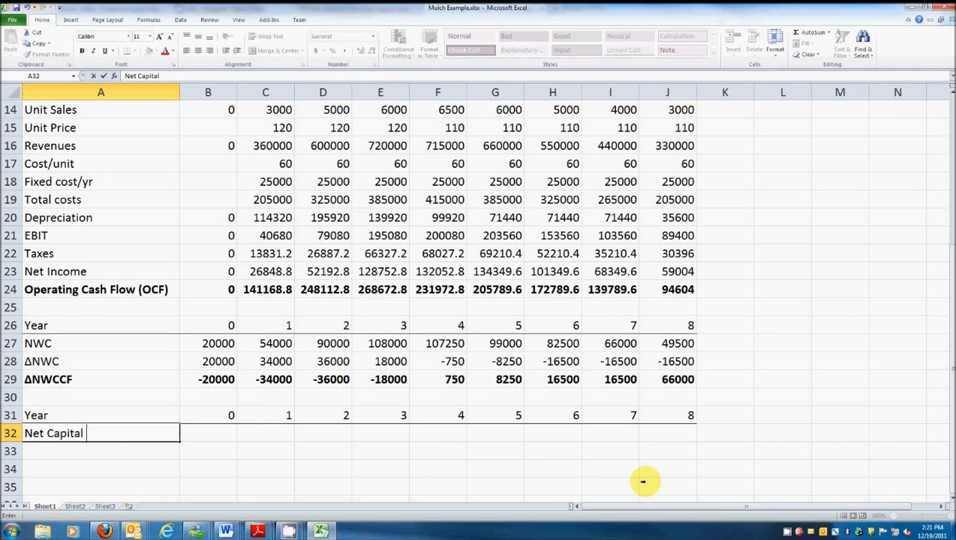
text(Spending )
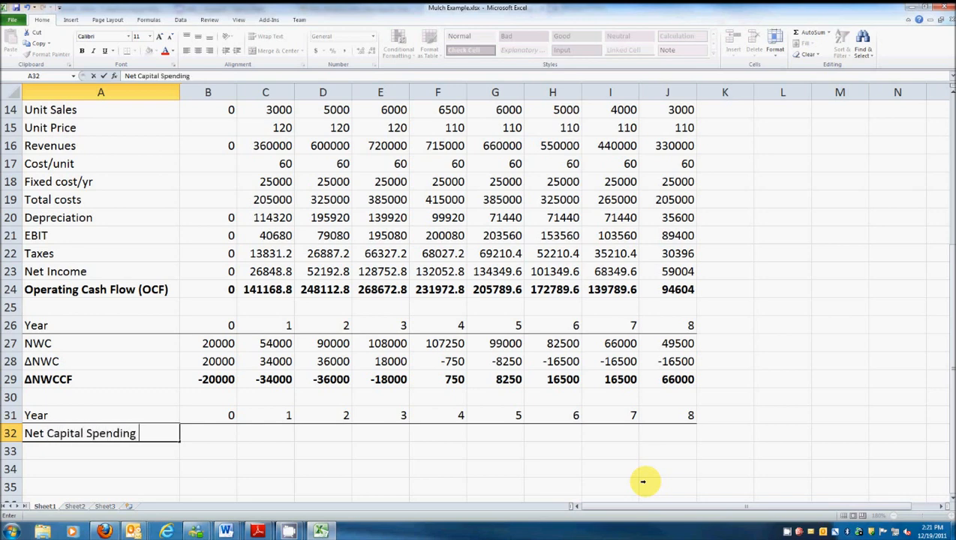
text((NCS))
key(Tab)
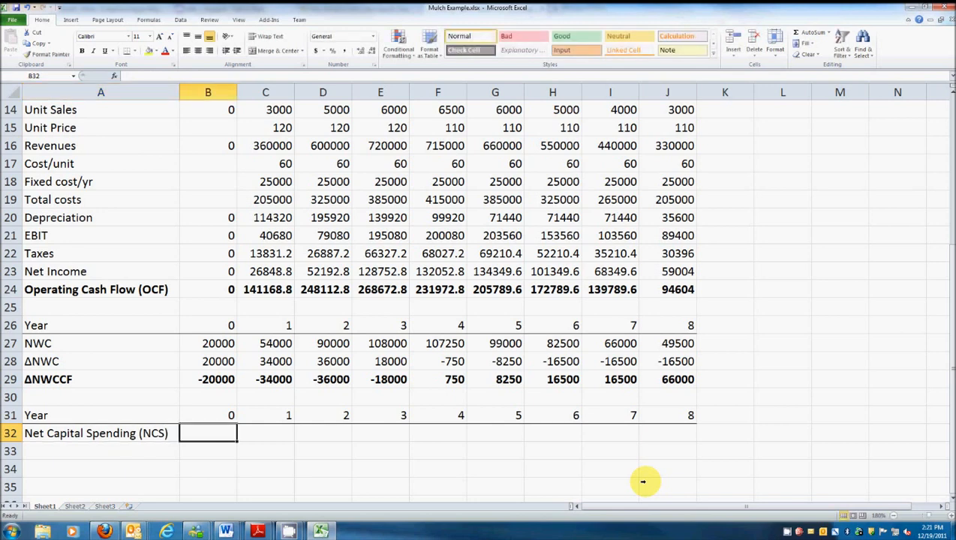
Link year 0 net capital spending in B32 to the initial investment with =B1
text(=)
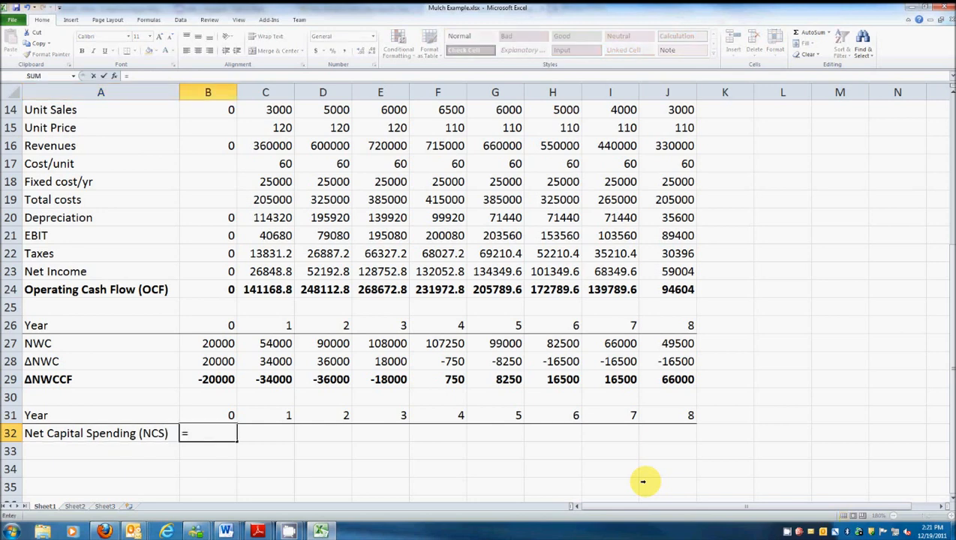
scroll(450, 421, up, 5)
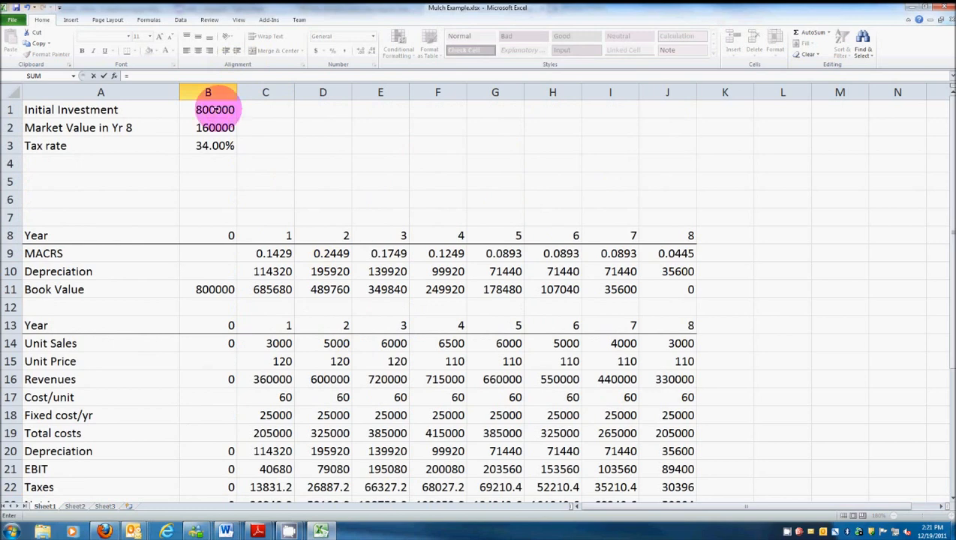
click(214, 110)
key(Return)
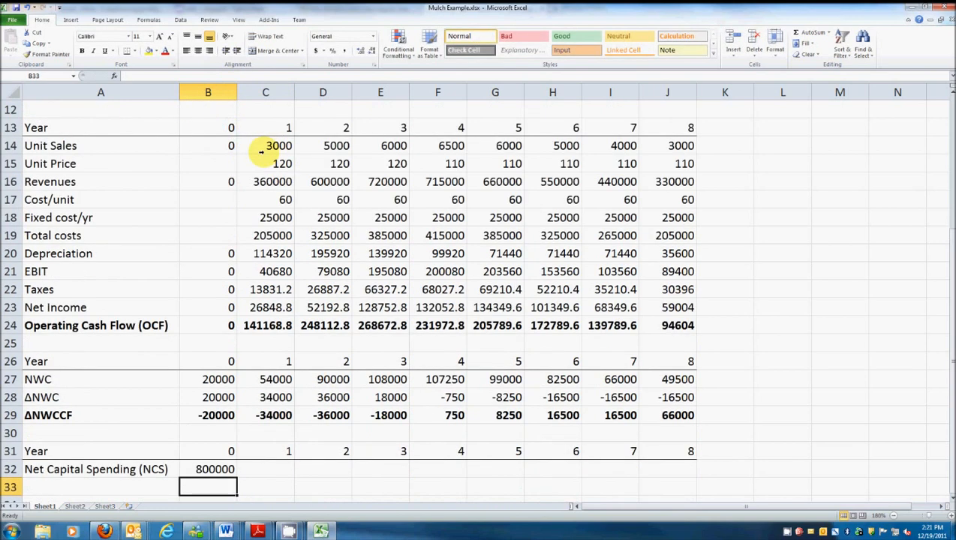
Calculate year 8 net capital spending in J32 as the negative after-tax salvage value with =-(B2-(B2-J11)*B3)
click(286, 469)
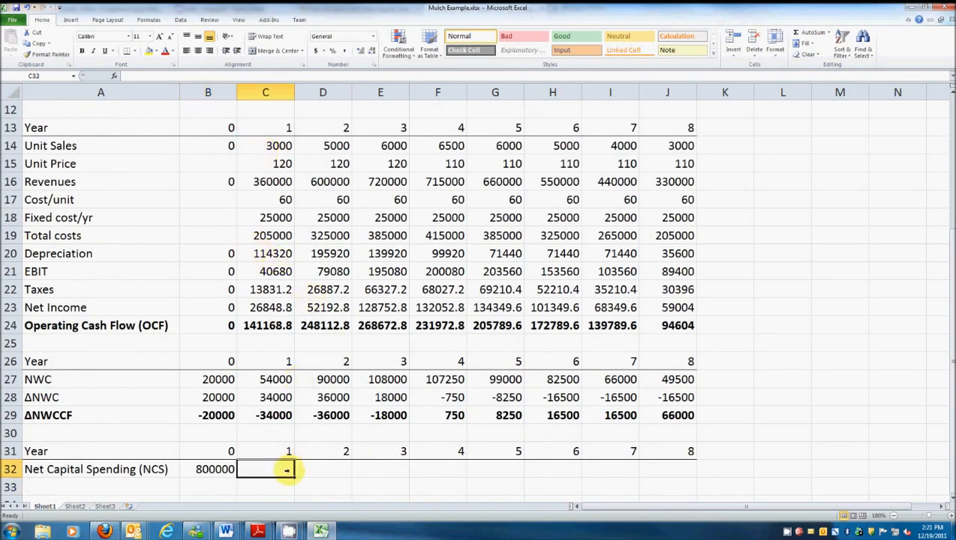
key(Right)
key(Right)
key(Right)
key(Right)
key(Right)
key(Right)
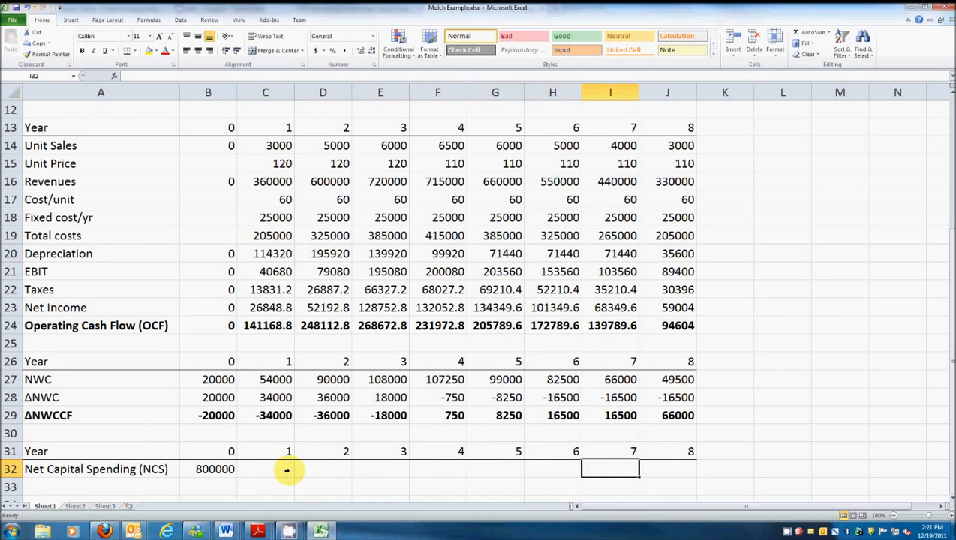
key(Right)
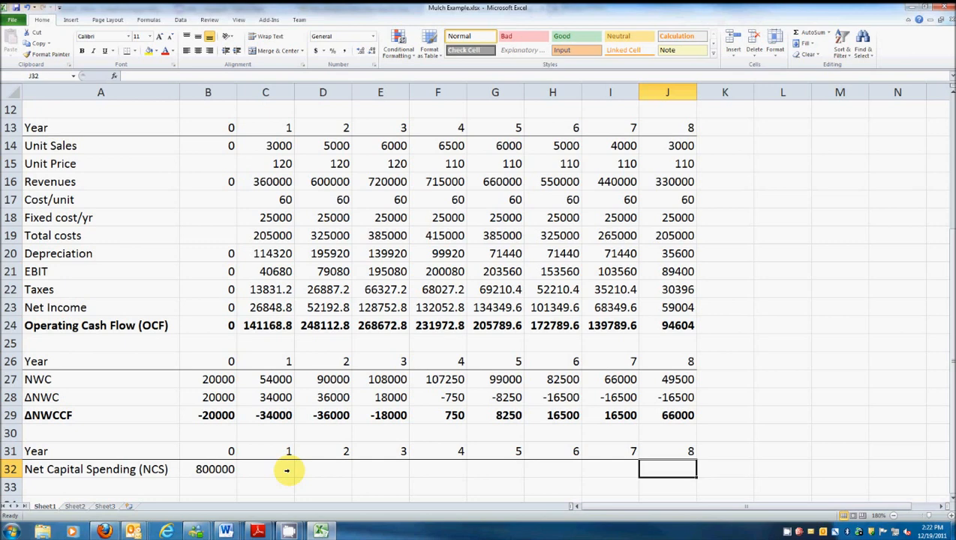
text(=-)
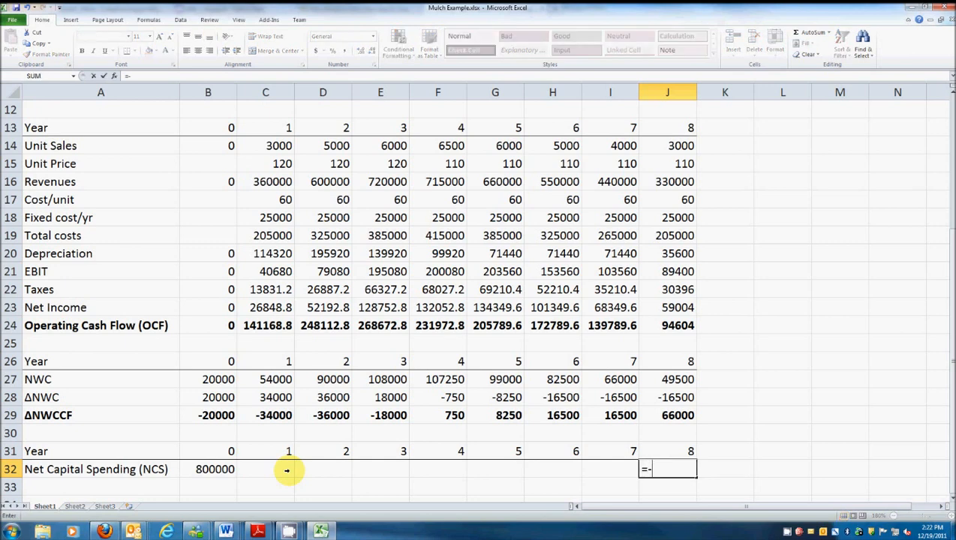
text(()
scroll(180, 259, up, 4)
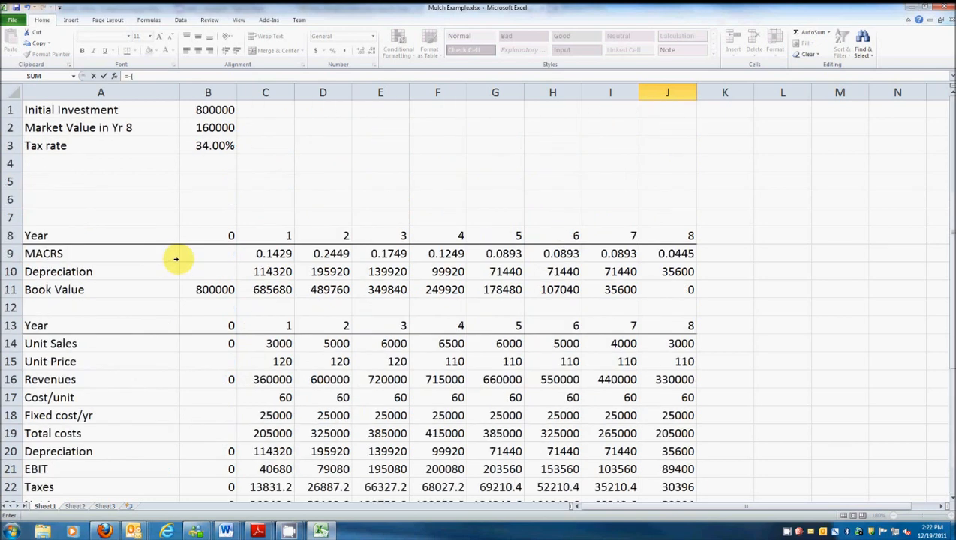
click(211, 129)
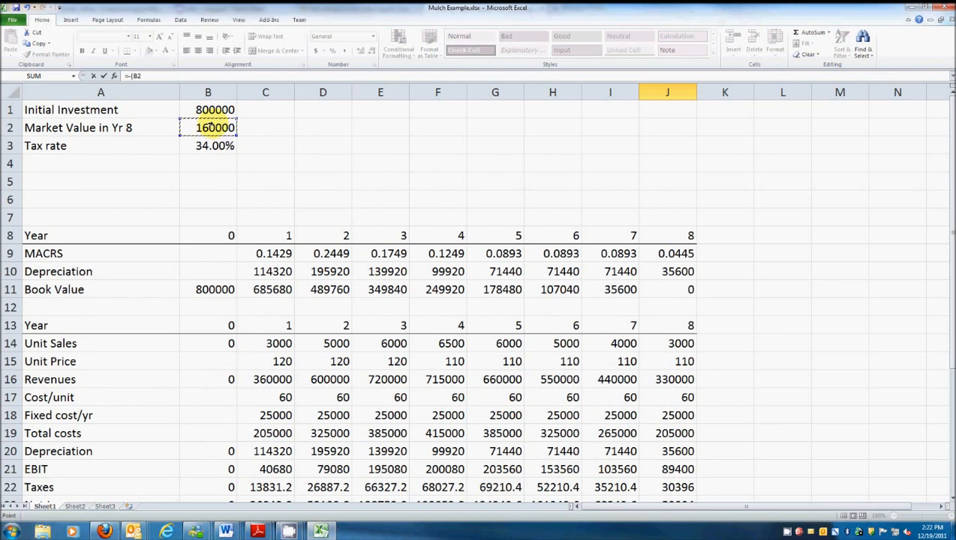
text(-()
click(212, 127)
text(-)
click(675, 289)
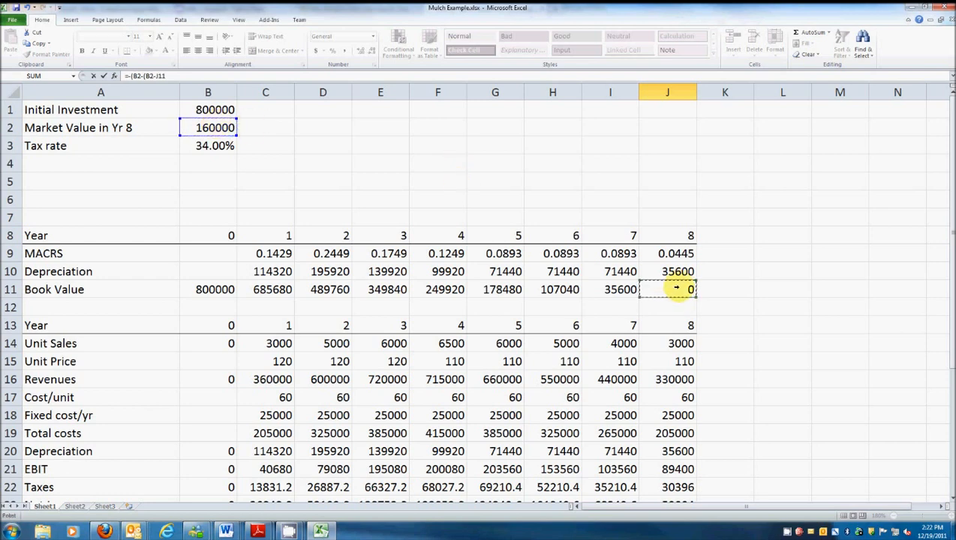
text()*)
click(214, 145)
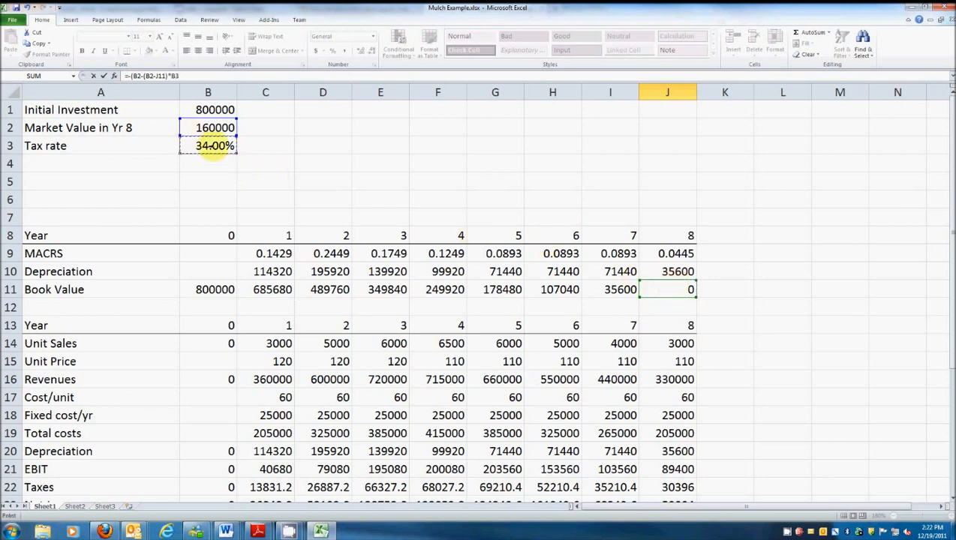
text())
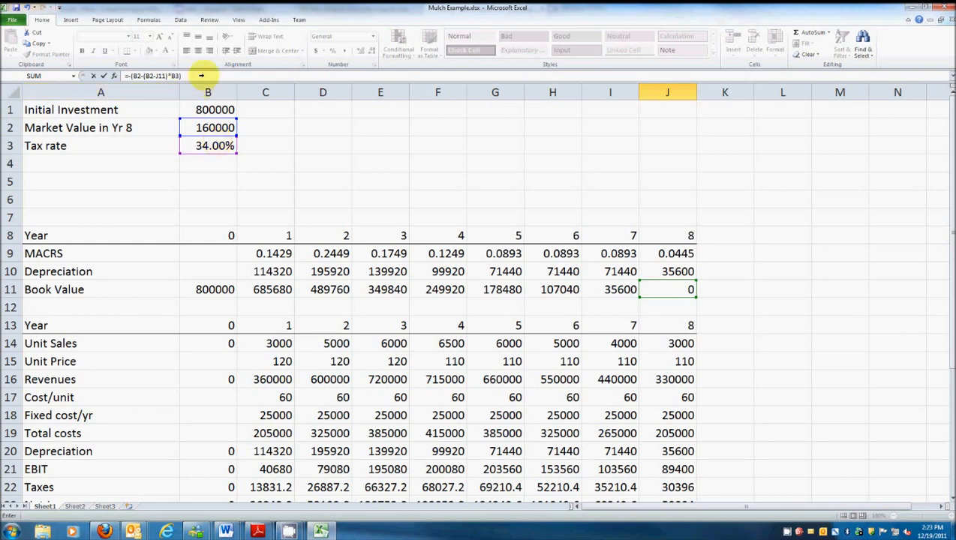
key(Return)
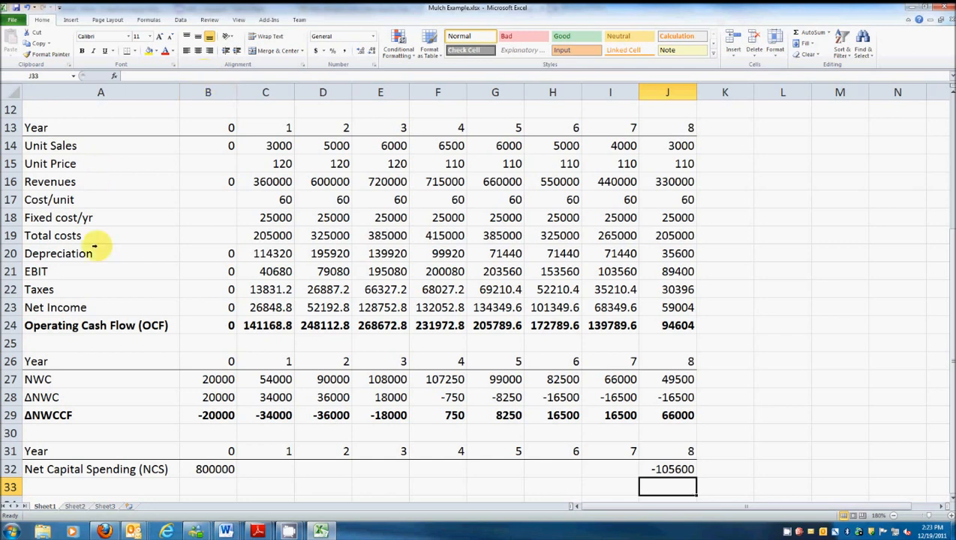
Add the row label NCSCF in A33, below Net Capital Spending
scroll(116, 268, down, 1)
click(55, 431)
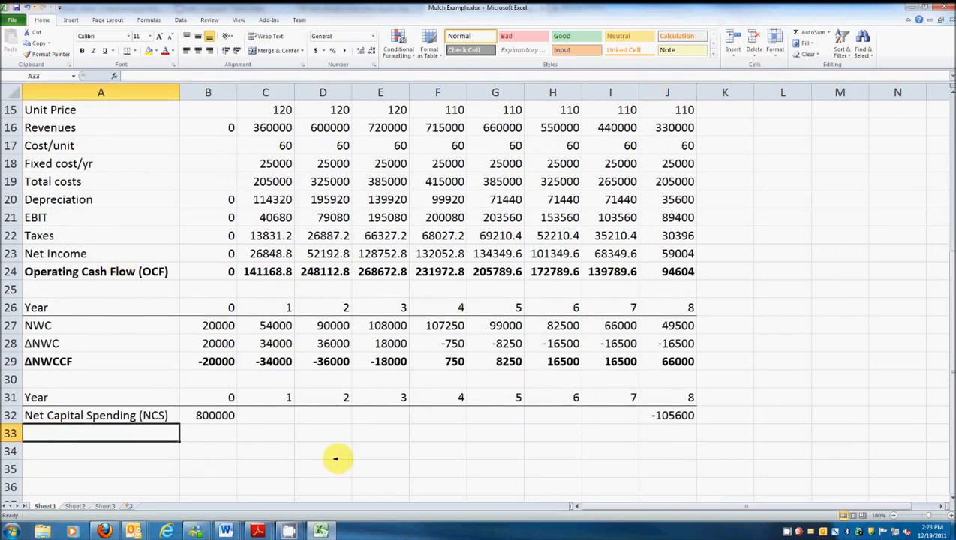
text(NCS)
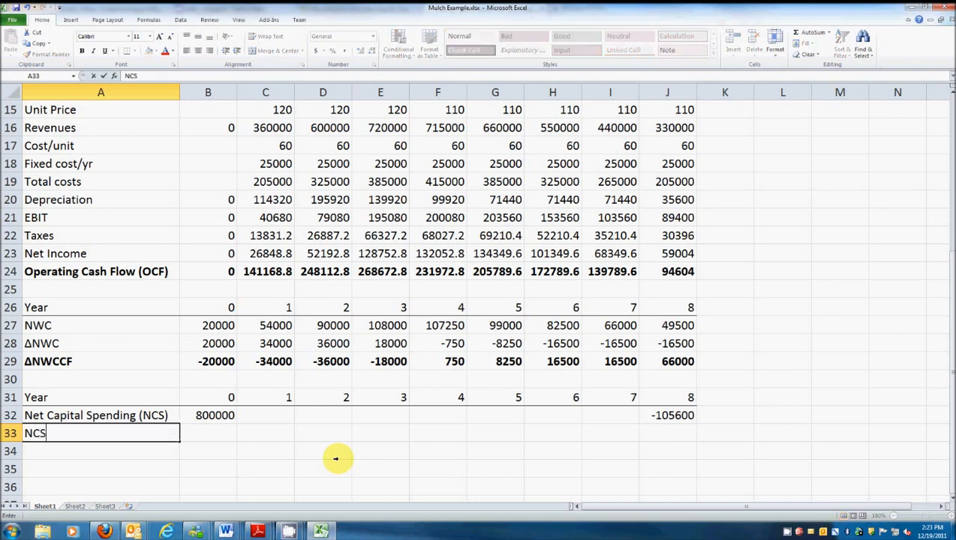
text(CF)
key(Tab)
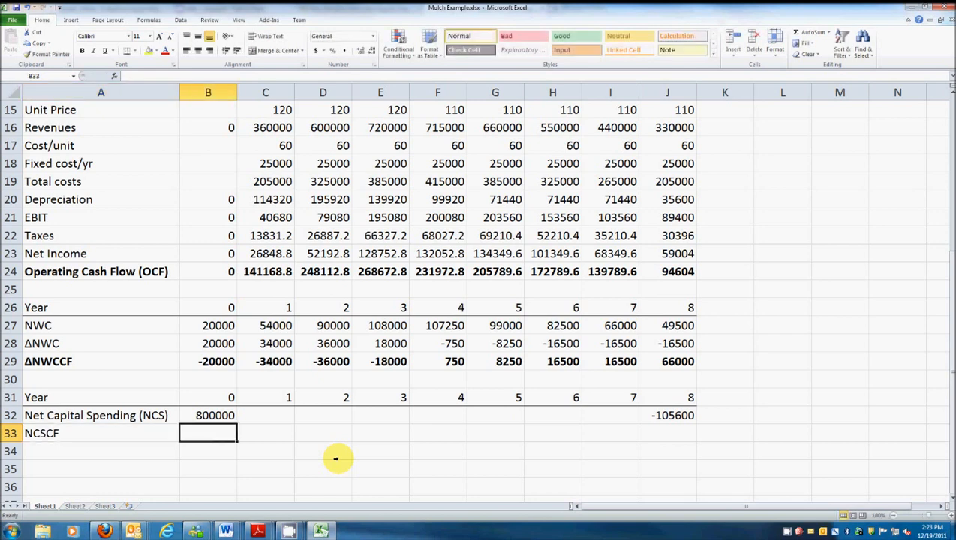
Calculate the net capital spending cash flow in B33 with =-B32 and fill it across to J33
text(=)
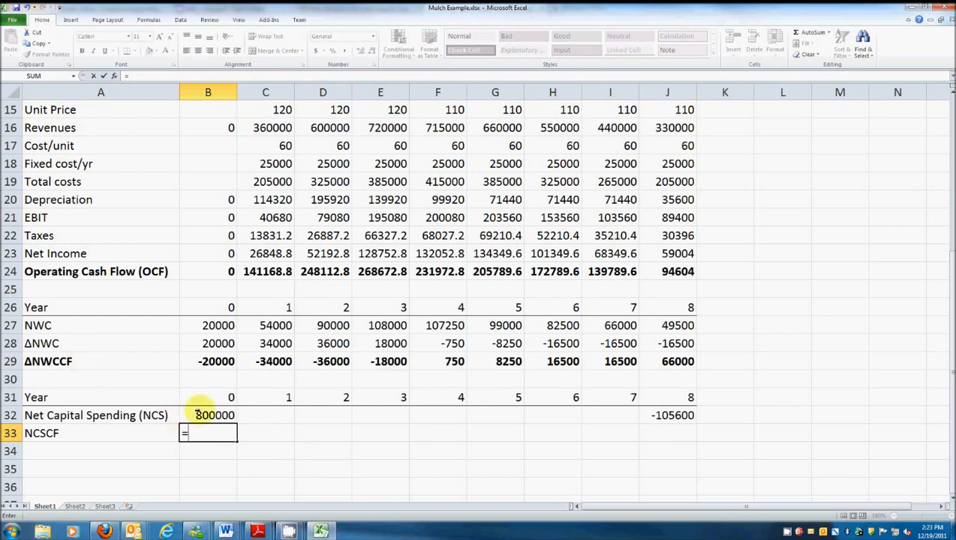
text(-)
click(197, 413)
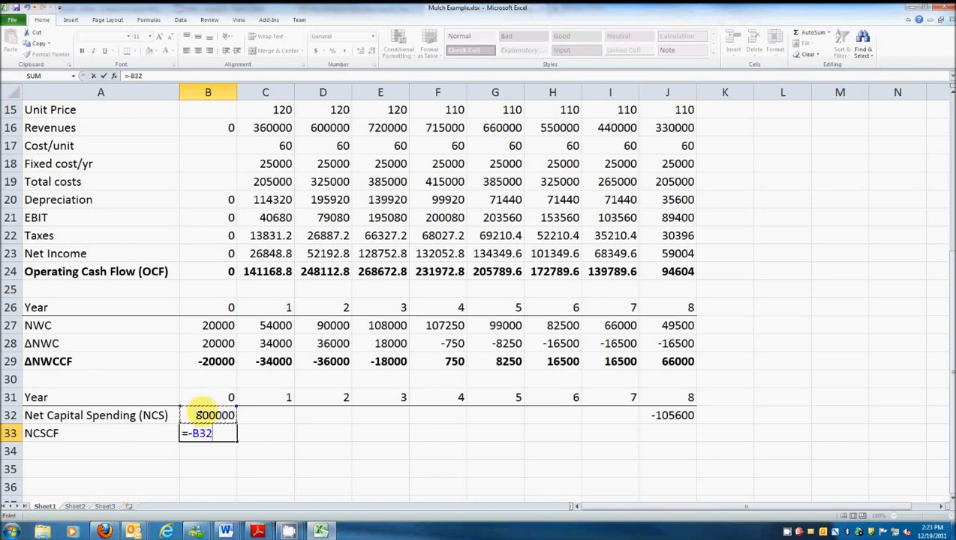
key(Return)
click(225, 438)
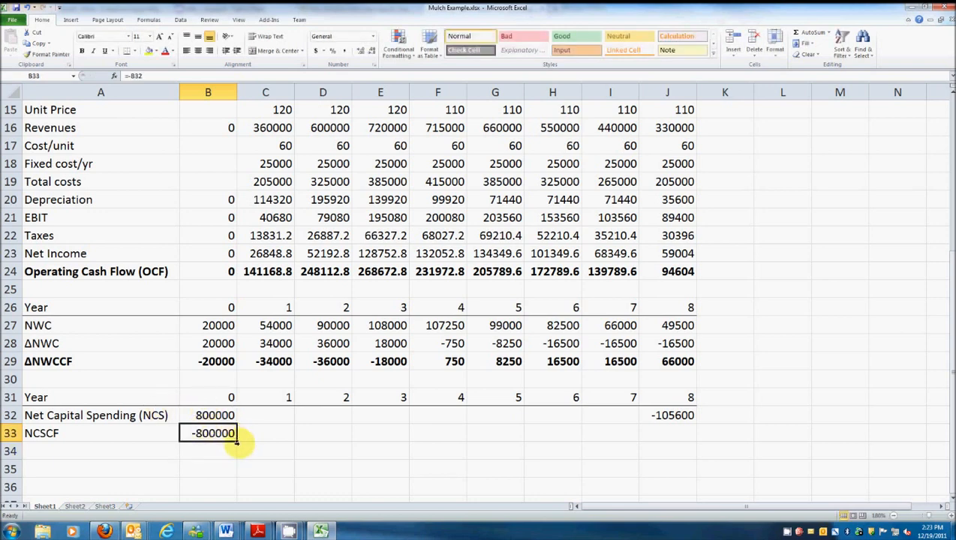
drag(234, 442, 706, 427)
click(517, 469)
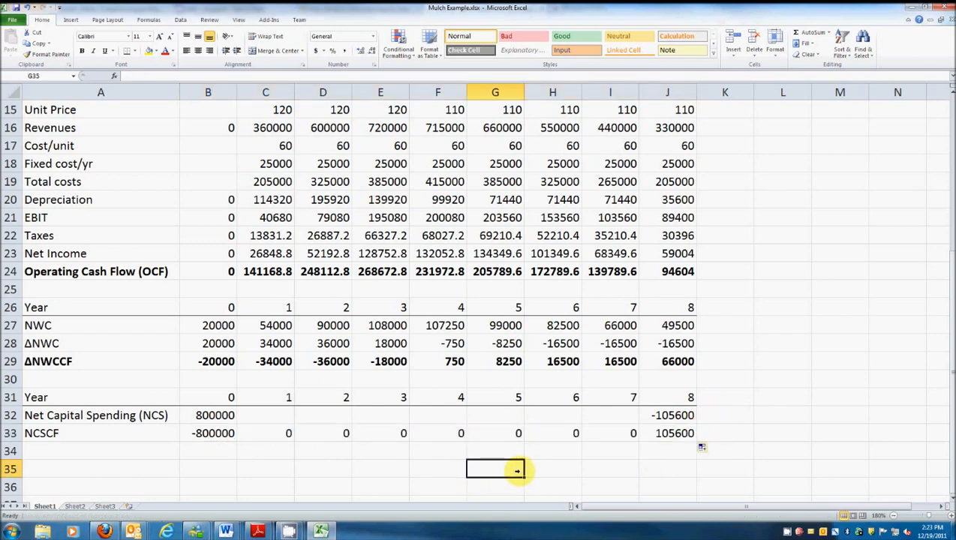
Make the NCSCF row bold from A33 to J33
click(671, 434)
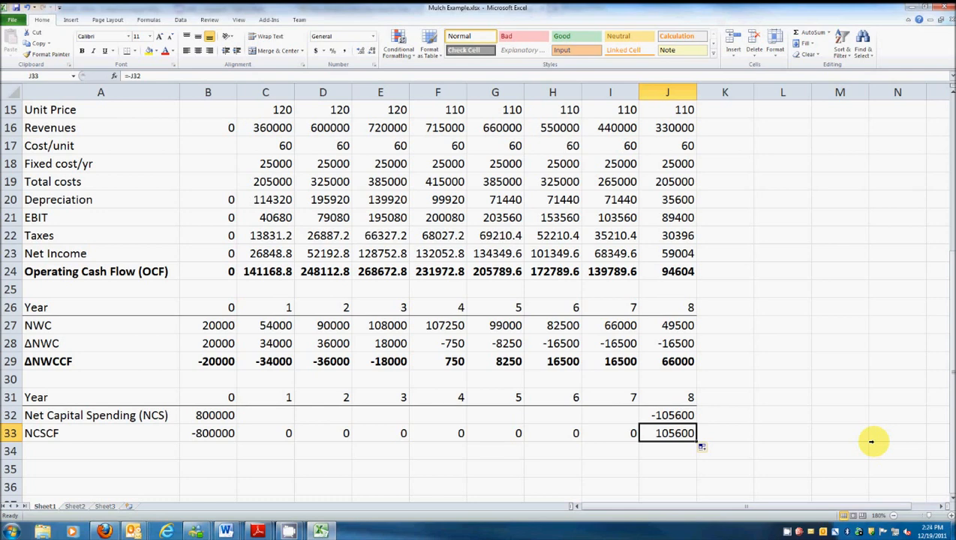
drag(46, 433, 676, 434)
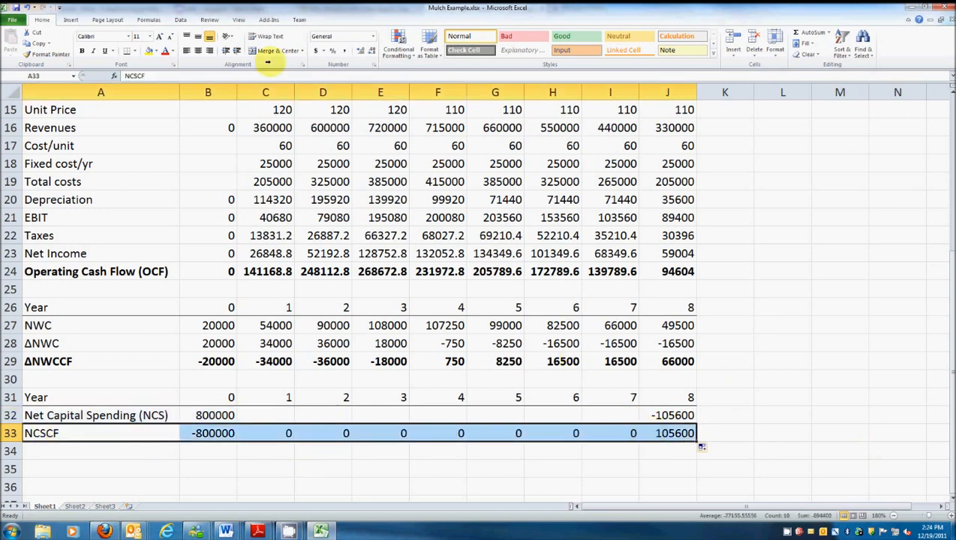
click(81, 51)
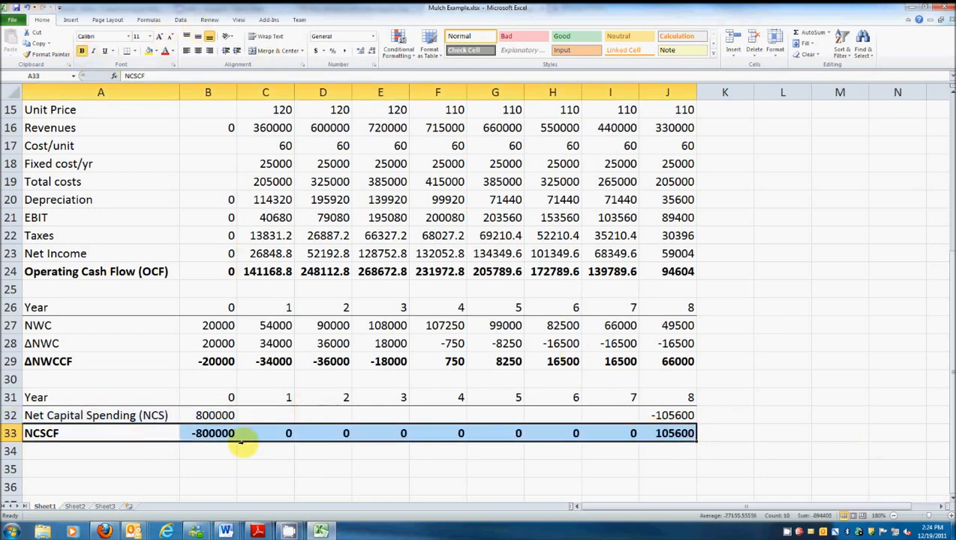
Copy the Year header row A31:J31 to row 35, starting at A35
scroll(139, 427, down, 1)
drag(46, 342, 672, 346)
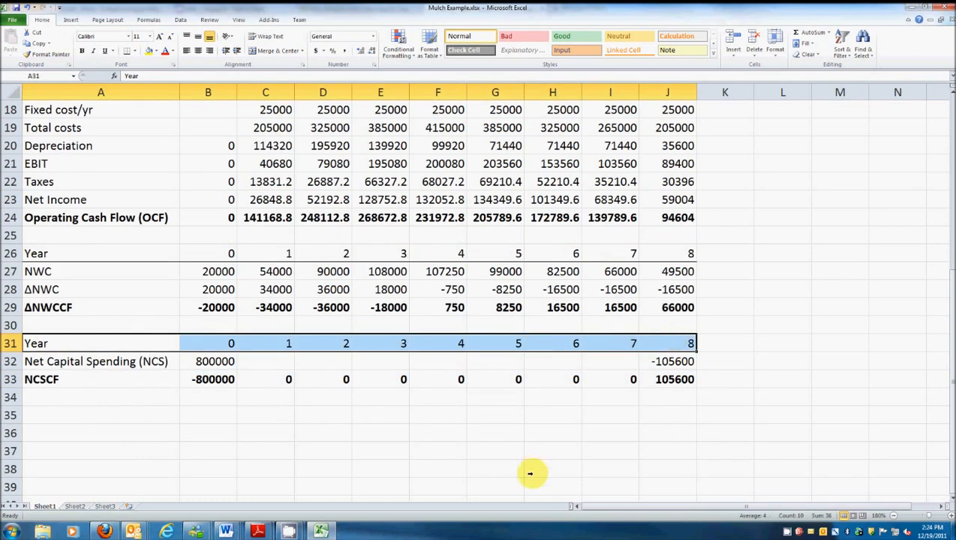
key(ctrl+c)
click(101, 414)
key(ctrl+v)
Add the row label Cash Flow From Assets (CFFA) in A36, below the new Year header
click(104, 433)
text(Cash )
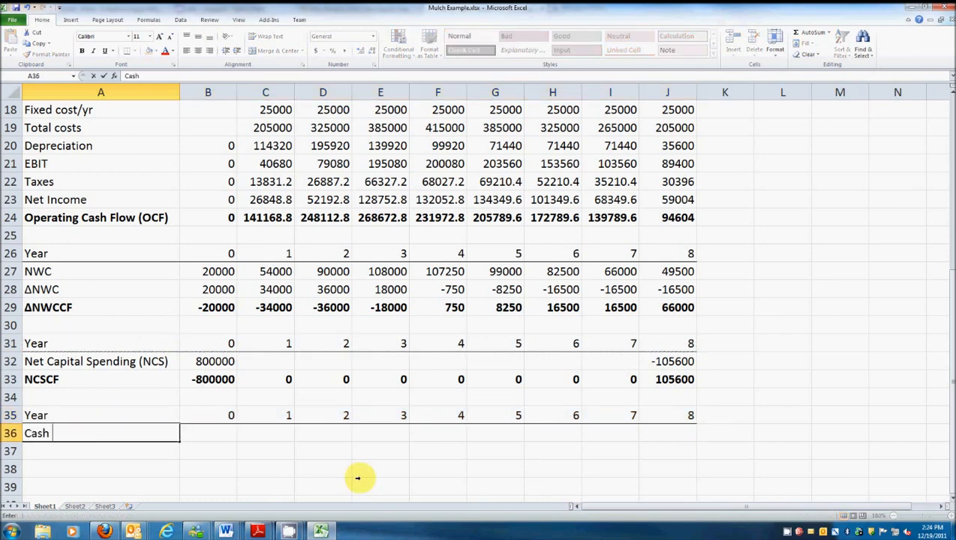
text(Flow From Ass)
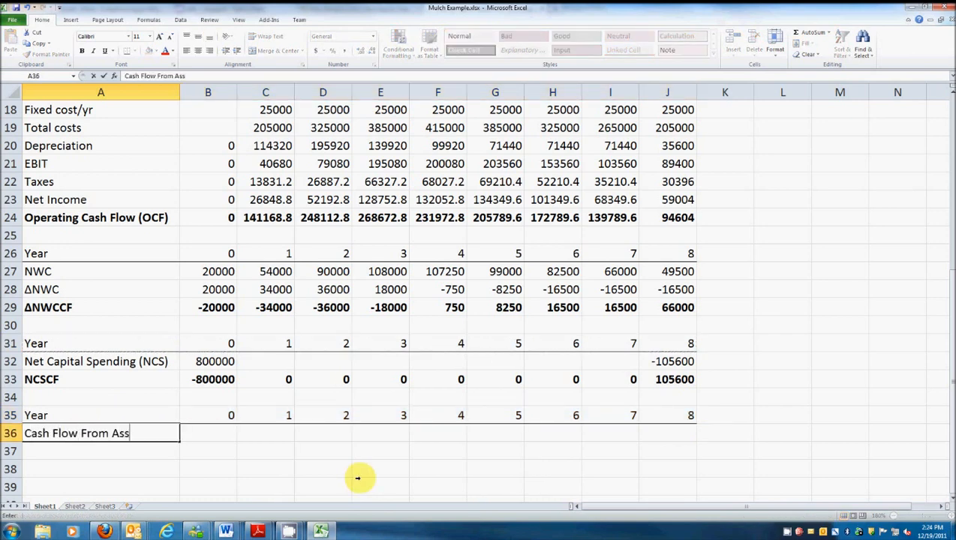
text(ets (CFFA))
key(Return)
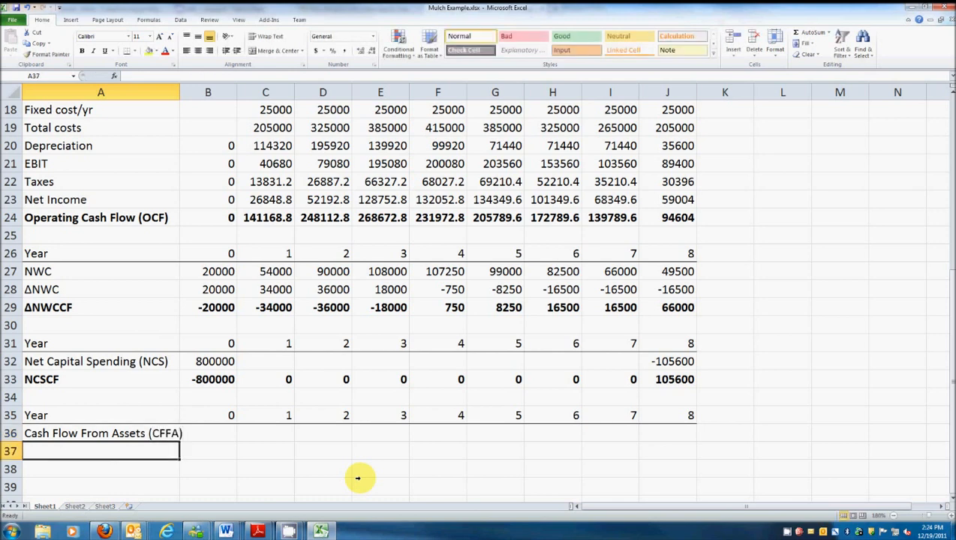
Calculate year 0 cash flow from assets in B36 with =B24+B29+B33
key(Up)
key(Right)
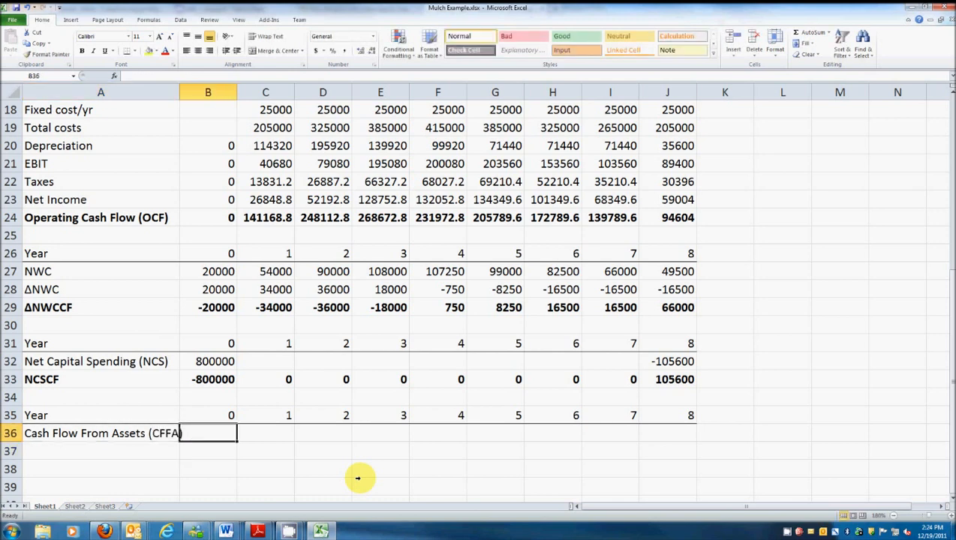
text(=)
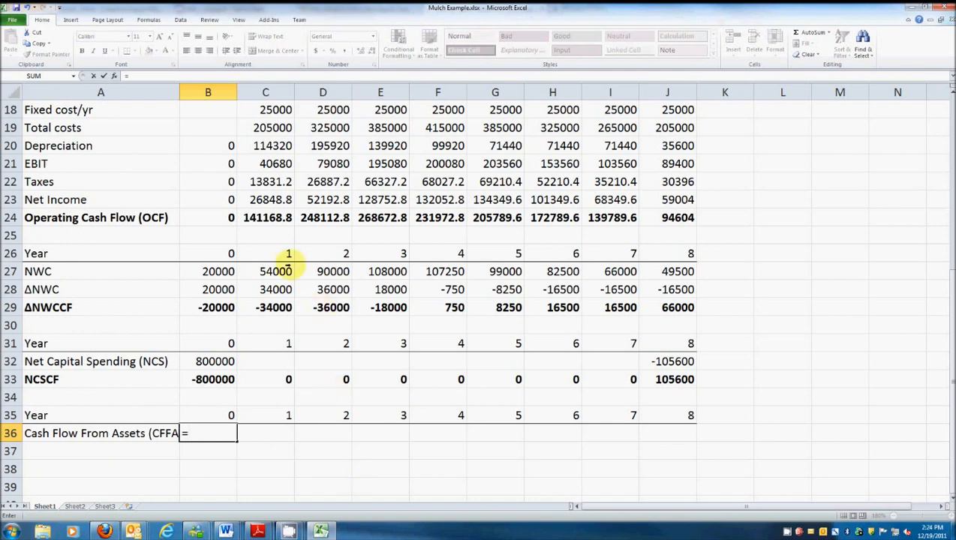
click(211, 219)
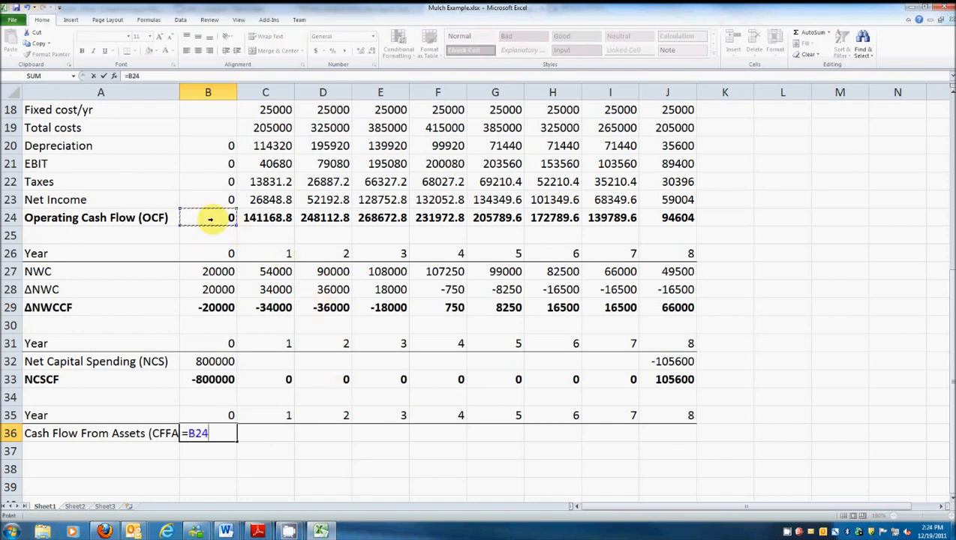
text(+)
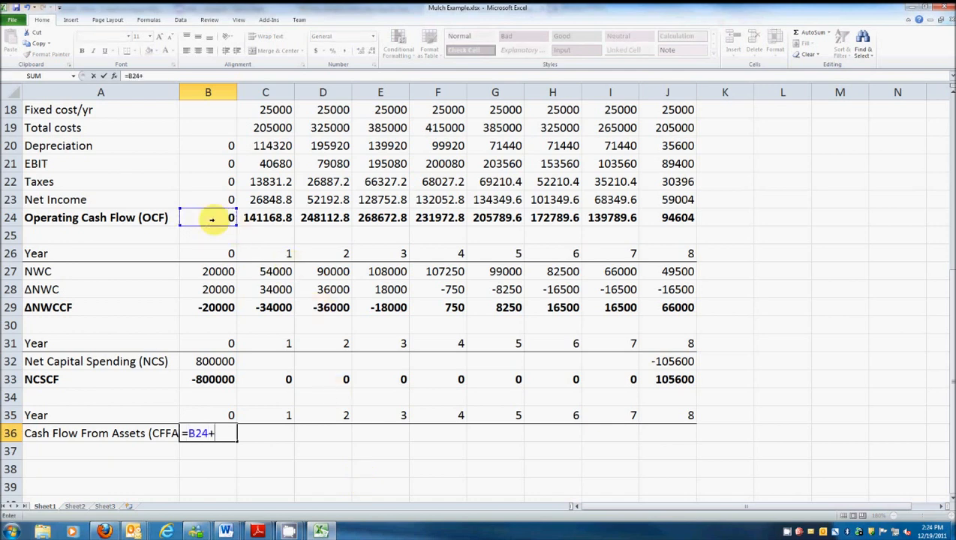
click(210, 308)
text(+)
click(202, 379)
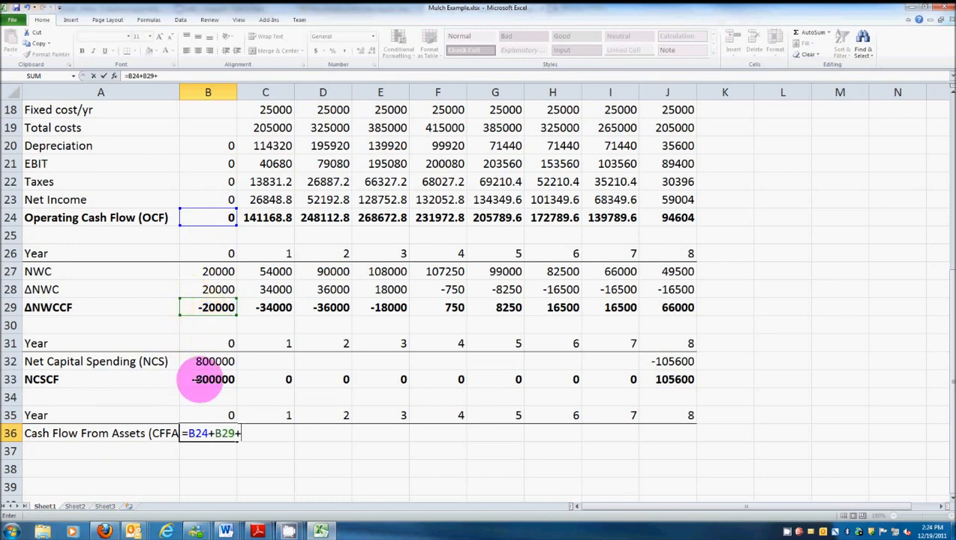
key(Return)
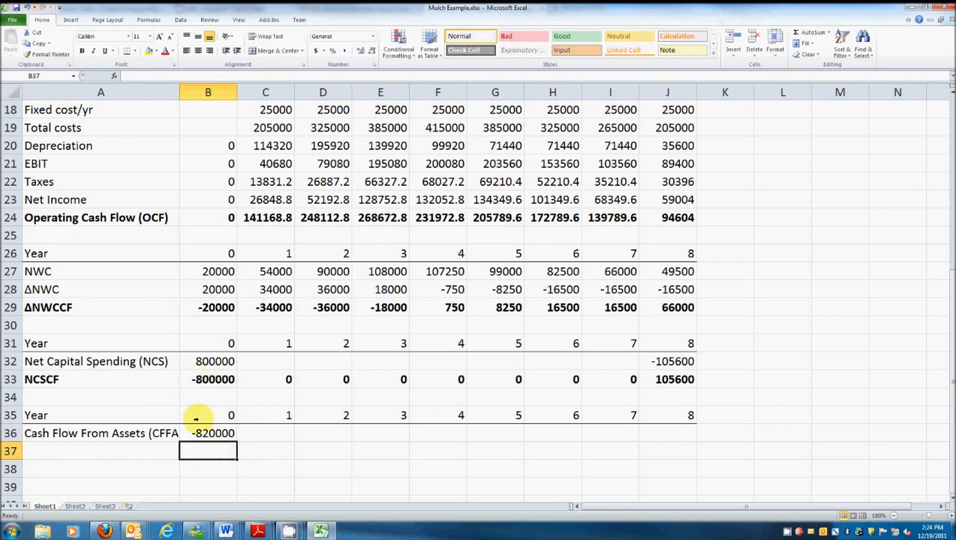
Fill the B36 formula across to J36 and autofit column A to its longest label
click(226, 437)
drag(234, 442, 678, 457)
click(620, 470)
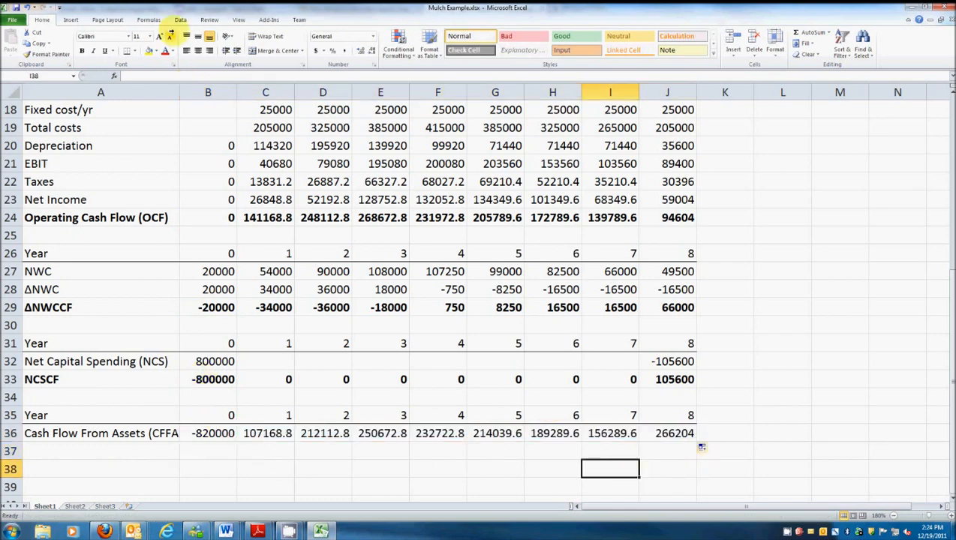
double_click(179, 90)
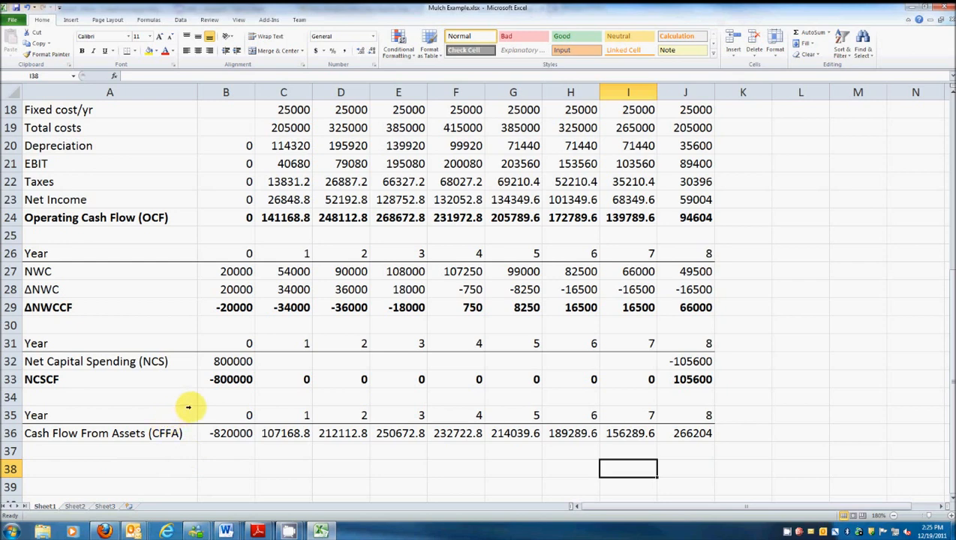
Add the input label Discount rate in A4 and enter .15 in B4
scroll(198, 379, up, 6)
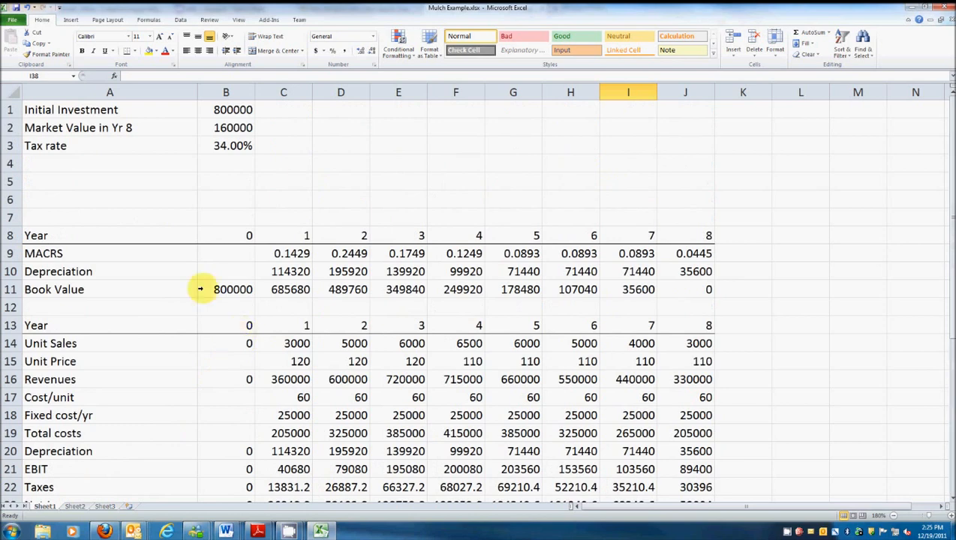
click(94, 165)
text(Discount rate)
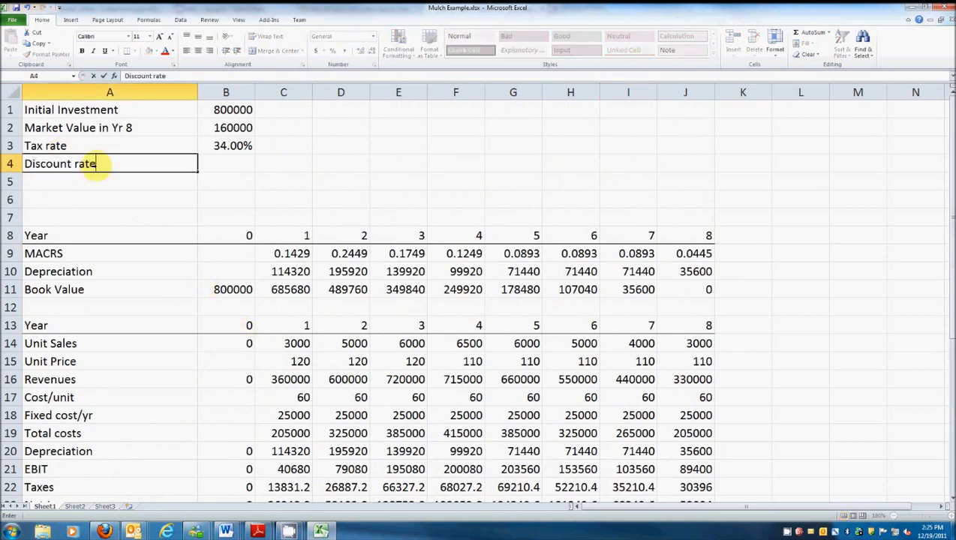
key(Tab)
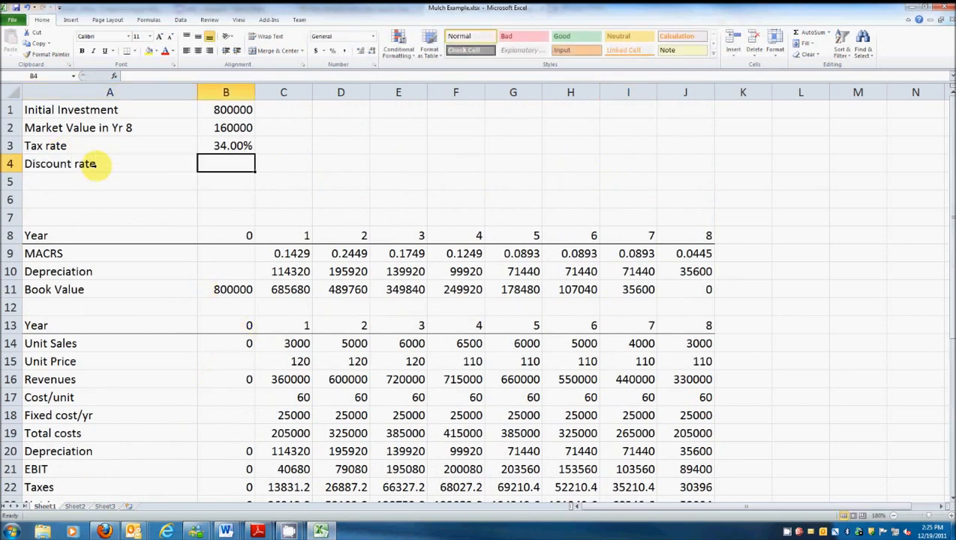
text(.15)
key(Return)
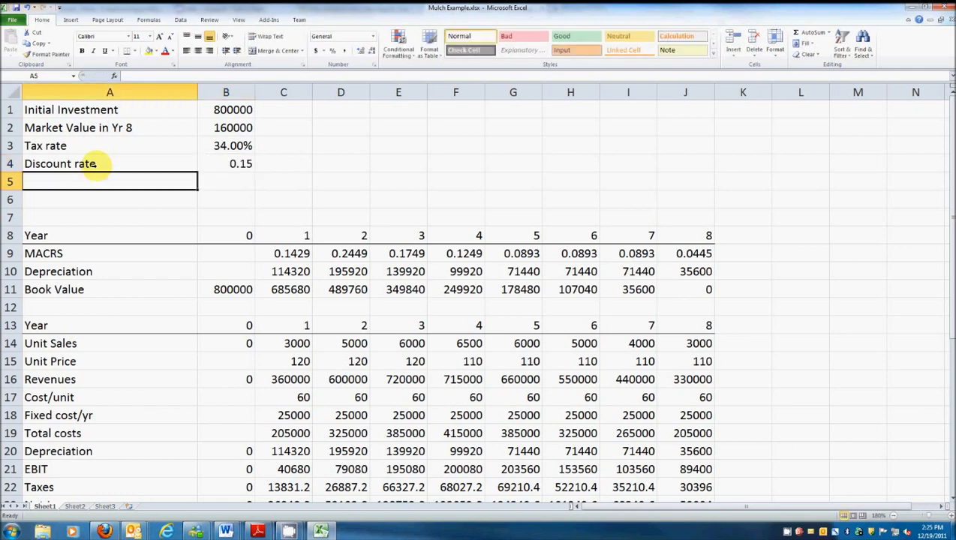
Format the discount rate in B4 as a percentage with two decimal places
key(Up)
key(Right)
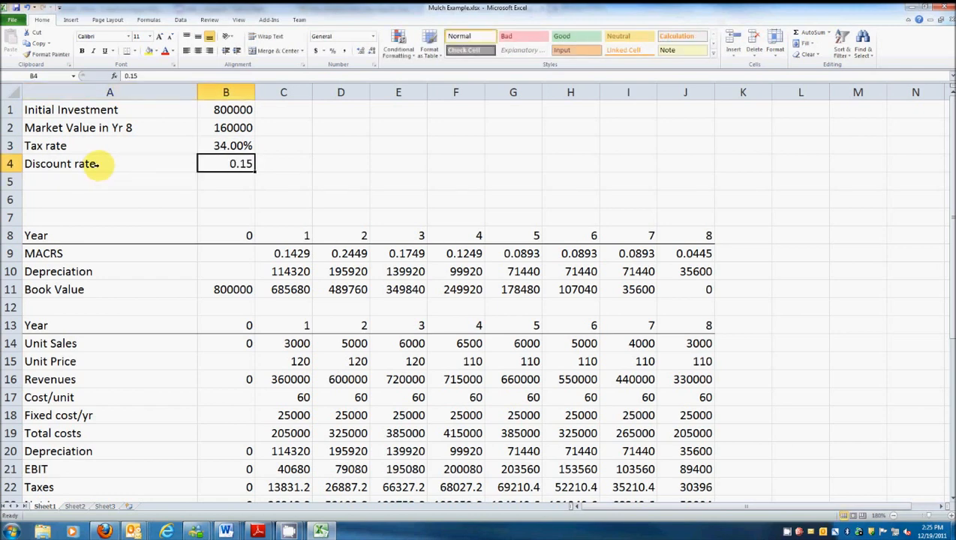
click(371, 50)
click(361, 50)
click(360, 50)
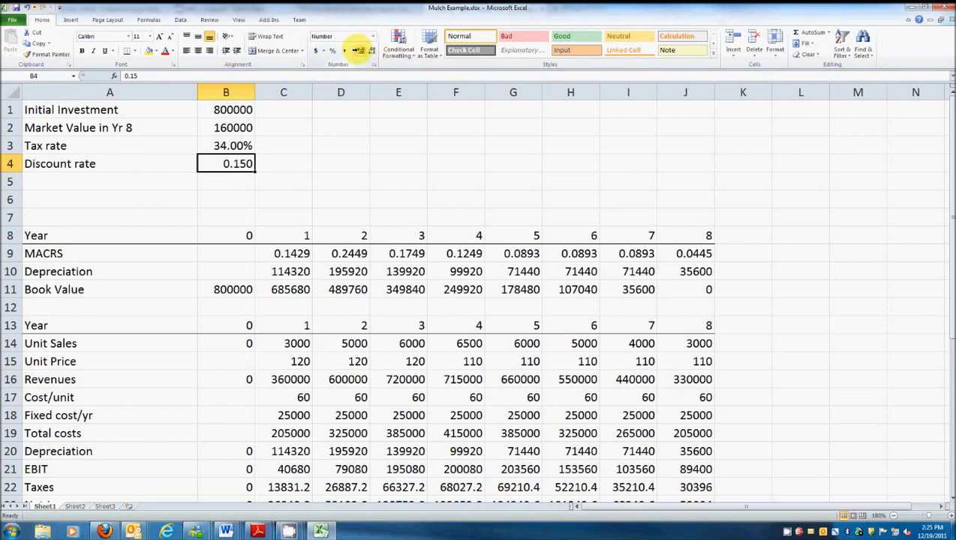
click(370, 50)
click(332, 51)
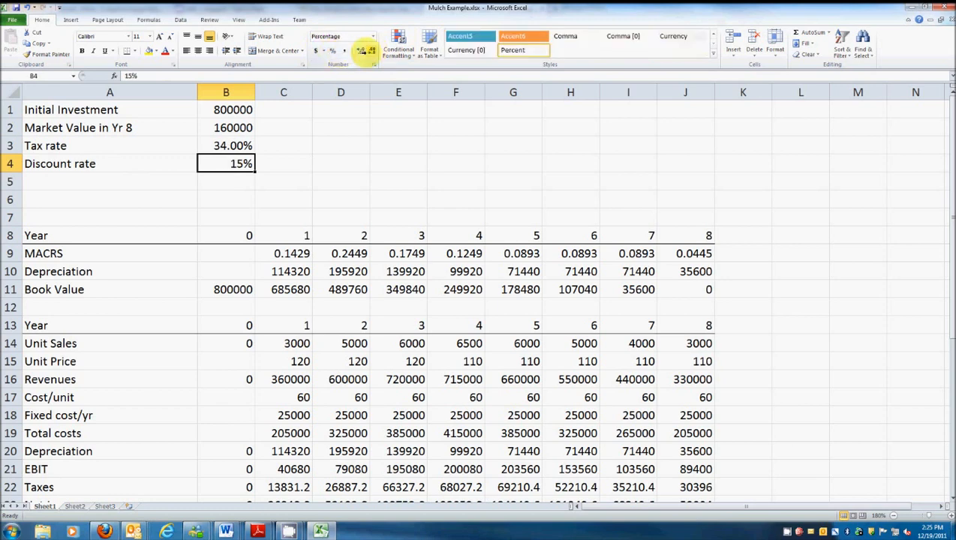
click(360, 51)
click(360, 50)
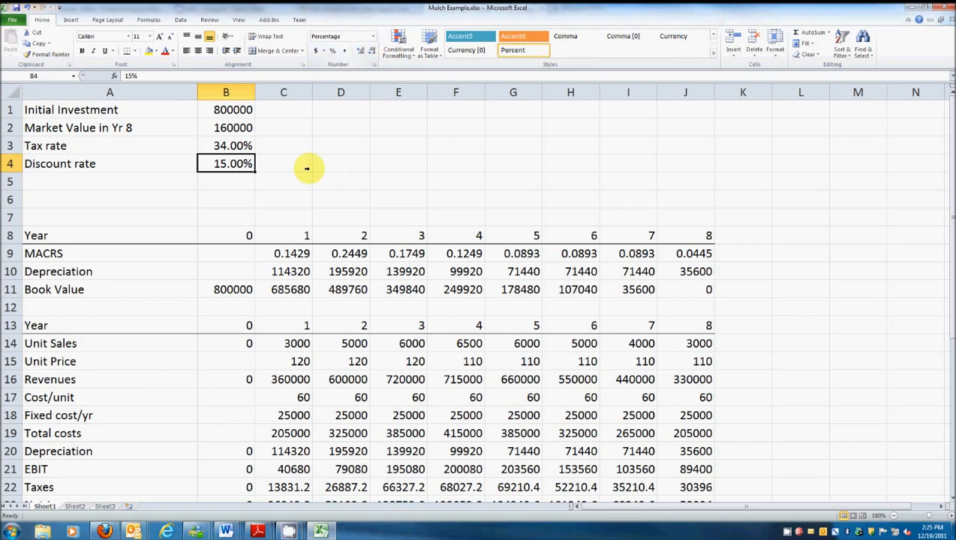
key(Return)
Add the row label NPV in A38, below the cash flow from assets row
scroll(315, 166, down, 8)
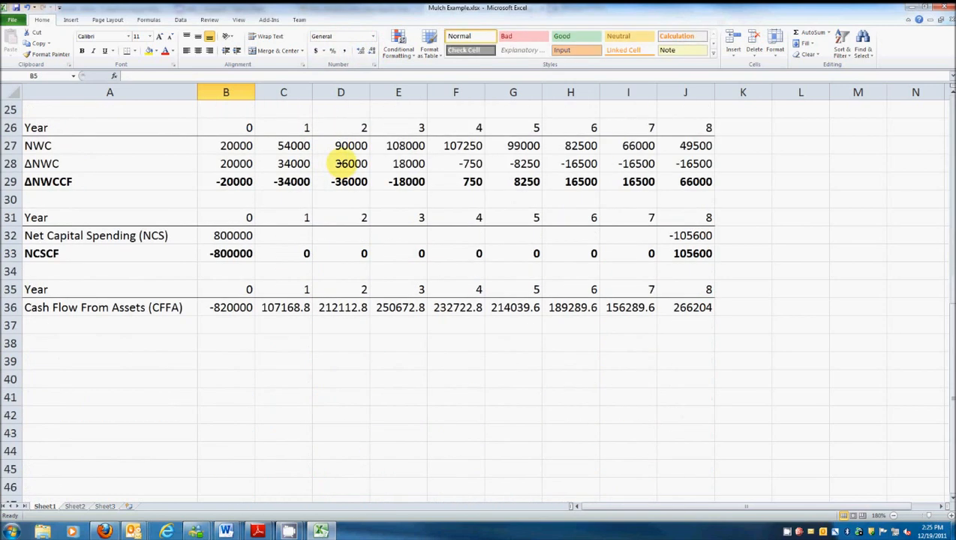
click(96, 342)
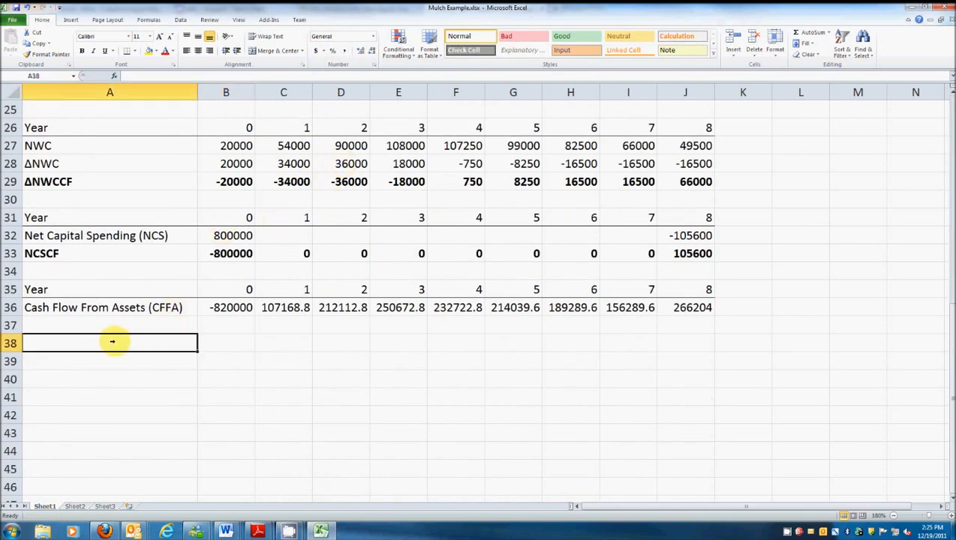
text(NOV)
key(BackSpace)
key(BackSpace)
text(PV)
key(Tab)
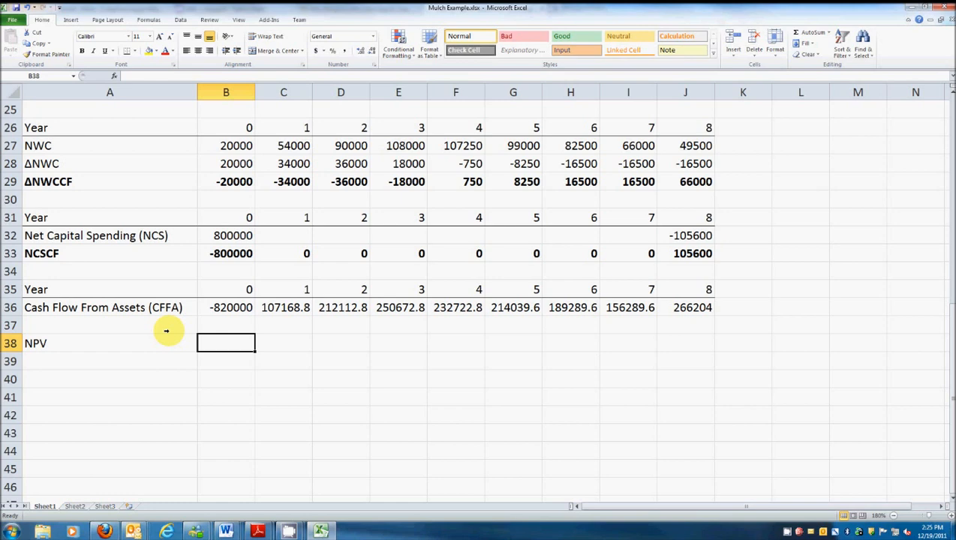
Calculate the project NPV in B38 with the formula =npv(B4,C36:J36)+B36
text(=npv)
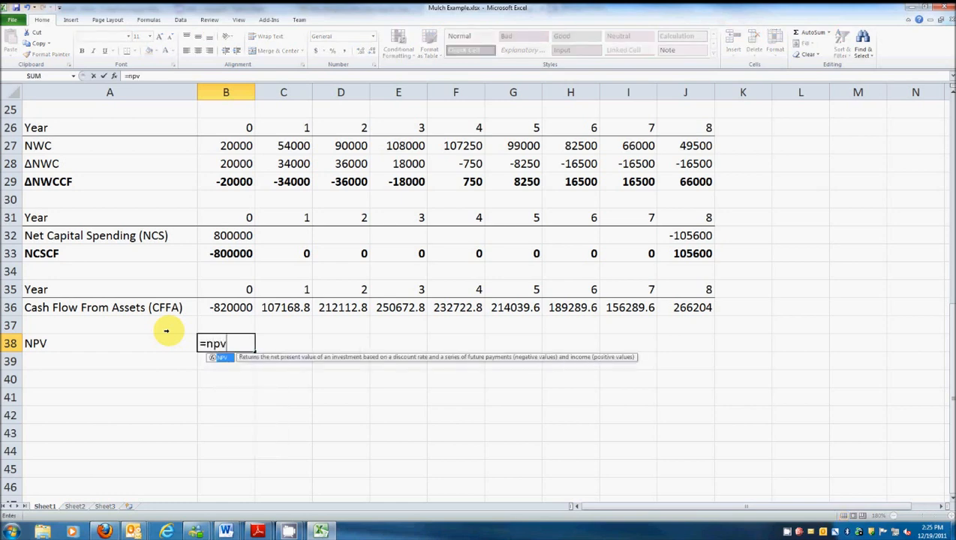
text(()
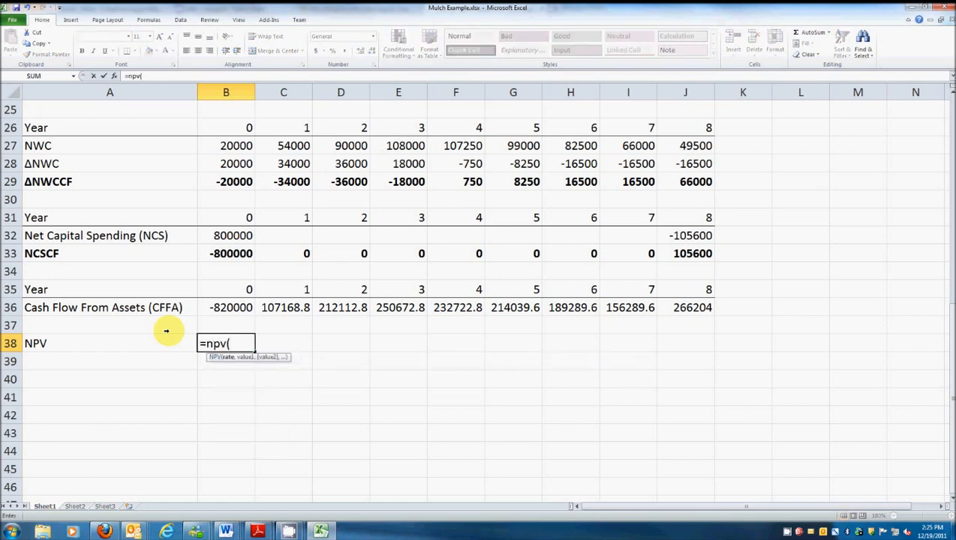
scroll(142, 326, up, 6)
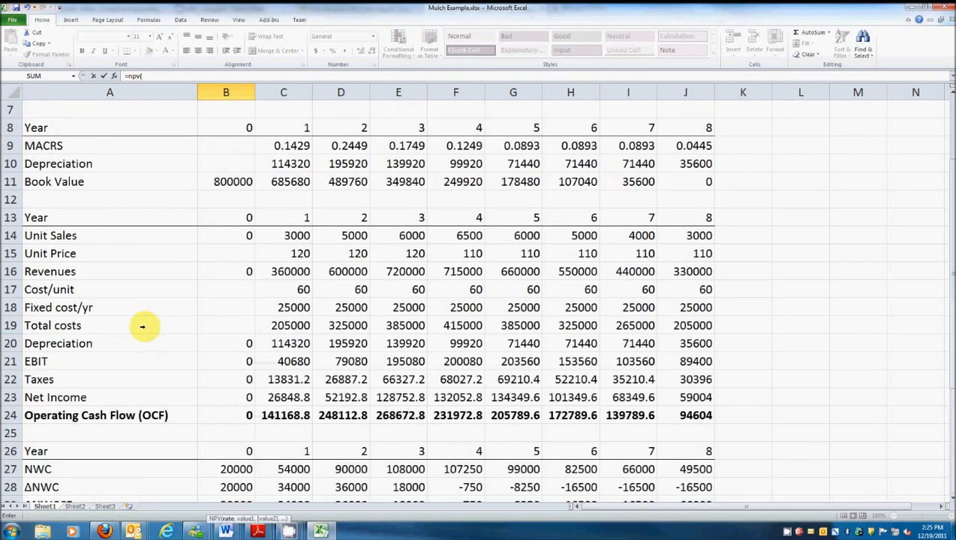
scroll(142, 327, up, 2)
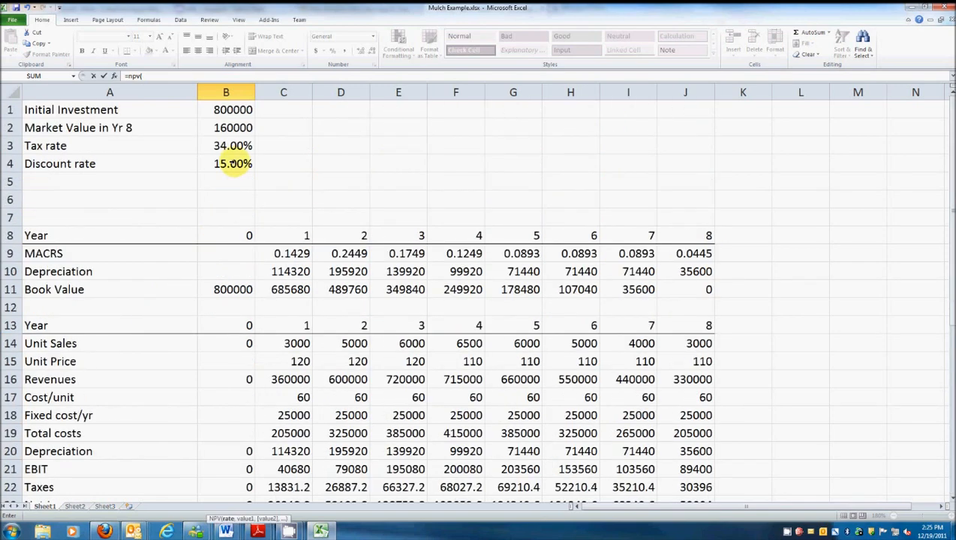
click(233, 163)
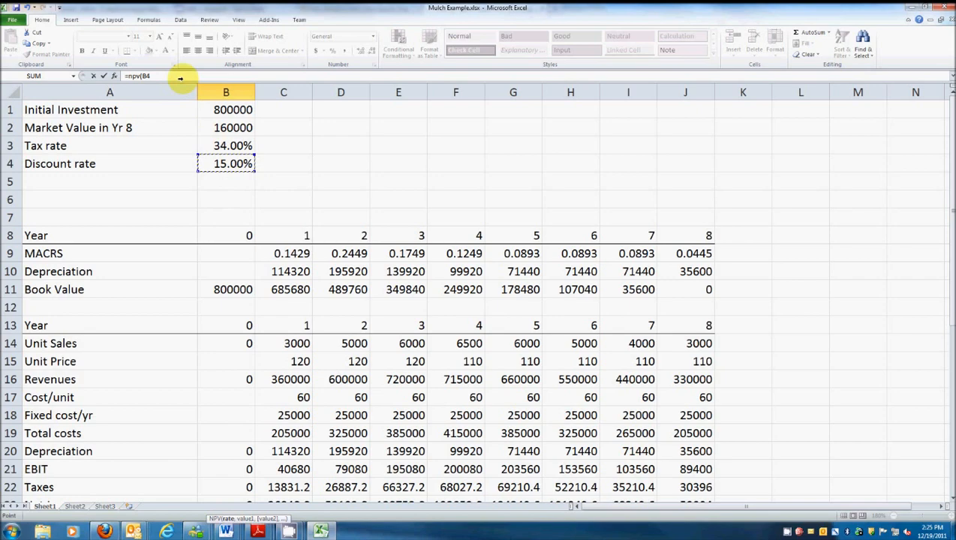
text(,)
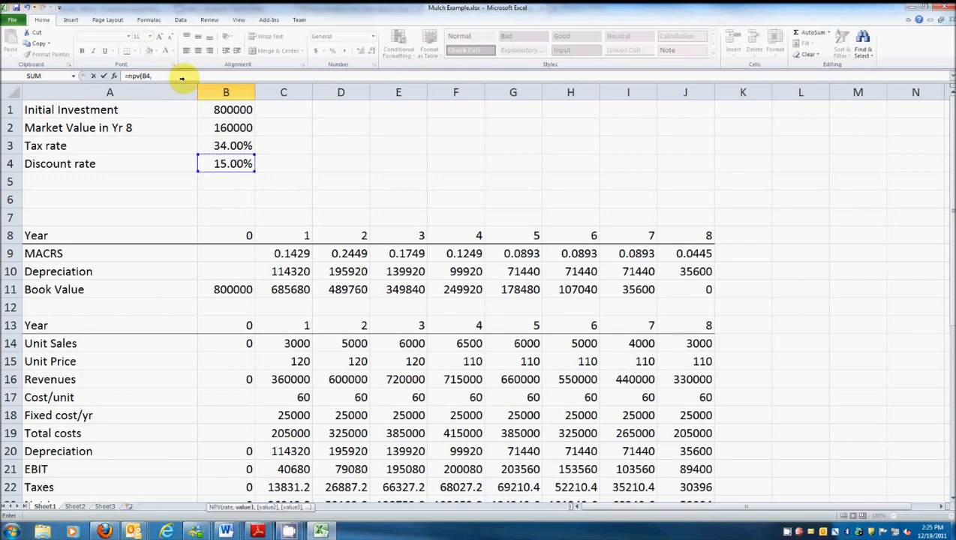
scroll(315, 182, down, 4)
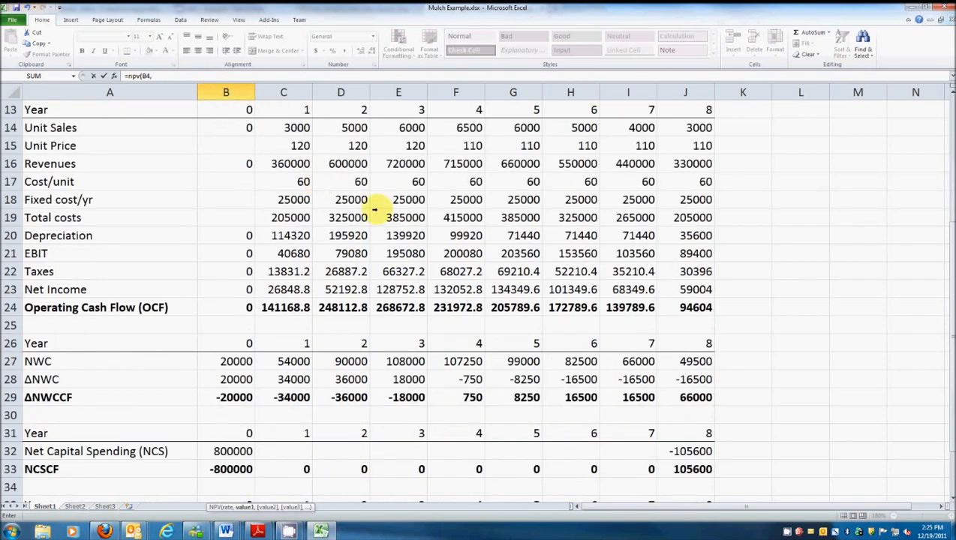
scroll(373, 210, down, 2)
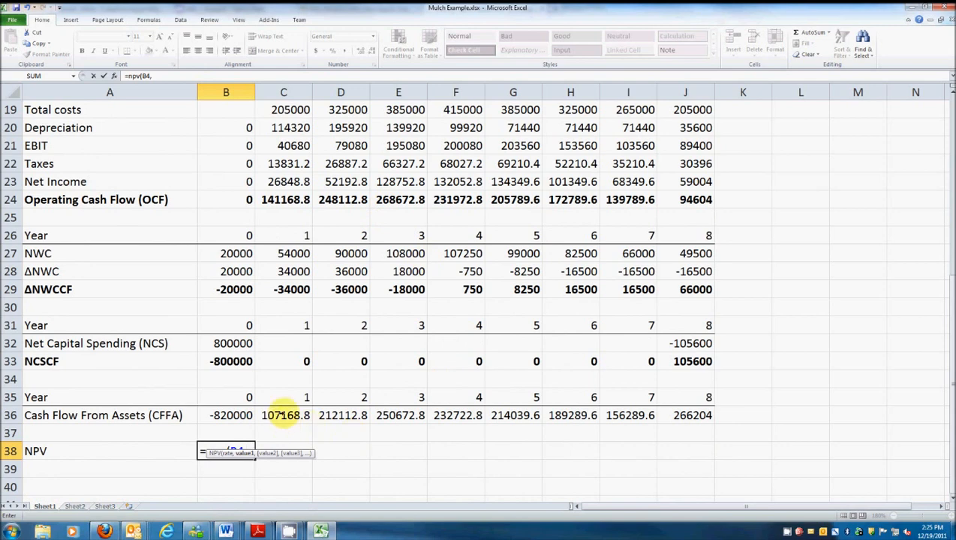
drag(282, 416, 690, 414)
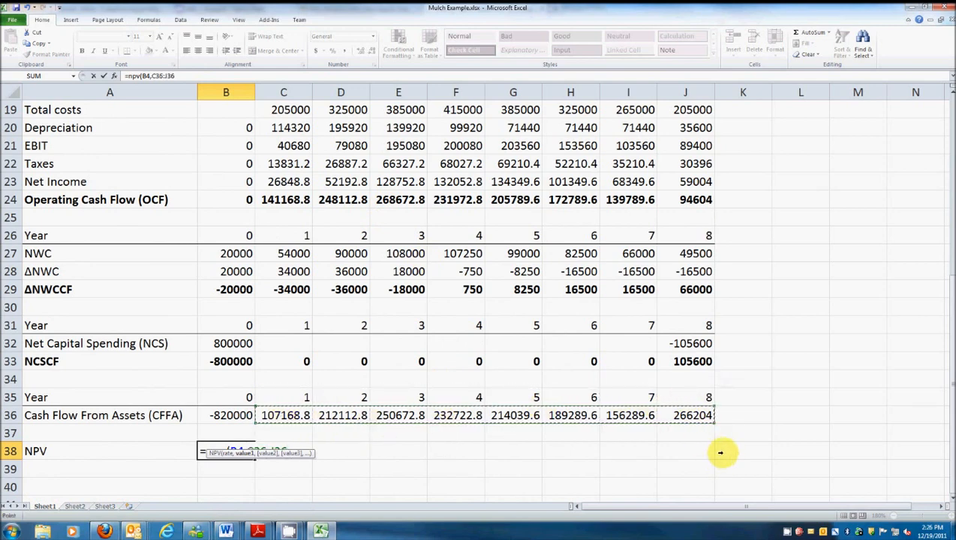
text())
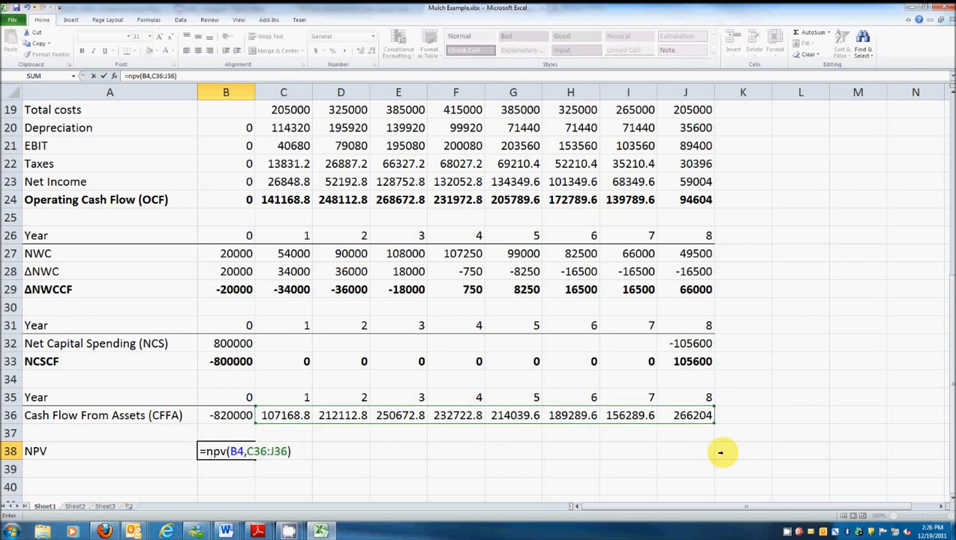
text(+)
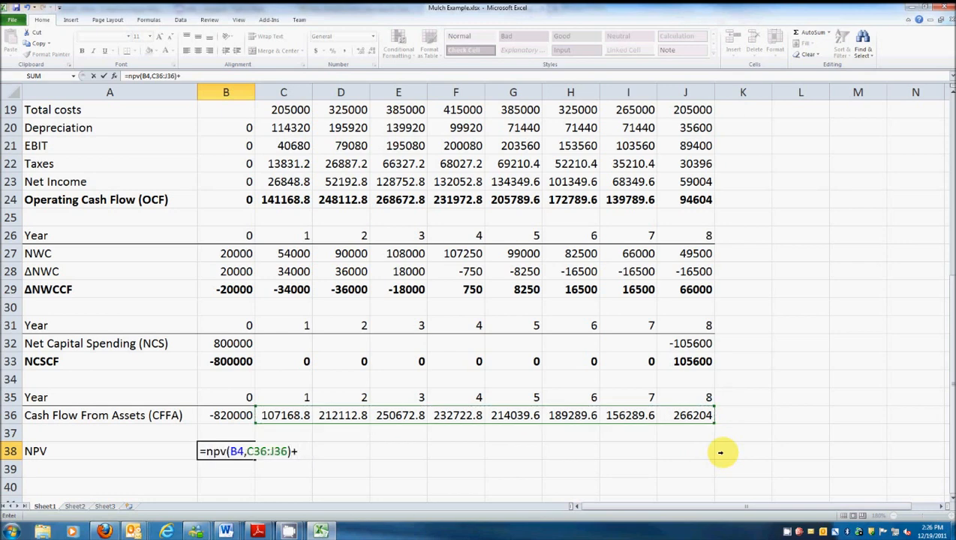
click(226, 415)
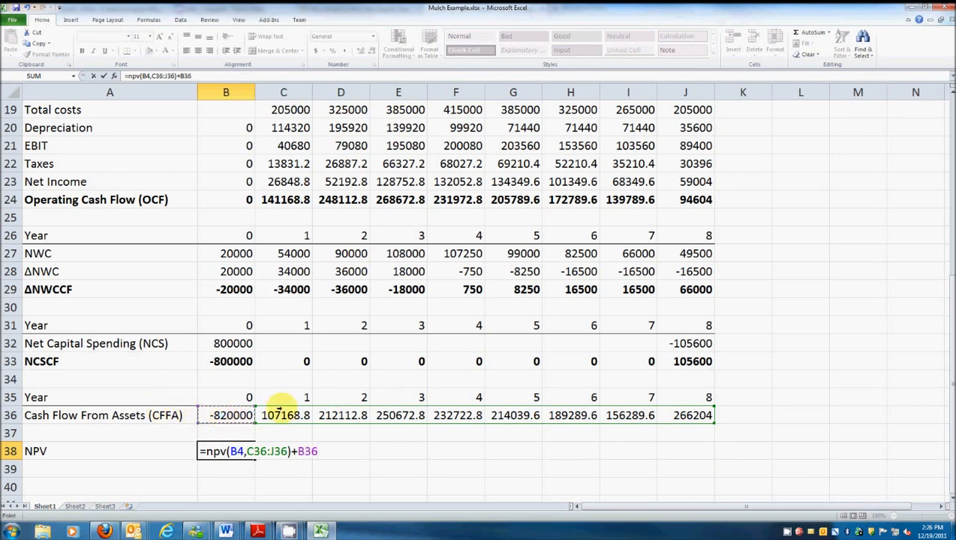
key(Return)
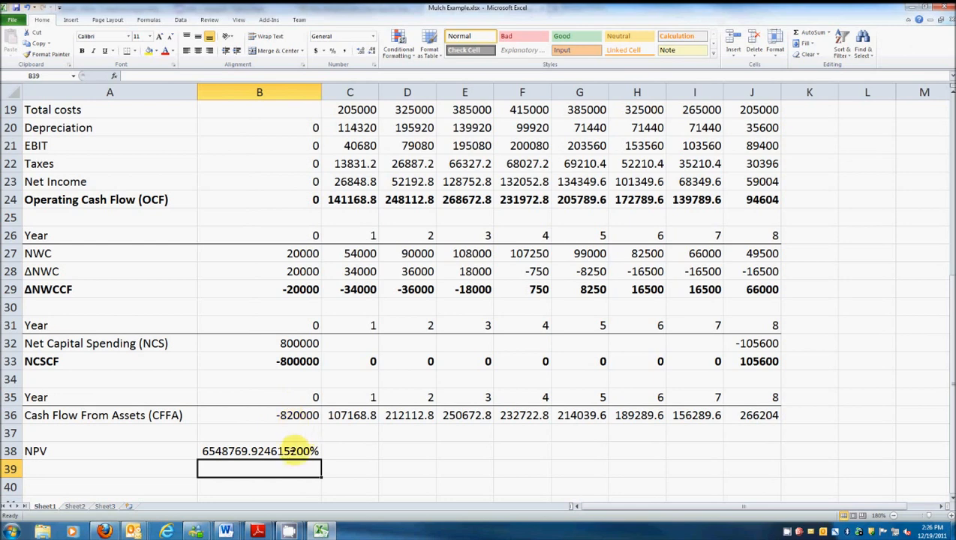
Format the NPV result in B38 as dollar accounting currency and make A38:B38 bold
click(301, 451)
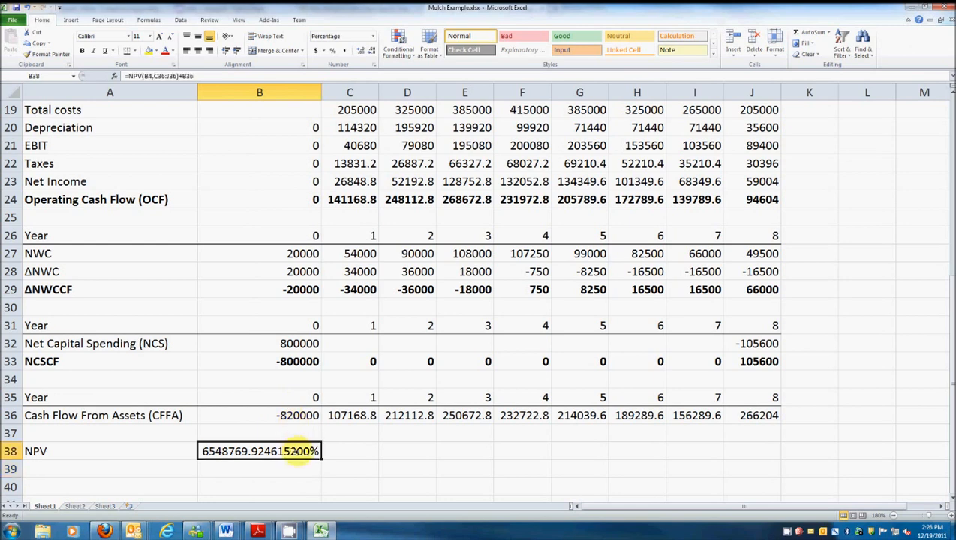
click(315, 50)
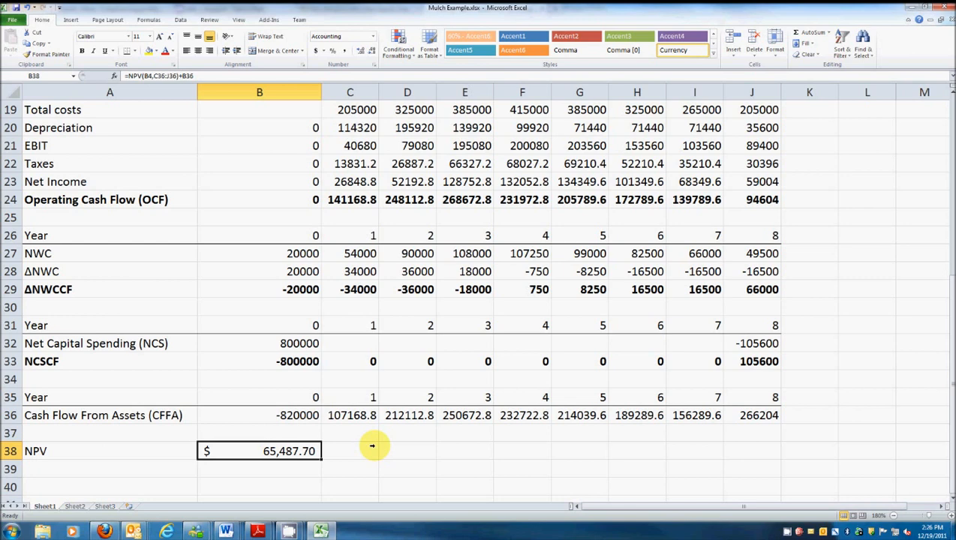
drag(106, 450, 206, 450)
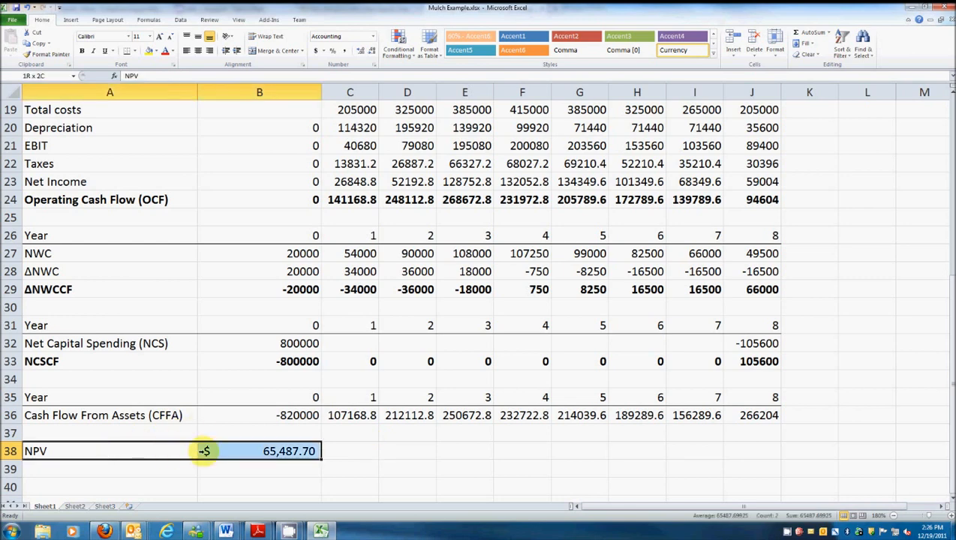
click(81, 50)
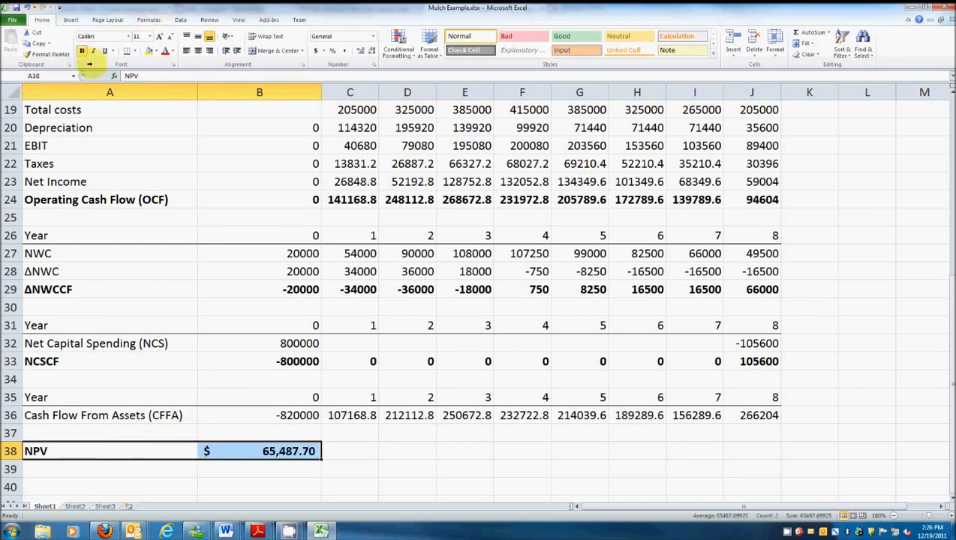
click(383, 449)
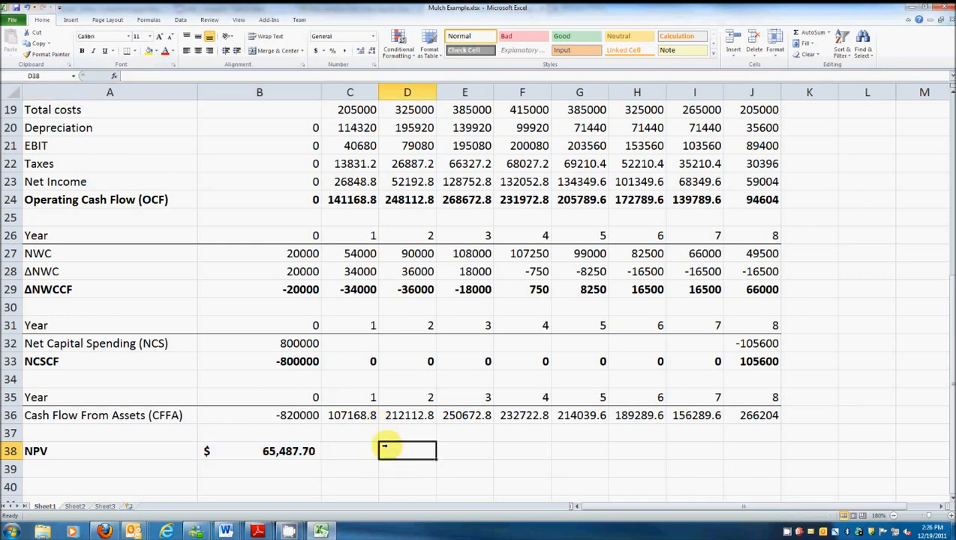